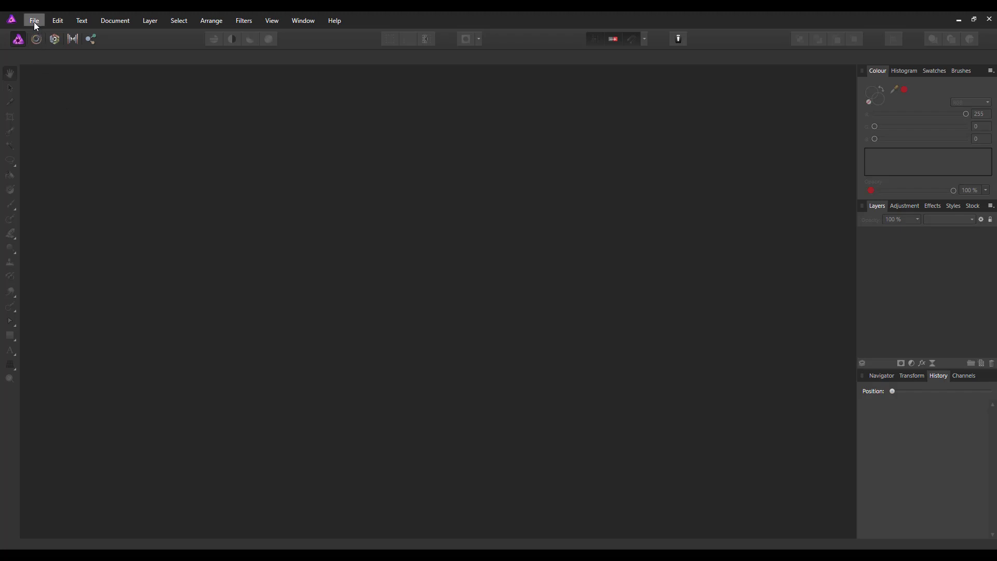
Create a new blank 2500 × 2500 px document
{"action": "left_click", "coordinate": [35, 23]}
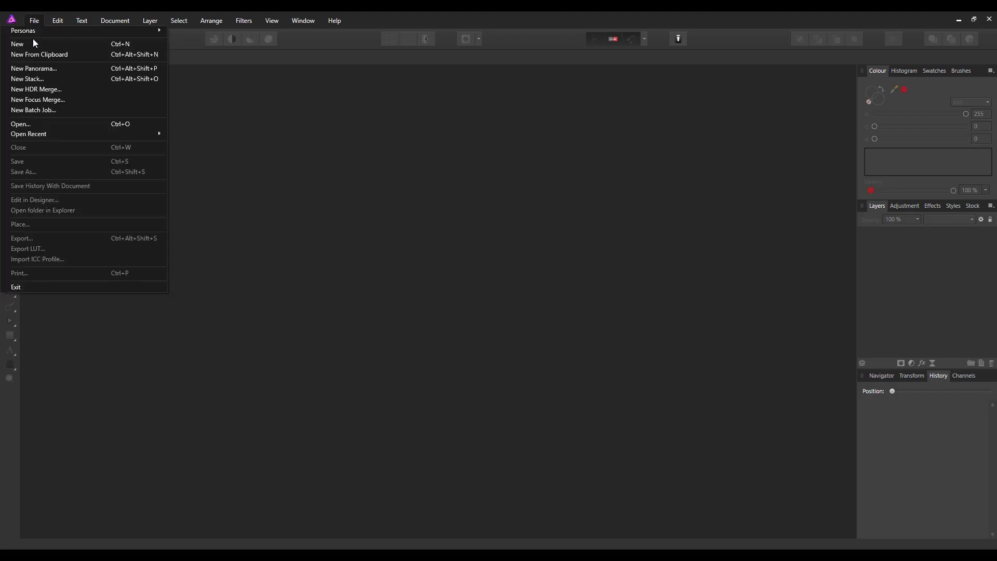
{"action": "left_click", "coordinate": [29, 44]}
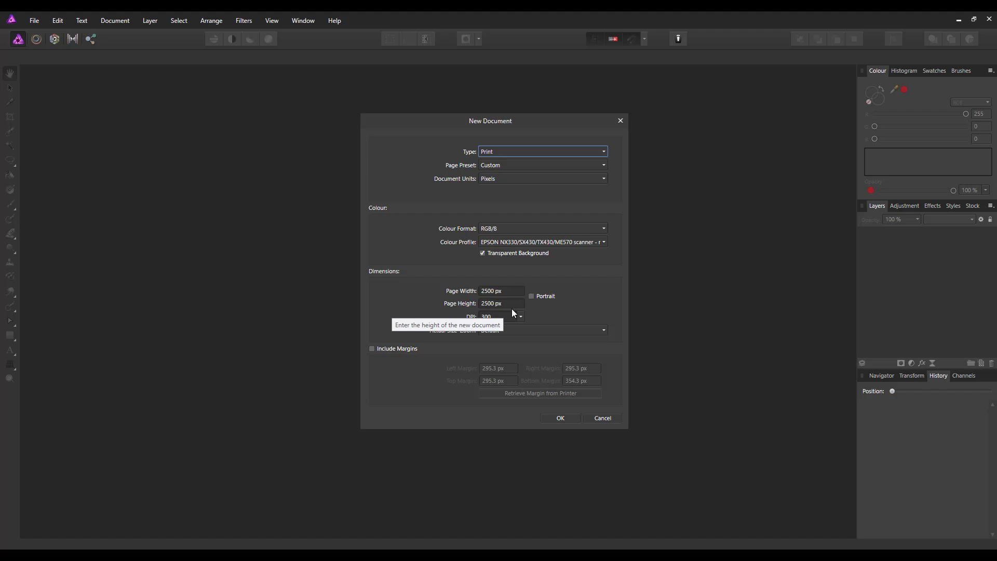
{"action": "left_click", "coordinate": [561, 418]}
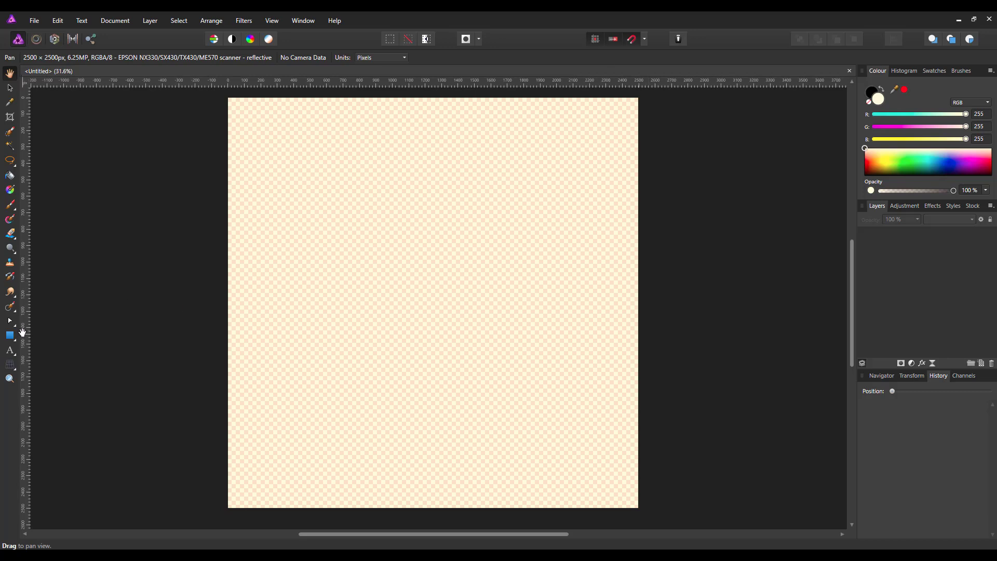
Draw a pale cream rectangle covering the entire page with the Rectangle Tool
{"action": "left_click", "coordinate": [13, 341]}
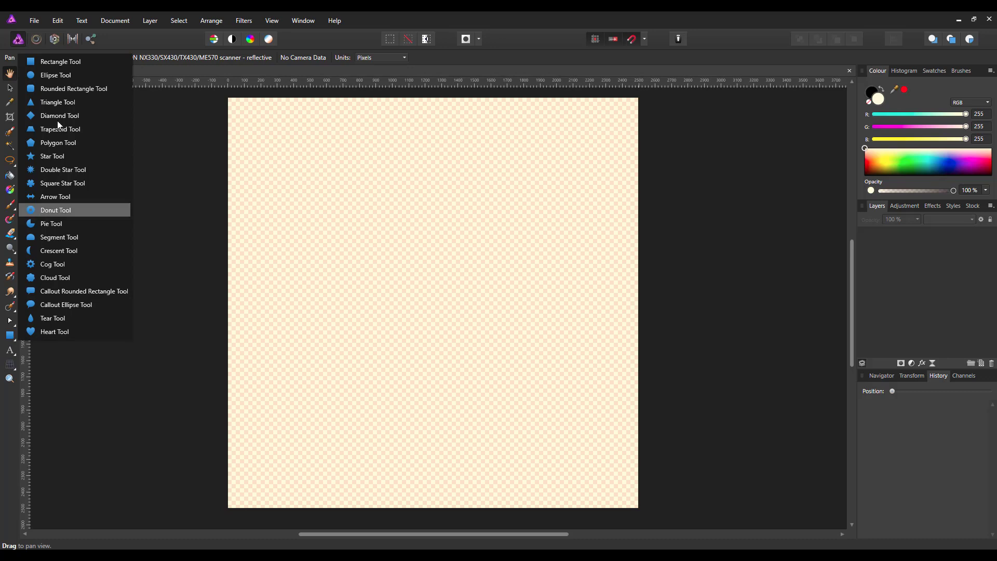
{"action": "left_click", "coordinate": [62, 60]}
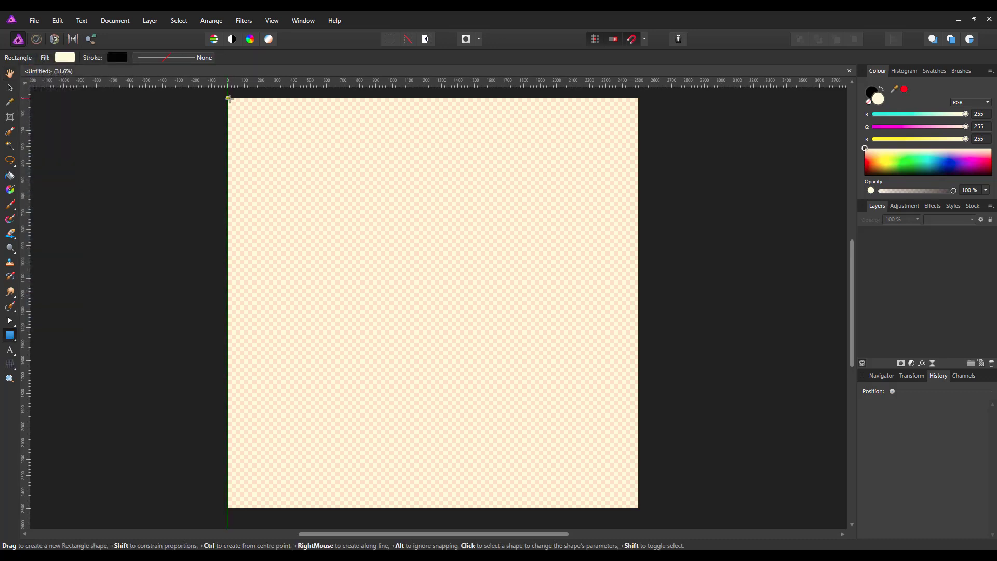
{"action": "left_click_drag", "start_coordinate": [229, 98], "coordinate": [639, 508]}
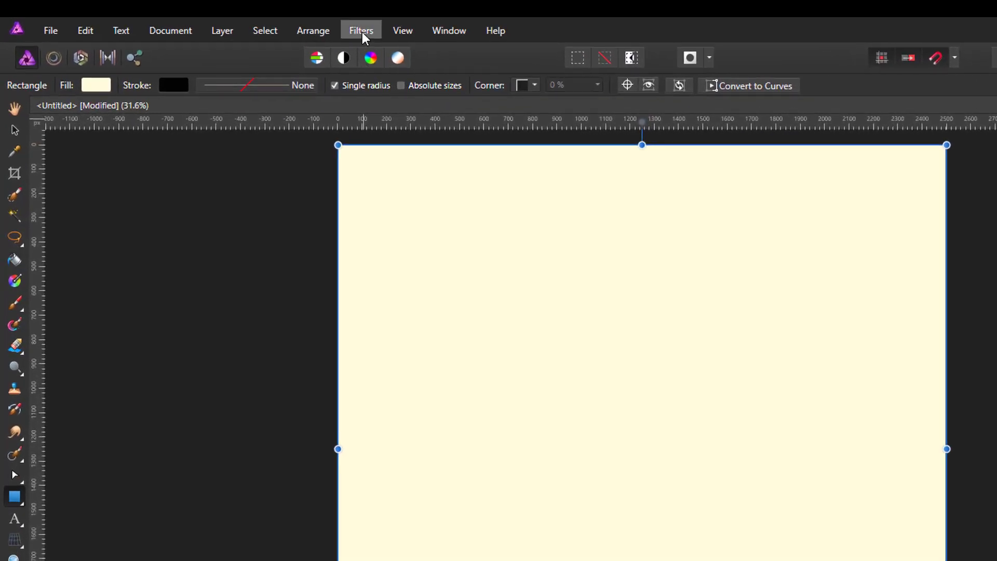
Apply Add Noise to the cream rectangle at about 21% intensity, kept monochromatic
{"action": "left_click", "coordinate": [362, 32]}
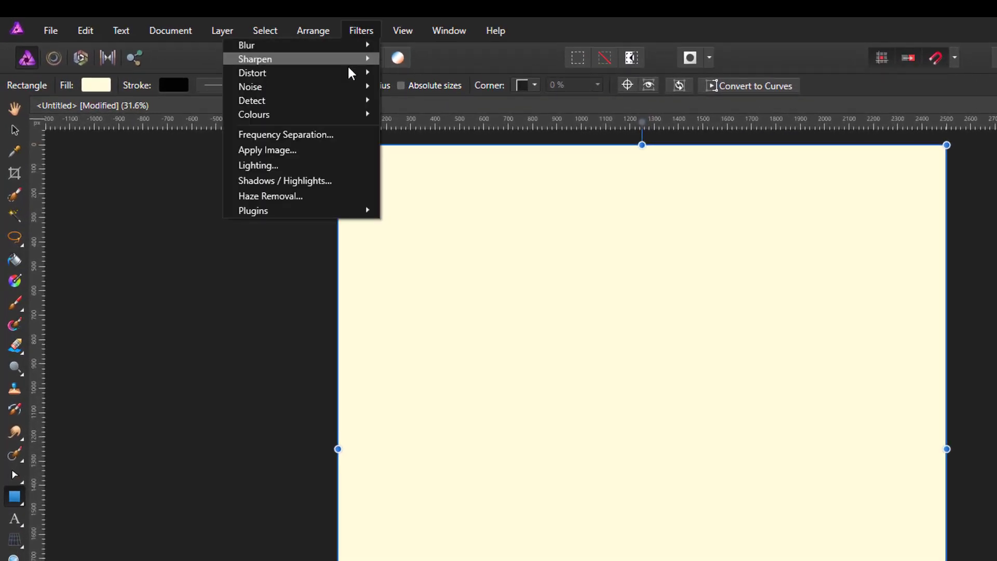
{"action": "mouse_move", "coordinate": [320, 86]}
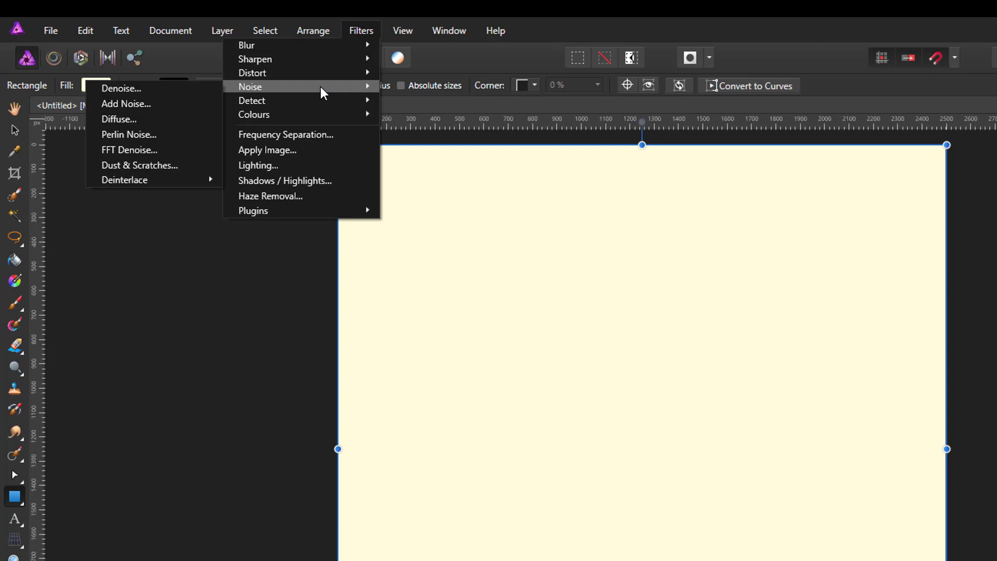
{"action": "left_click", "coordinate": [151, 105]}
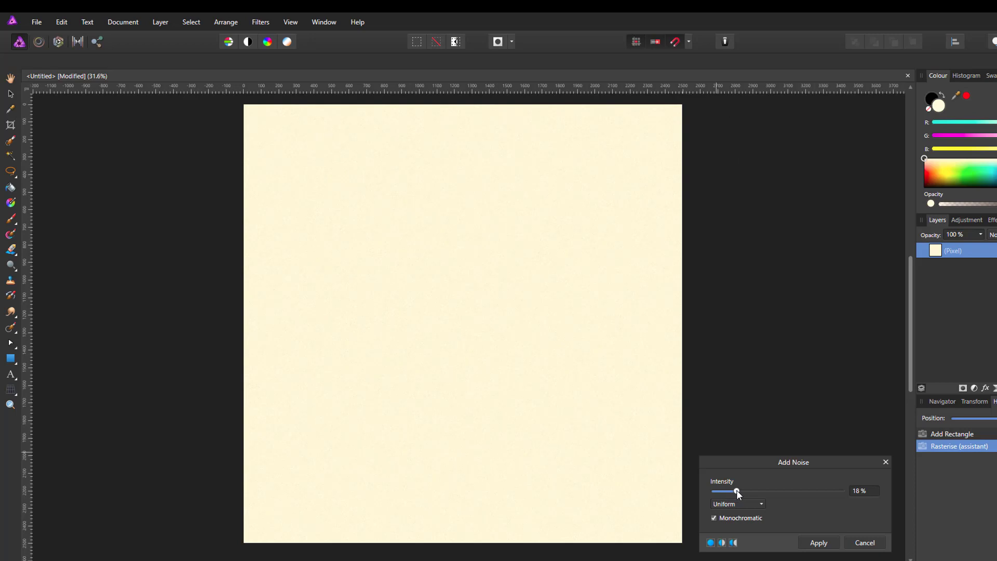
{"action": "left_click_drag", "start_coordinate": [737, 490], "coordinate": [741, 490]}
{"action": "left_click", "coordinate": [819, 543]}
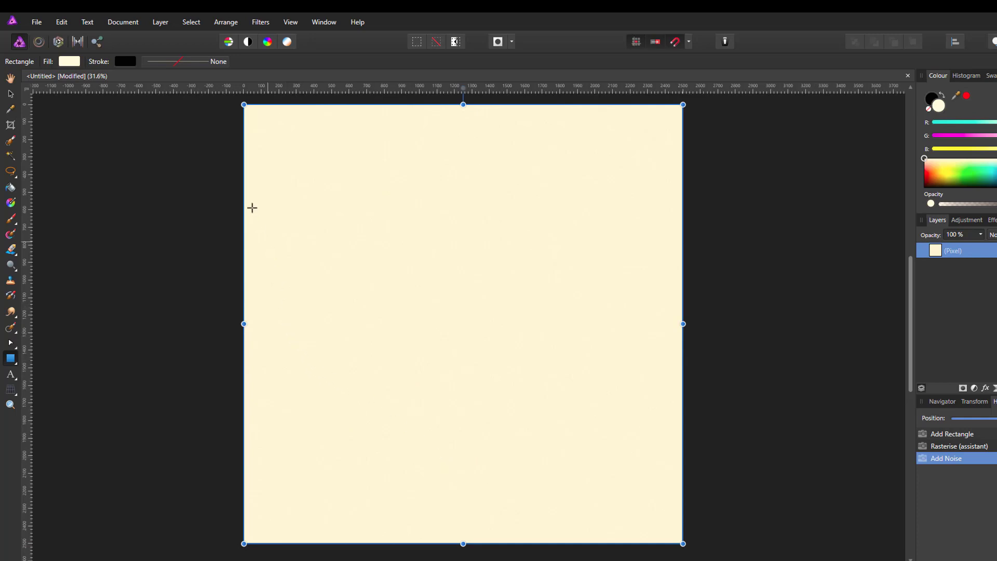
Apply the Pixelate filter to the noisy cream layer with quantisation 40
{"action": "left_click", "coordinate": [284, 24]}
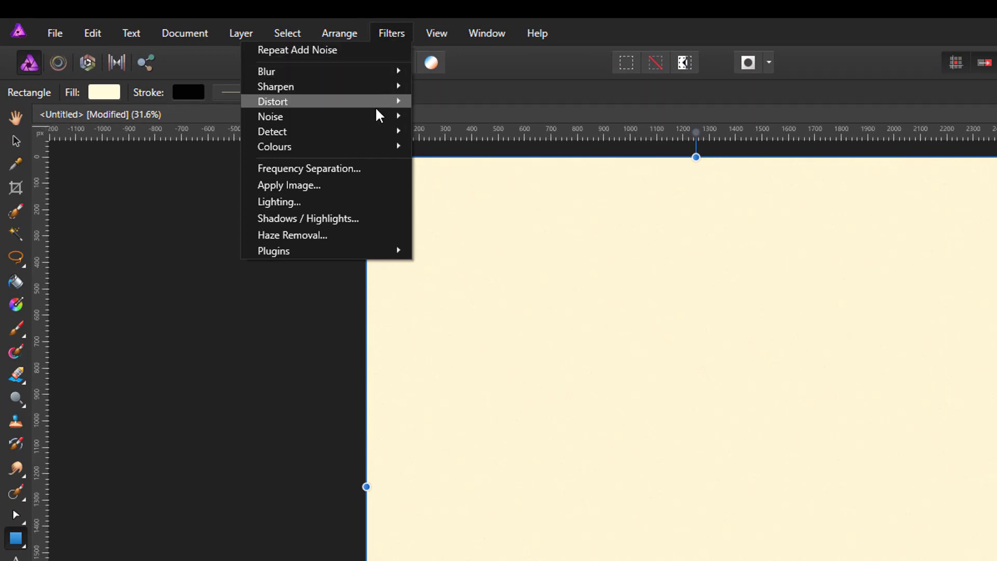
{"action": "mouse_move", "coordinate": [357, 104]}
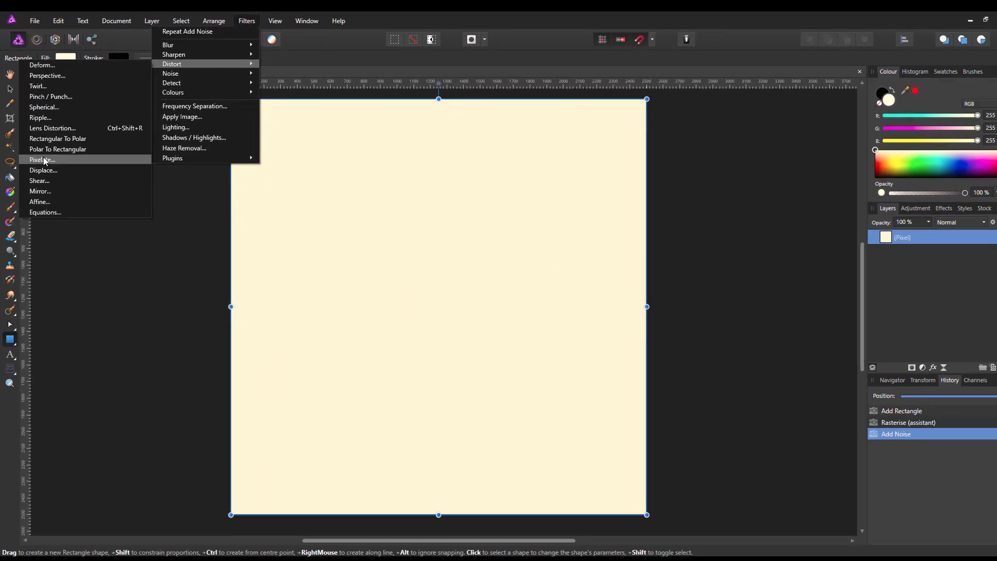
{"action": "left_click", "coordinate": [43, 160]}
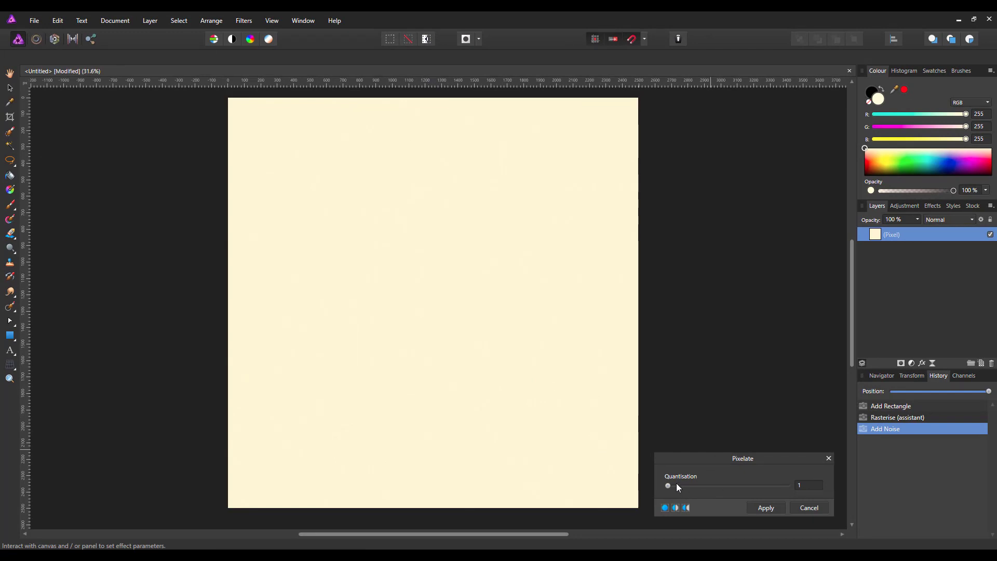
{"action": "left_click_drag", "start_coordinate": [669, 485], "coordinate": [673, 484]}
{"action": "left_click", "coordinate": [806, 484]}
{"action": "type", "text": "4"}
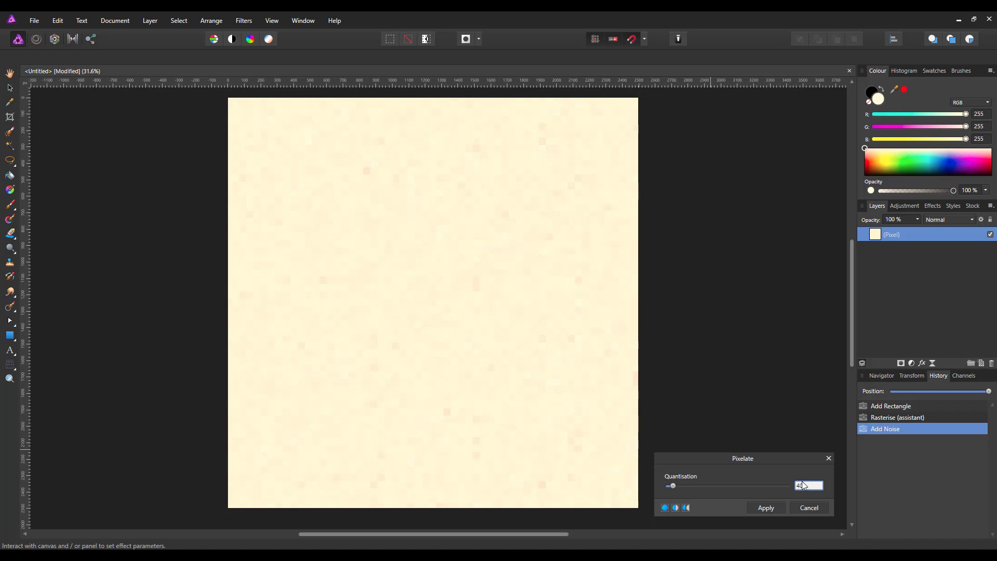
{"action": "type", "text": "0"}
{"action": "key", "text": "Return"}
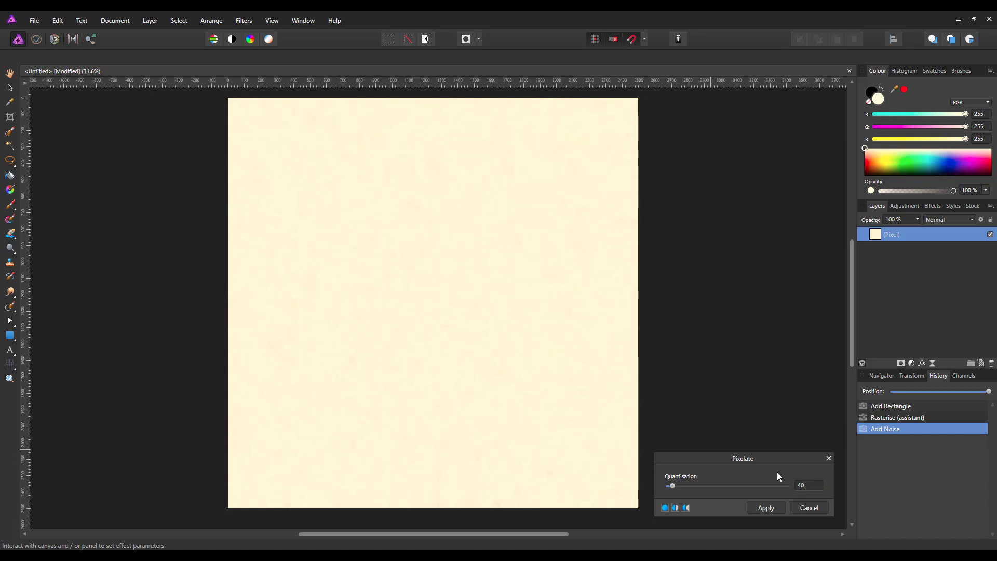
{"action": "left_click", "coordinate": [765, 508]}
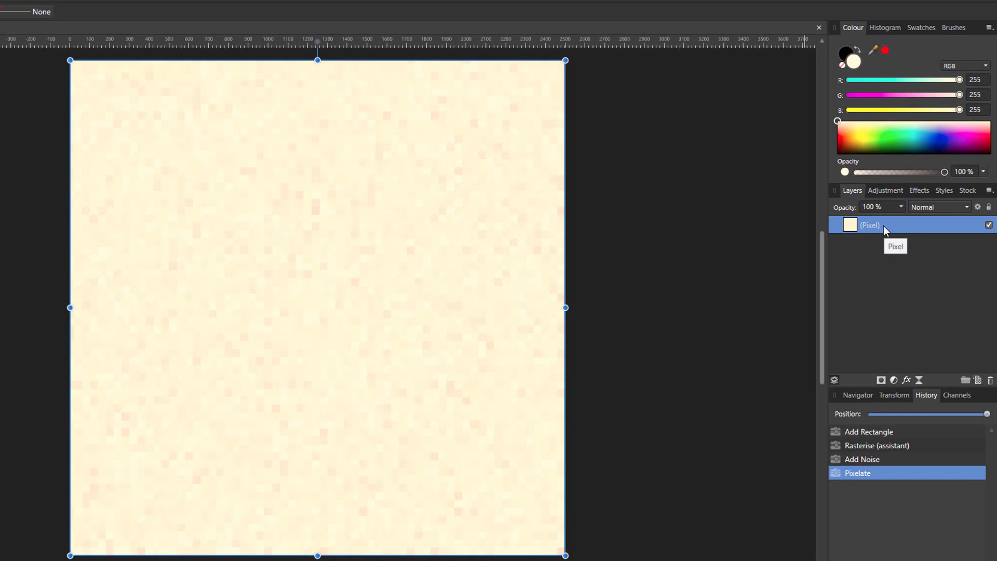
Duplicate the pixelated layer, set the copy to Multiply, and rotate it 90° clockwise
{"action": "right_click", "coordinate": [884, 226]}
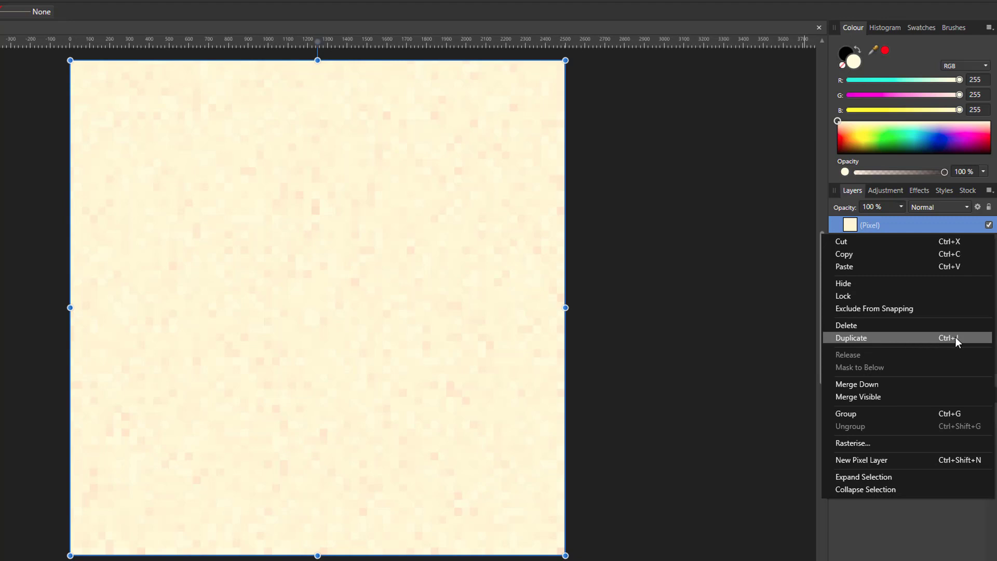
{"action": "left_click", "coordinate": [910, 337]}
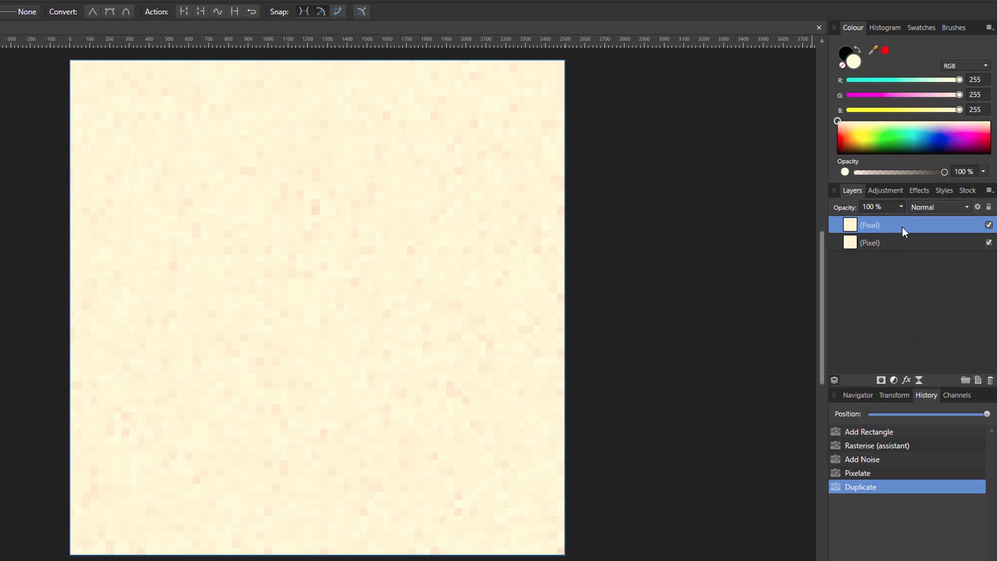
{"action": "left_click", "coordinate": [968, 207]}
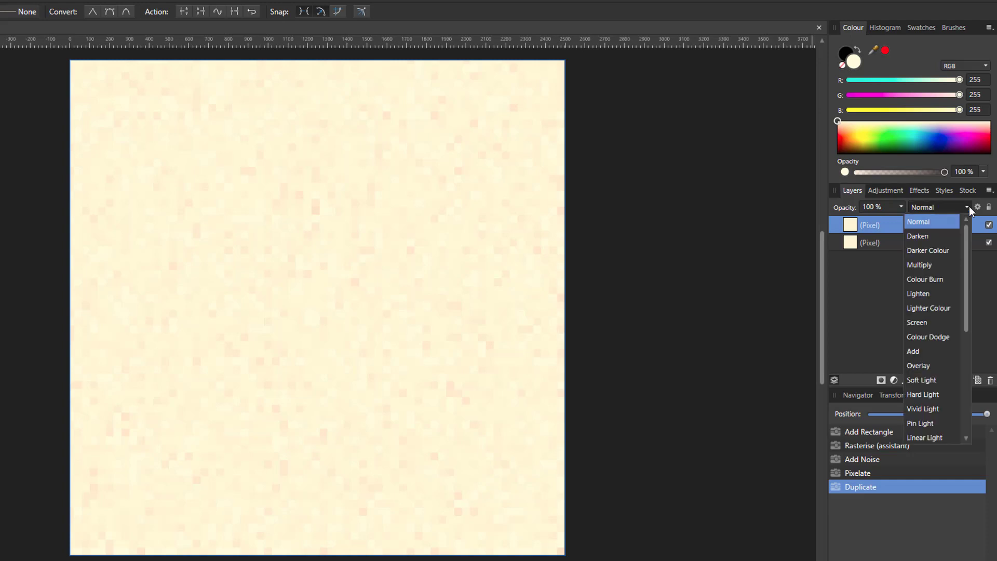
{"action": "left_click", "coordinate": [921, 264]}
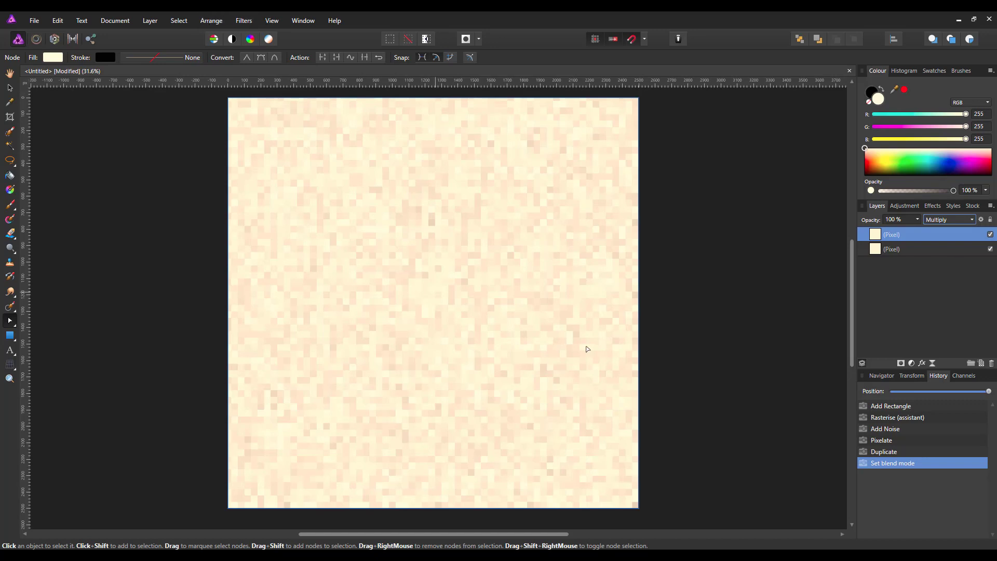
{"action": "left_click", "coordinate": [211, 20]}
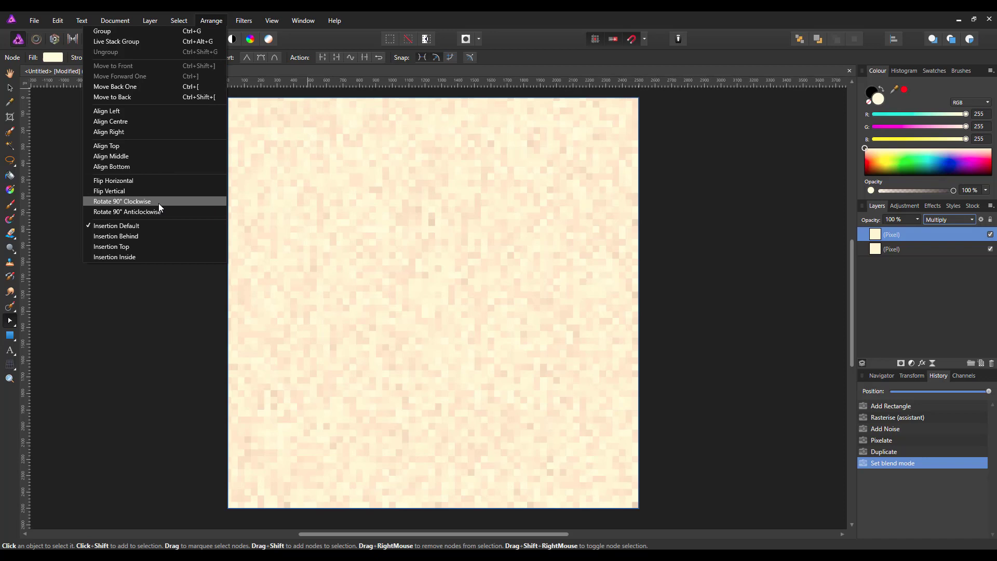
{"action": "left_click", "coordinate": [120, 203]}
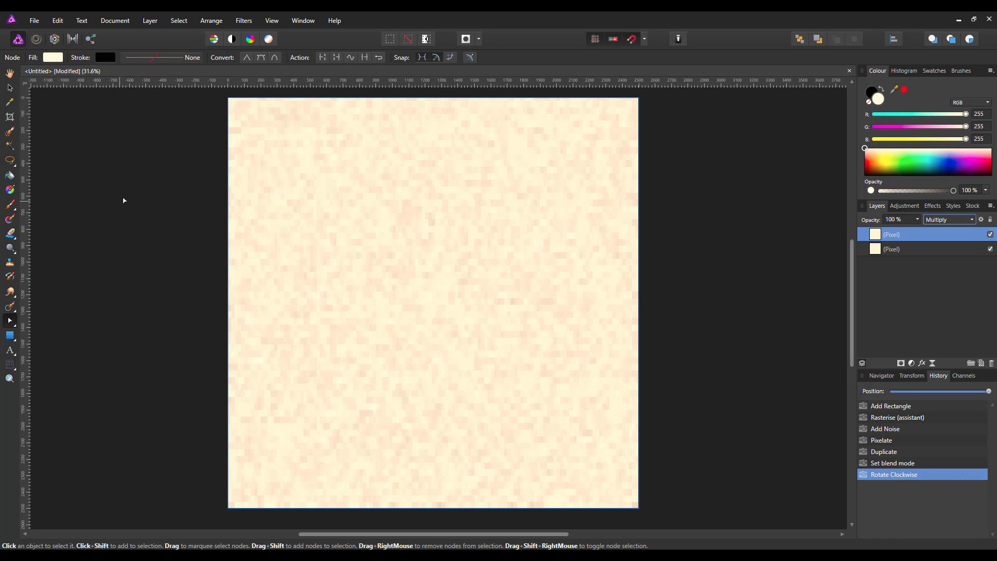
Duplicate the top layer again and rotate the new copy 90° clockwise
{"action": "right_click", "coordinate": [920, 234]}
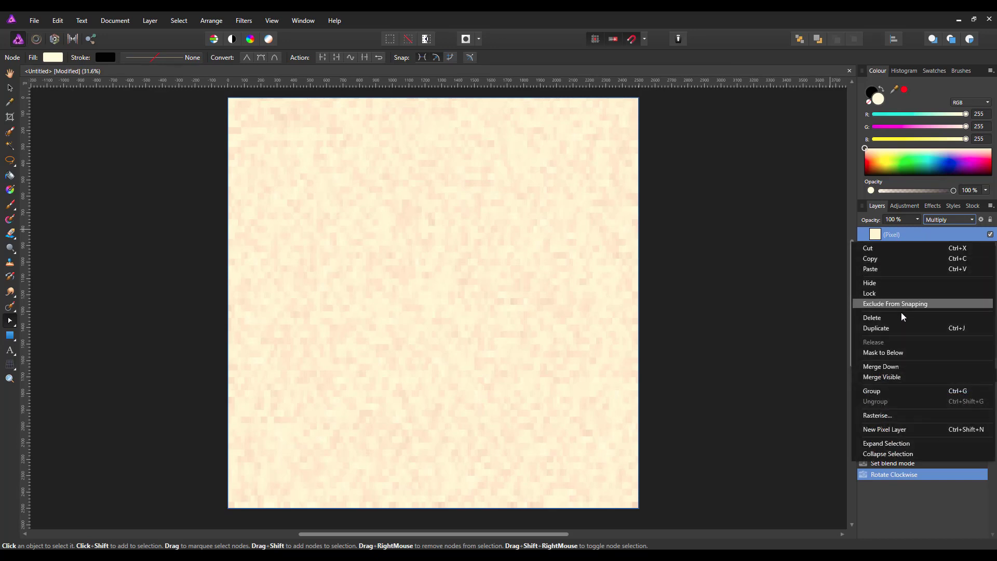
{"action": "left_click", "coordinate": [903, 326]}
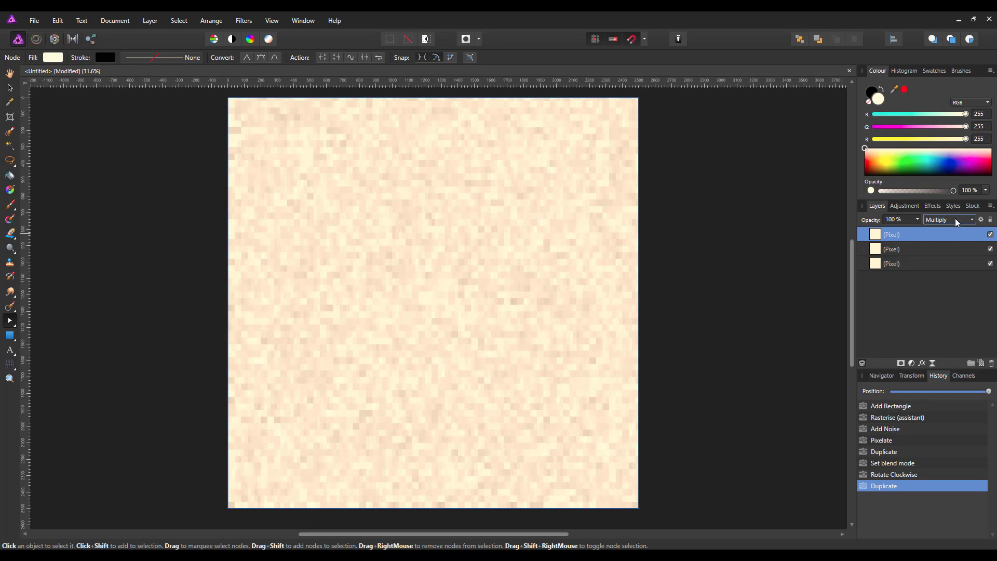
{"action": "left_click", "coordinate": [211, 20]}
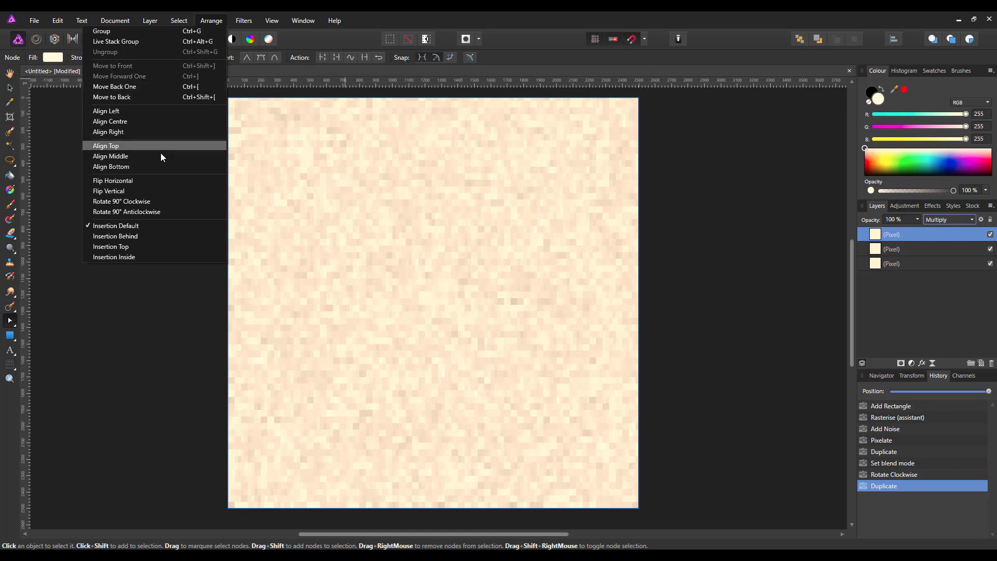
{"action": "left_click", "coordinate": [137, 201]}
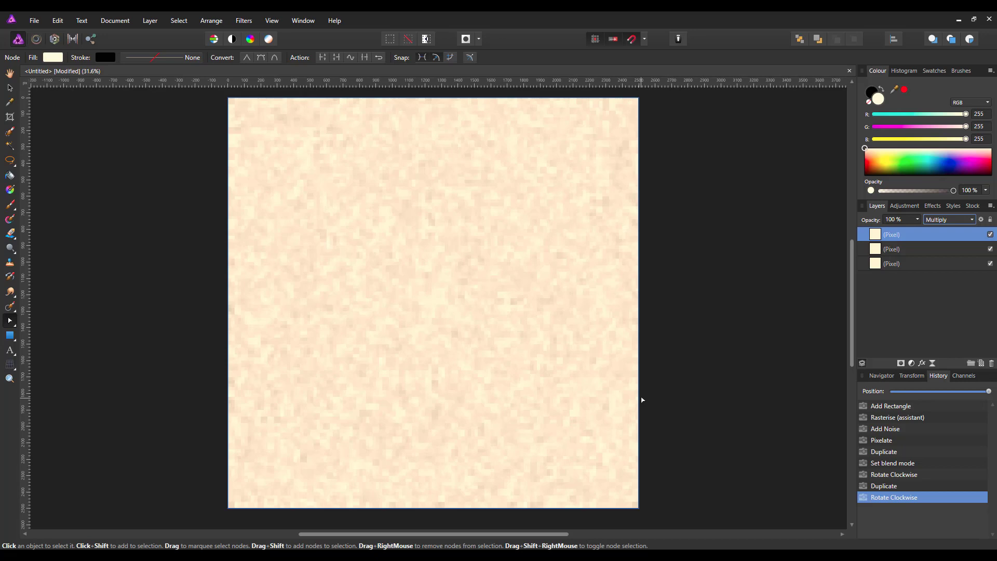
Merge the visible layers into a new layer and duplicate that merged layer
{"action": "right_click", "coordinate": [910, 239]}
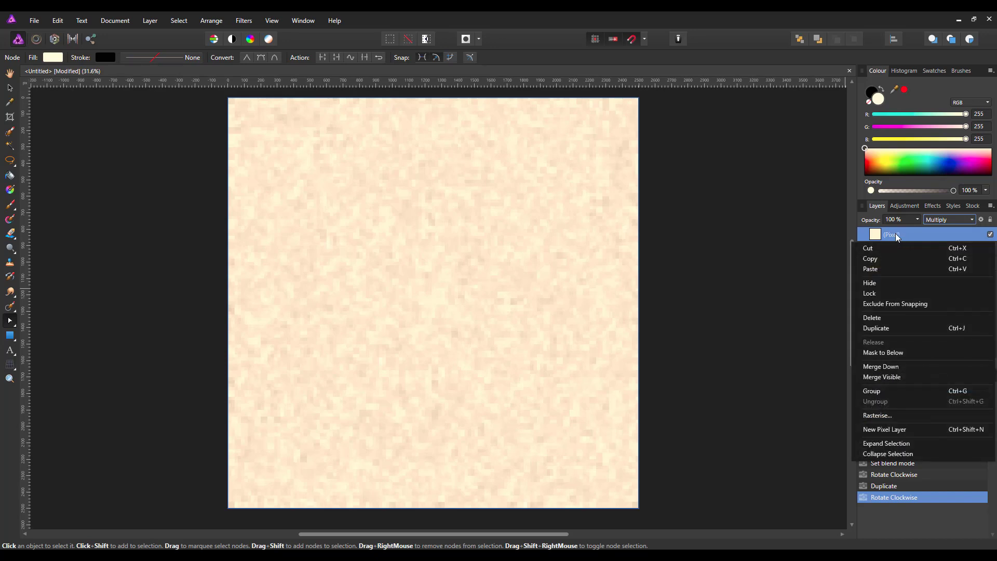
{"action": "left_click", "coordinate": [898, 378]}
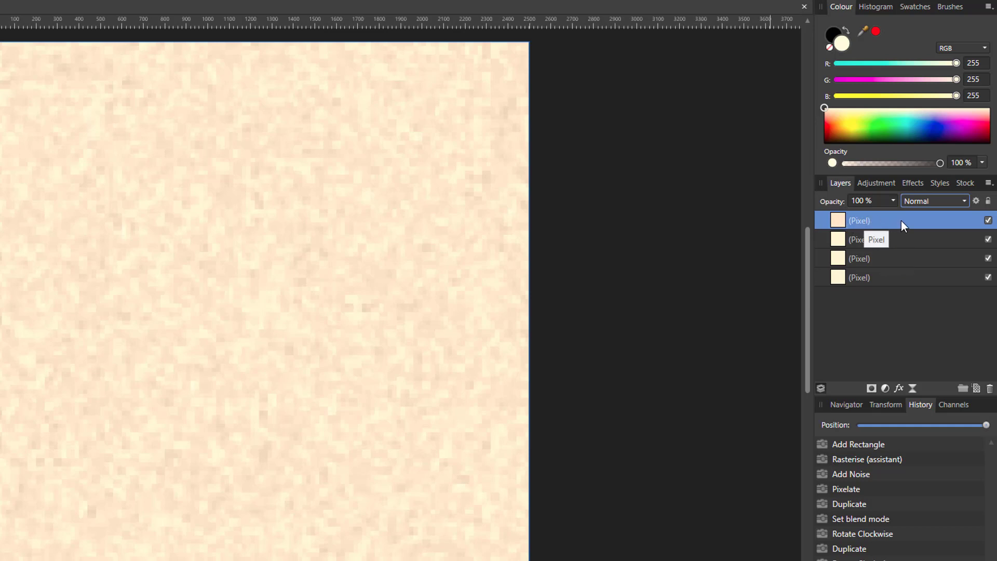
{"action": "right_click", "coordinate": [901, 221]}
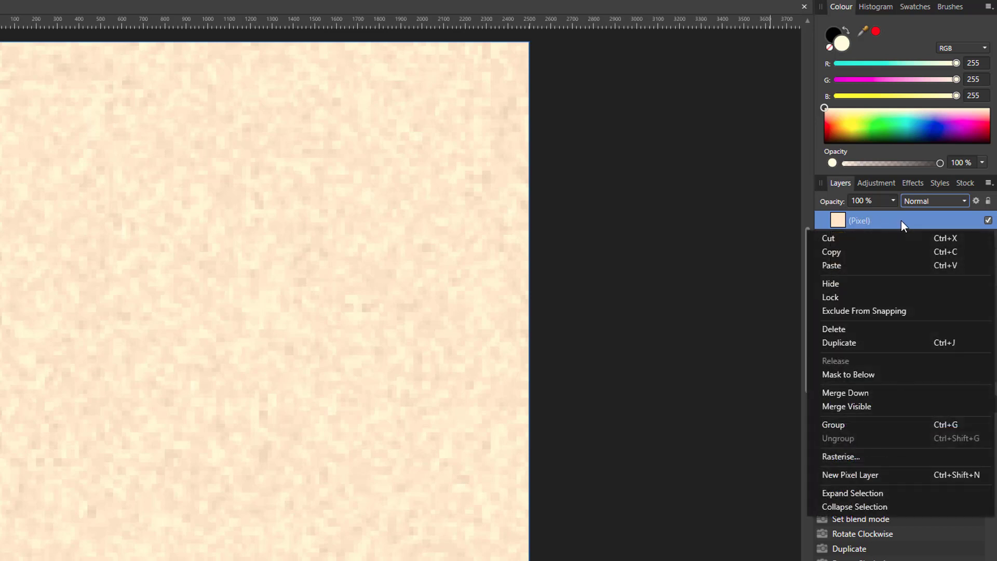
{"action": "left_click", "coordinate": [860, 343]}
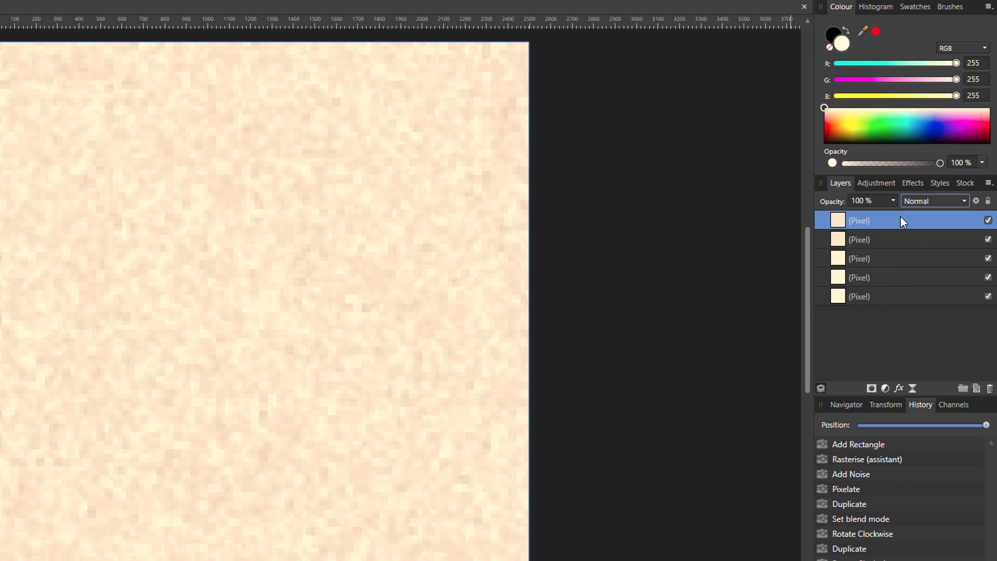
Hide the four lower layers beneath the top copy
{"action": "left_click", "coordinate": [988, 296]}
{"action": "left_click", "coordinate": [989, 277]}
{"action": "left_click", "coordinate": [989, 258]}
{"action": "left_click", "coordinate": [988, 241]}
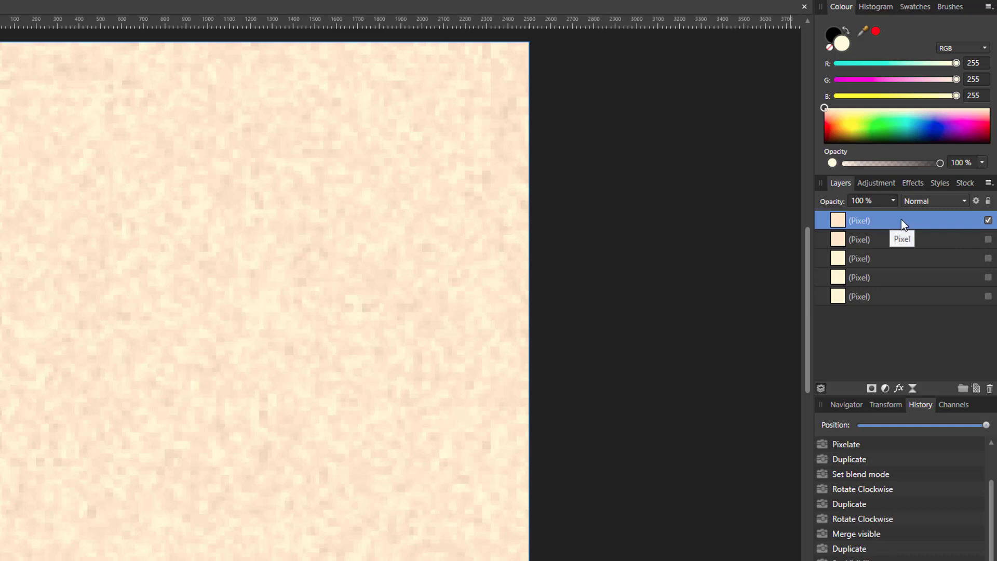
Rename the second layer to 'merged1' and reselect the top pixel layer
{"action": "left_click", "coordinate": [869, 241]}
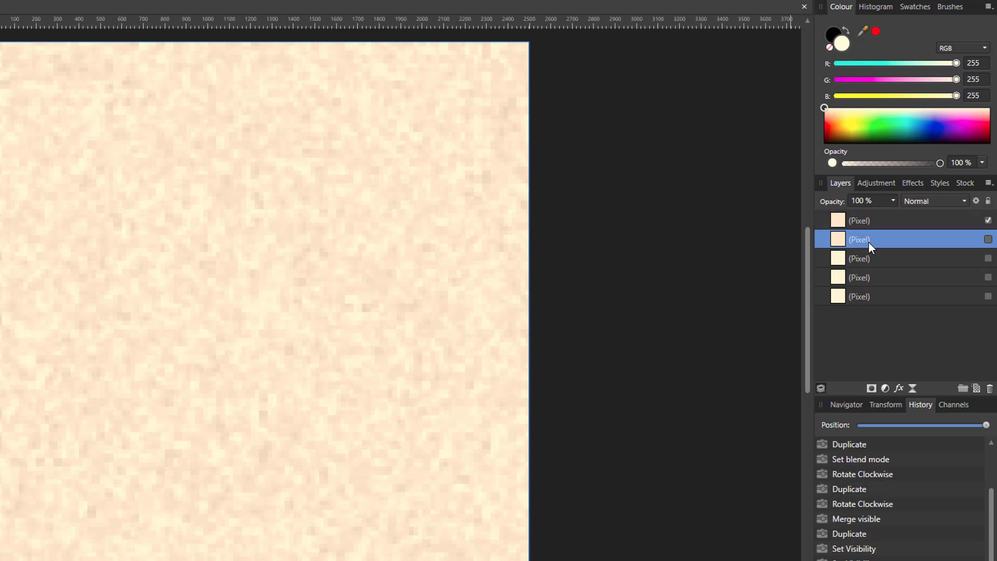
{"action": "double_click", "coordinate": [869, 241]}
{"action": "type", "text": "me"}
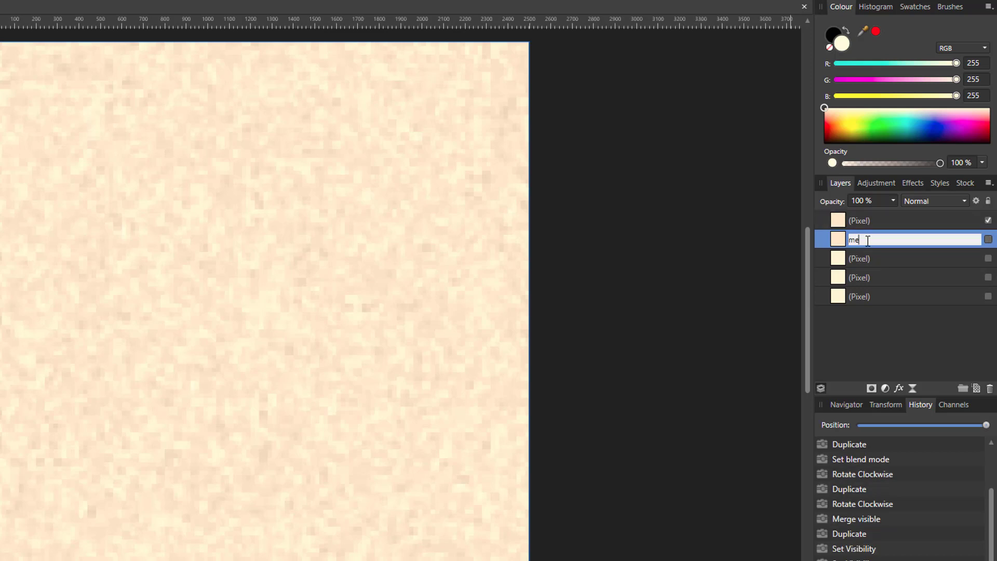
{"action": "type", "text": "rged1"}
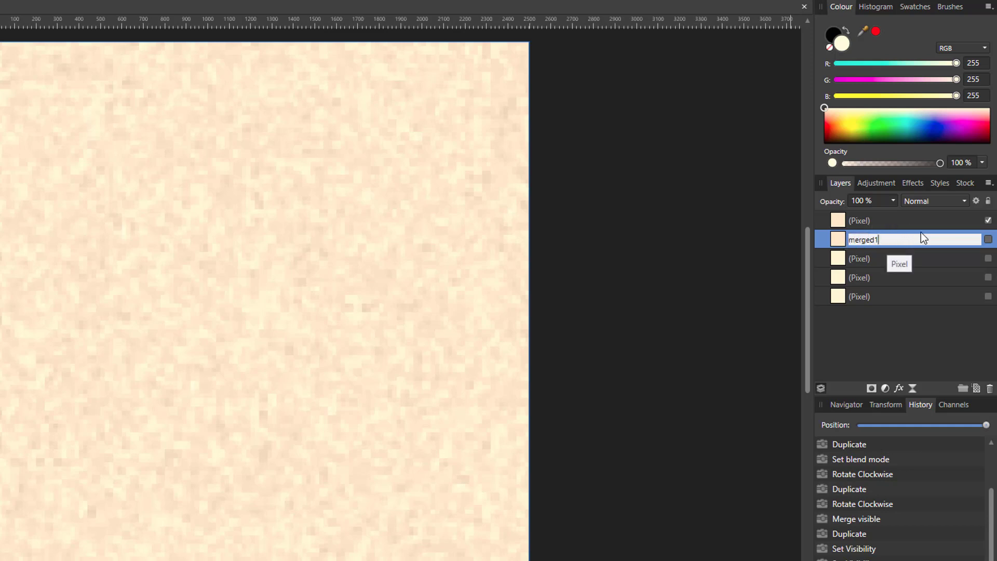
{"action": "key", "text": "Return"}
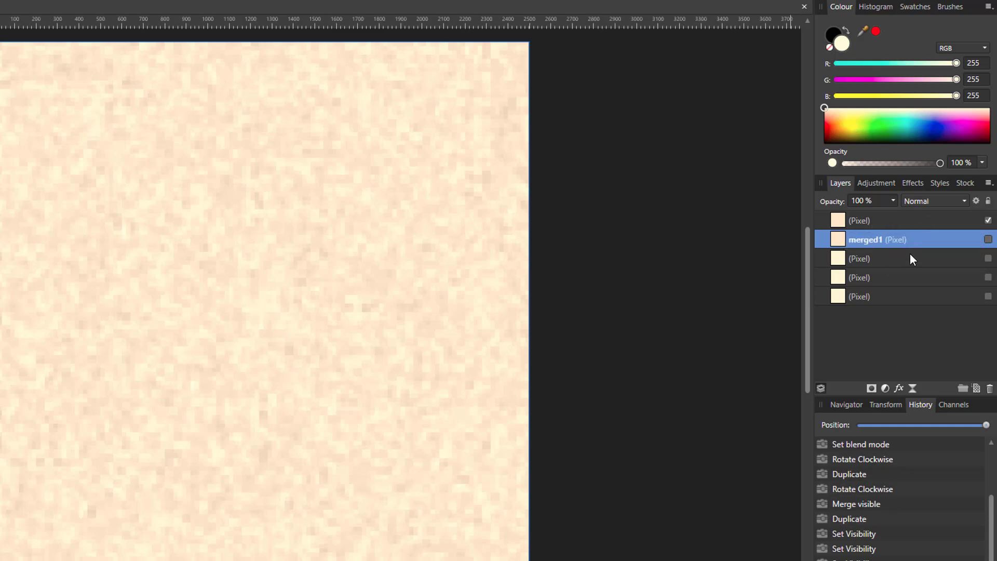
{"action": "left_click", "coordinate": [885, 220]}
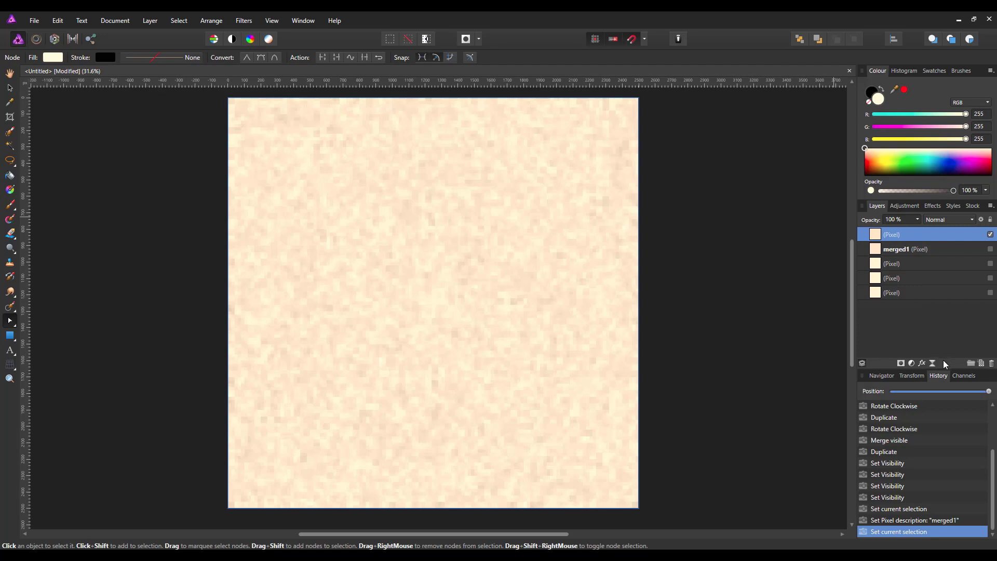
Add a new pixel layer and flood-fill it with a tan swatch from the Grays palette
{"action": "left_click", "coordinate": [982, 364]}
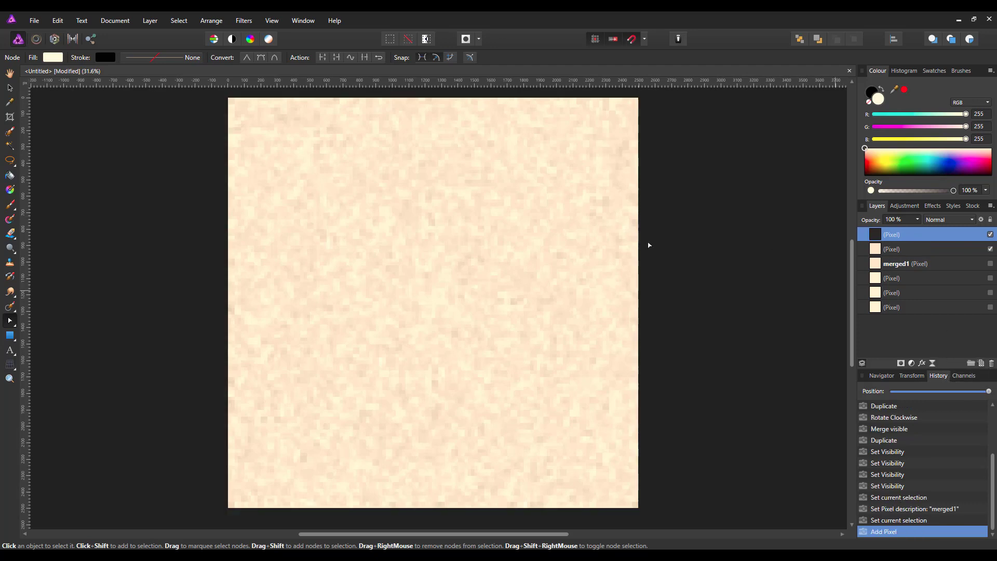
{"action": "left_click", "coordinate": [10, 177]}
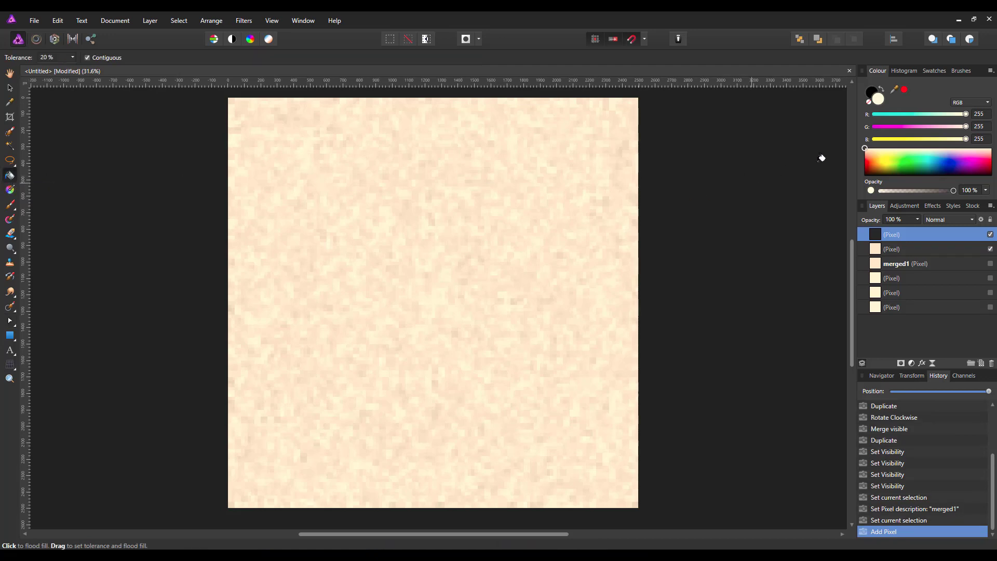
{"action": "left_click", "coordinate": [942, 76]}
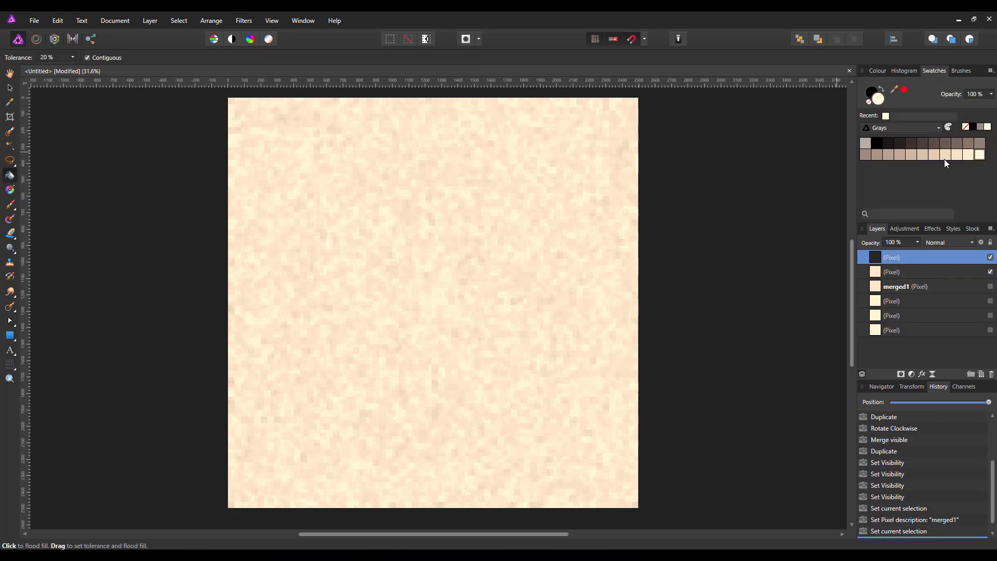
{"action": "left_click", "coordinate": [982, 127]}
{"action": "left_click", "coordinate": [430, 206]}
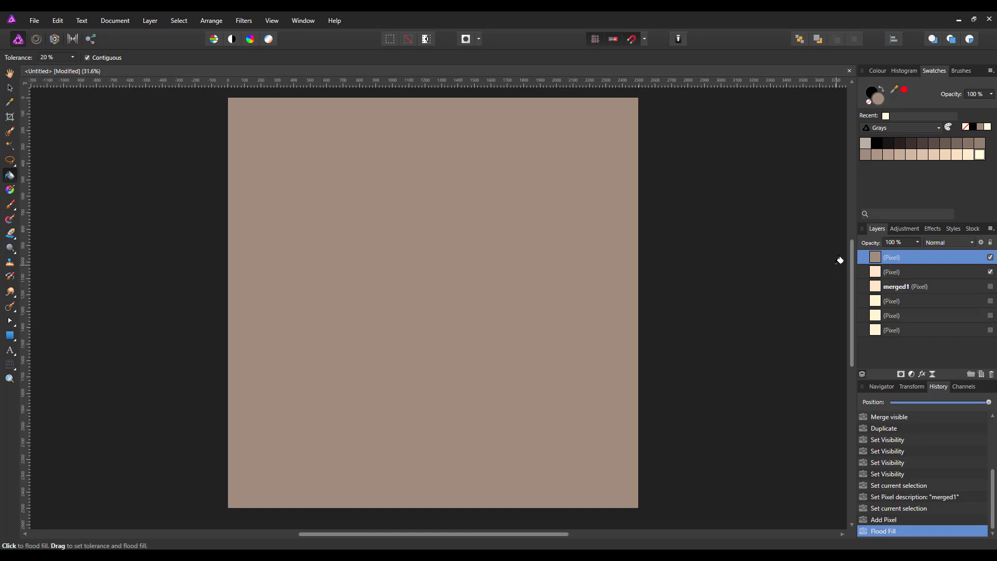
Set the tan fill layer's blend mode to Colour Burn
{"action": "left_click", "coordinate": [975, 243]}
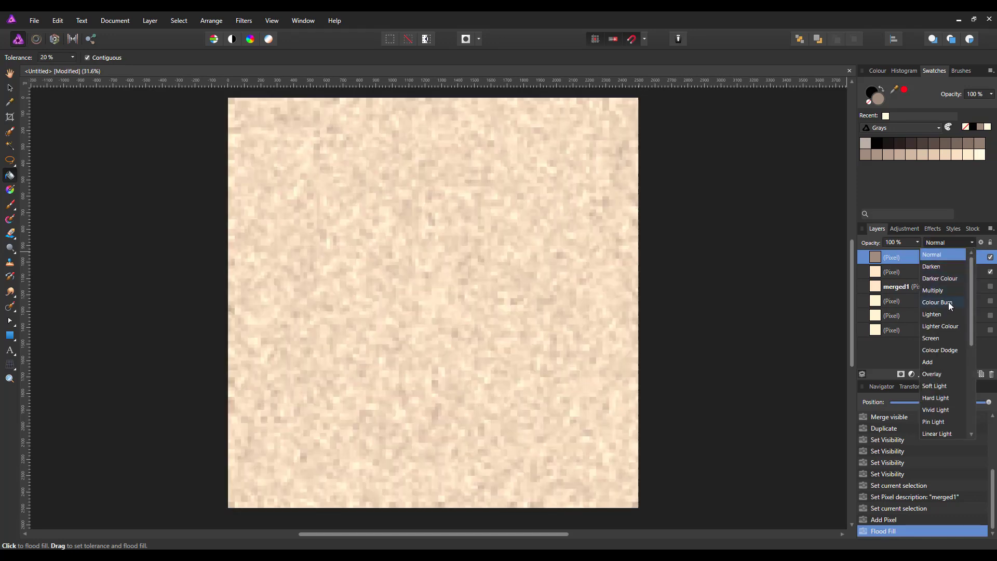
{"action": "left_click", "coordinate": [952, 306]}
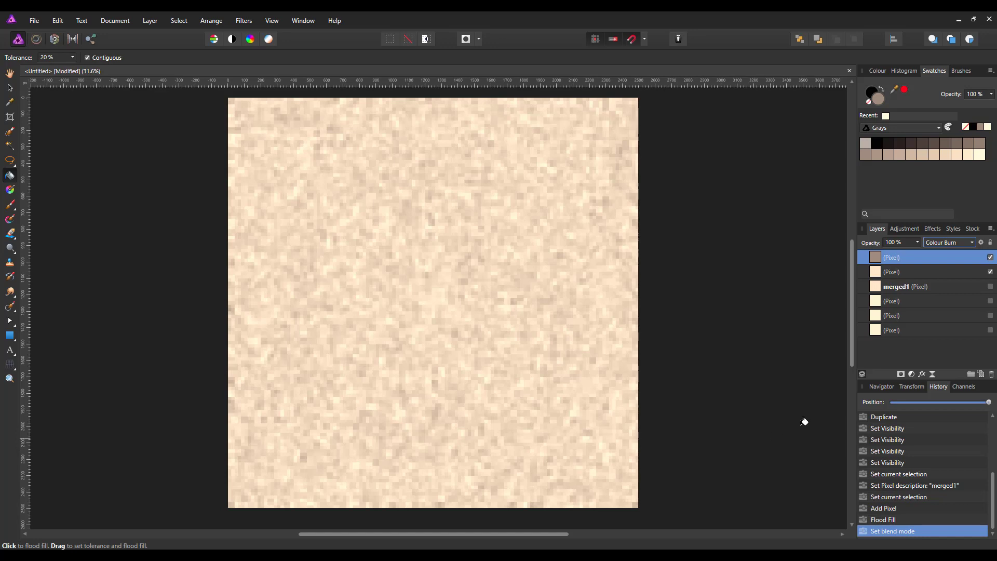
{"action": "left_click", "coordinate": [913, 375]}
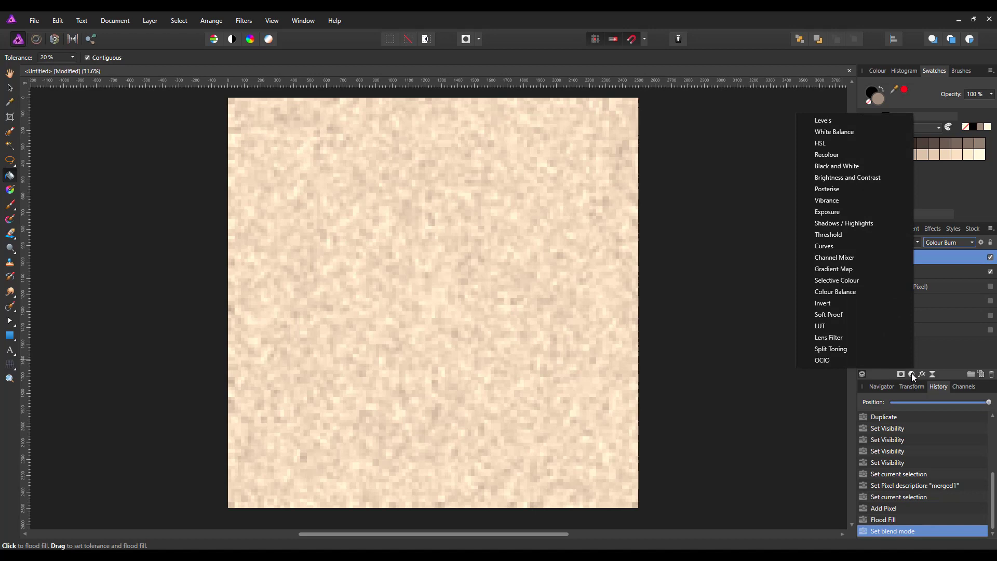
Add a Brightness / Contrast adjustment with brightness −56% and contrast raised to about 54%
{"action": "left_click", "coordinate": [843, 179]}
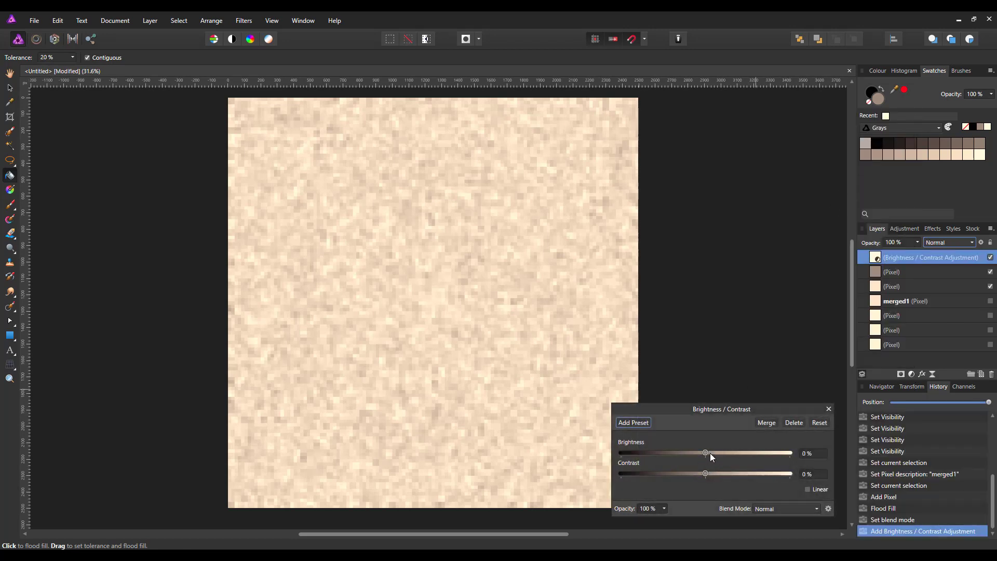
{"action": "left_click_drag", "start_coordinate": [704, 453], "coordinate": [663, 447]}
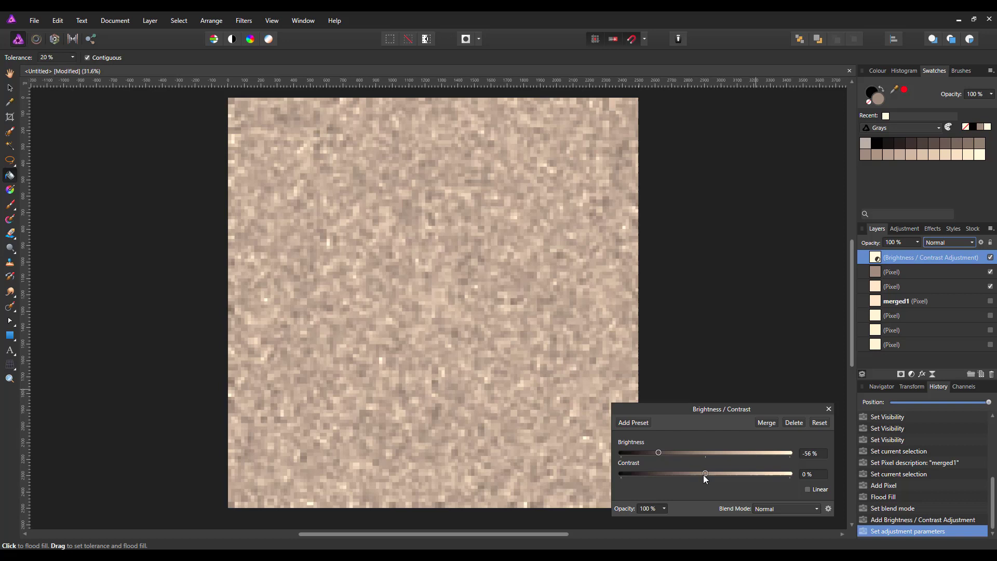
{"action": "left_click_drag", "start_coordinate": [706, 475], "coordinate": [720, 476]}
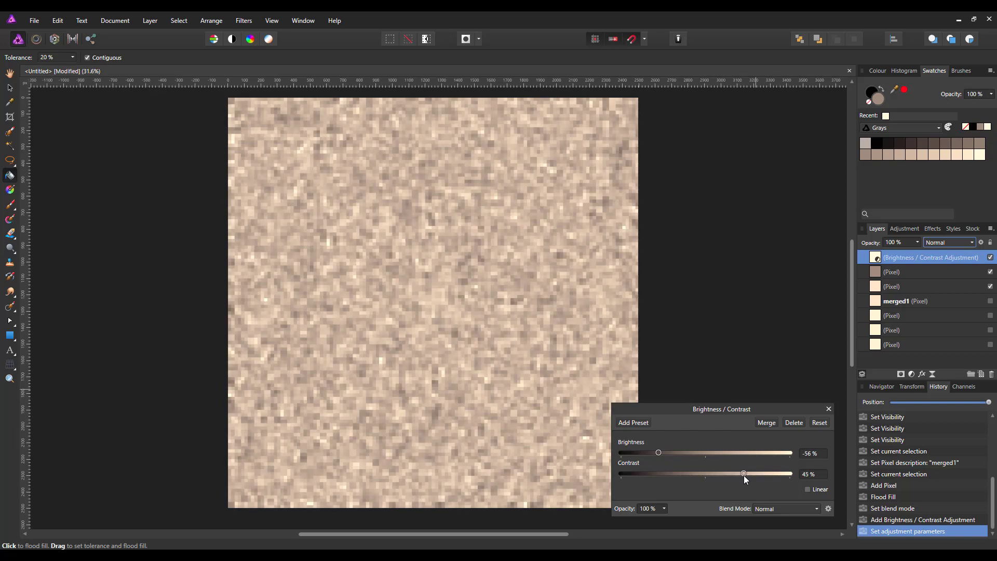
{"action": "left_click_drag", "start_coordinate": [746, 475], "coordinate": [746, 475]}
{"action": "left_click", "coordinate": [829, 408]}
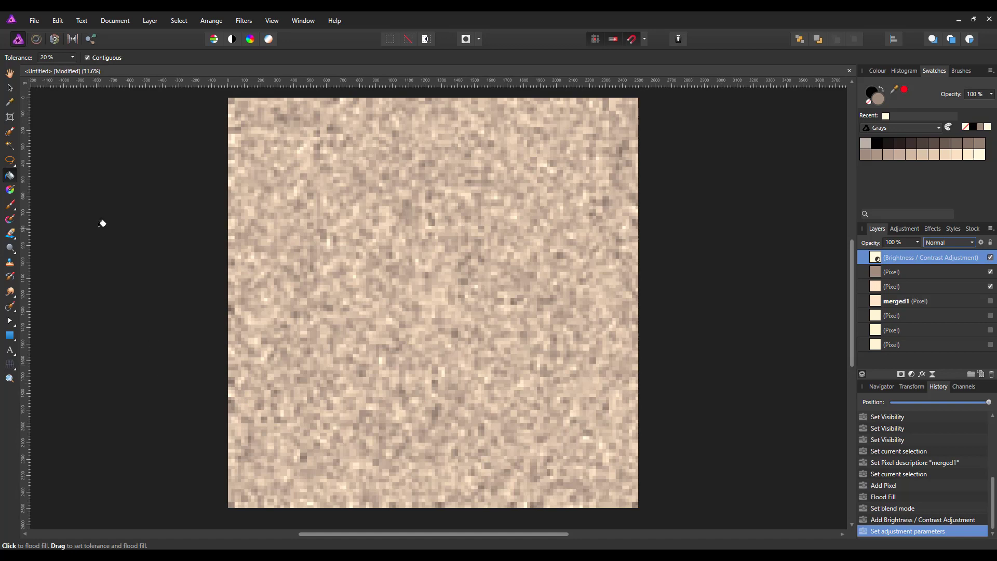
Export the texture as a 2500 px JPEG named Glitter-05 into the Glitter Project folder
{"action": "left_click", "coordinate": [33, 21]}
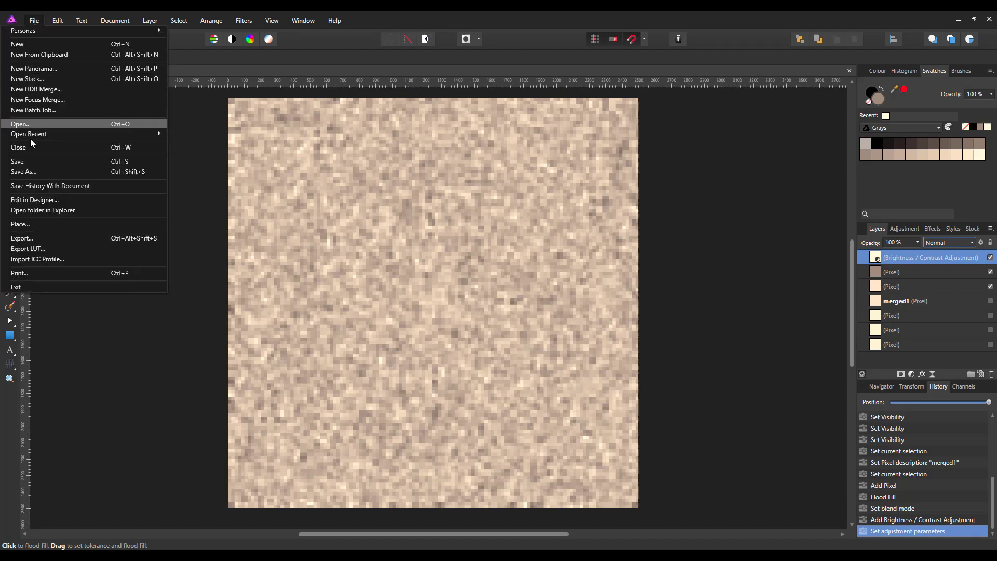
{"action": "left_click", "coordinate": [30, 237]}
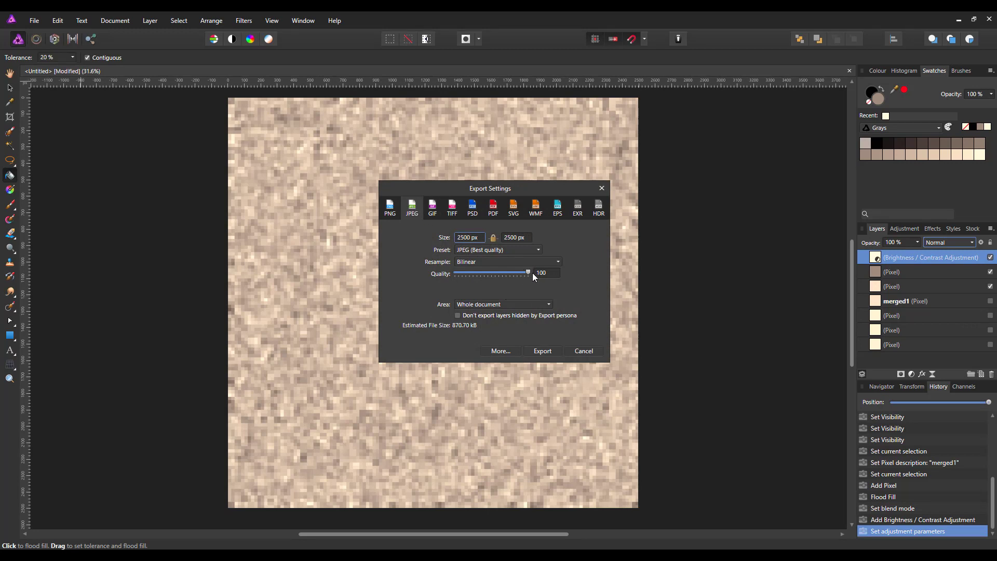
{"action": "left_click", "coordinate": [544, 350]}
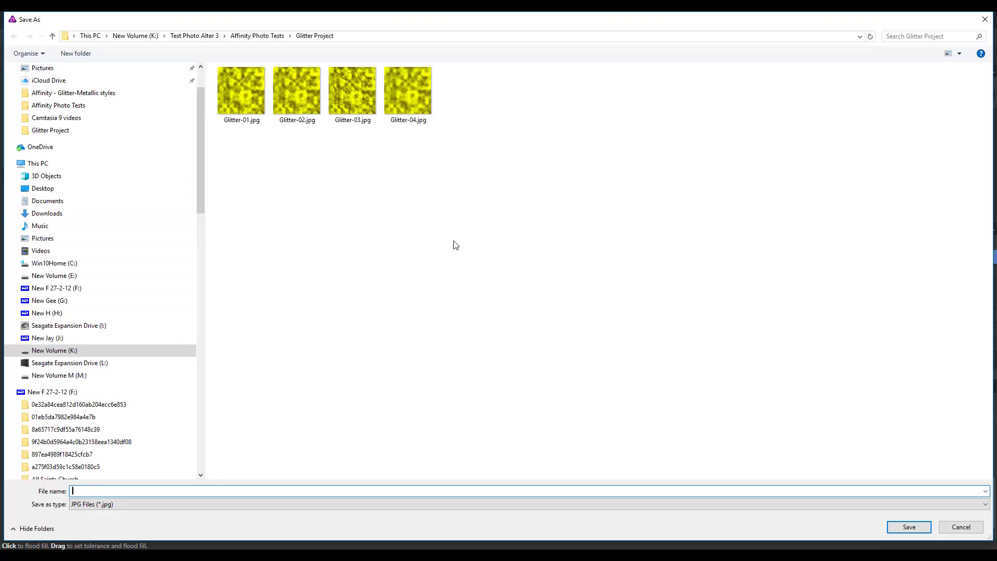
{"action": "left_click", "coordinate": [425, 107]}
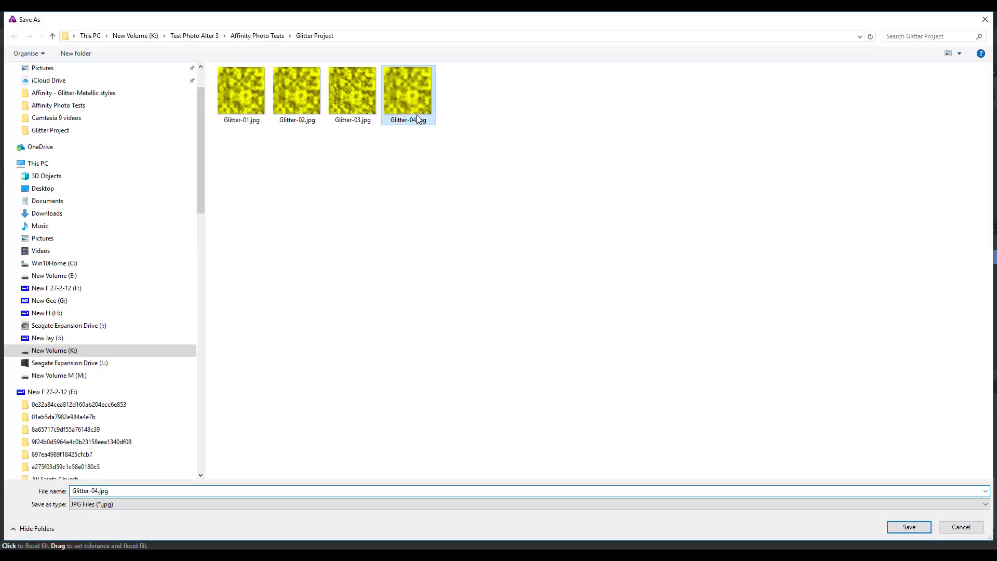
{"action": "left_click", "coordinate": [97, 491]}
{"action": "left_click_drag", "start_coordinate": [97, 492], "coordinate": [112, 491]}
{"action": "type", "text": "5"}
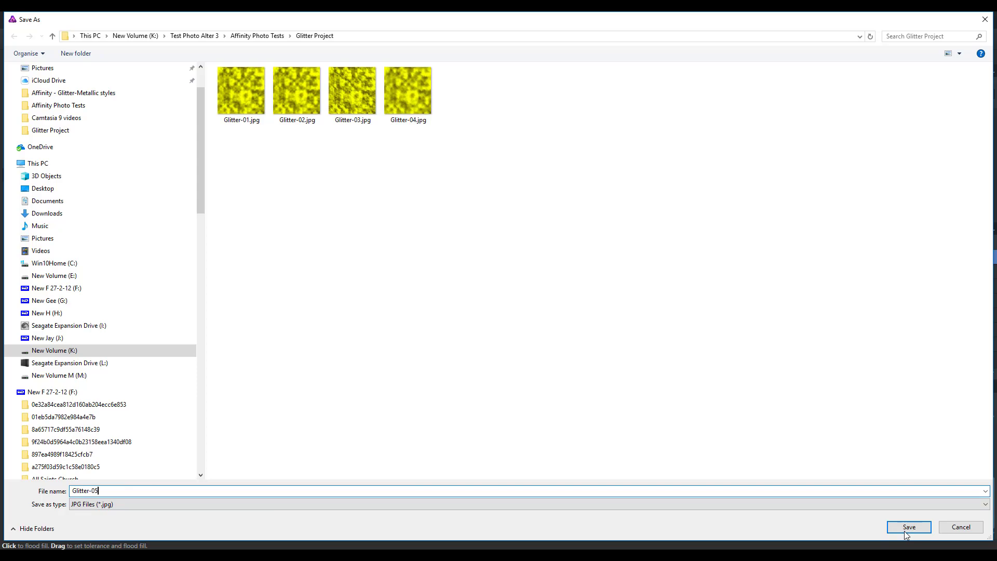
{"action": "left_click", "coordinate": [906, 529]}
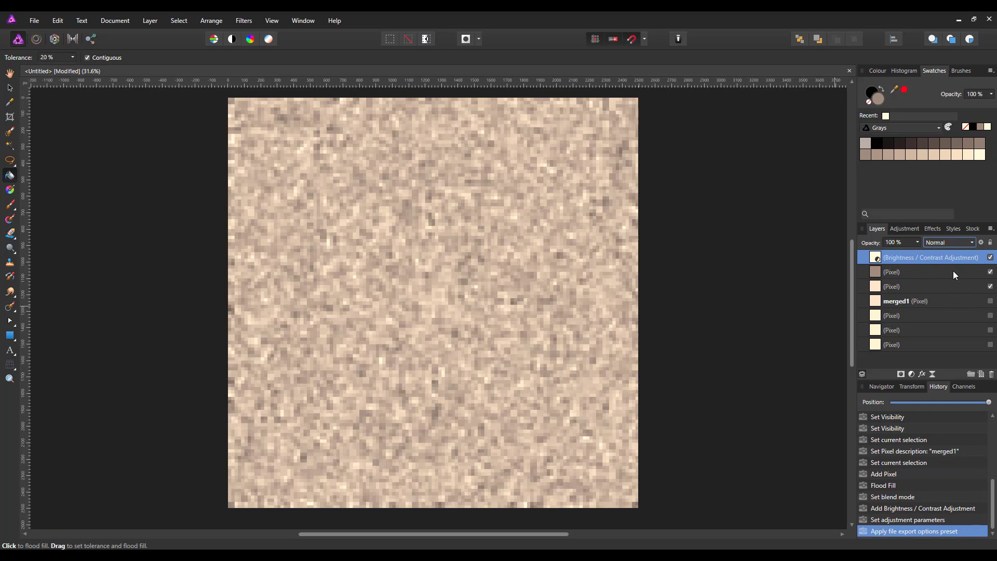
Hide the Brightness / Contrast and tan layers, then add an empty pixel layer above the mosaic
{"action": "left_click", "coordinate": [991, 257]}
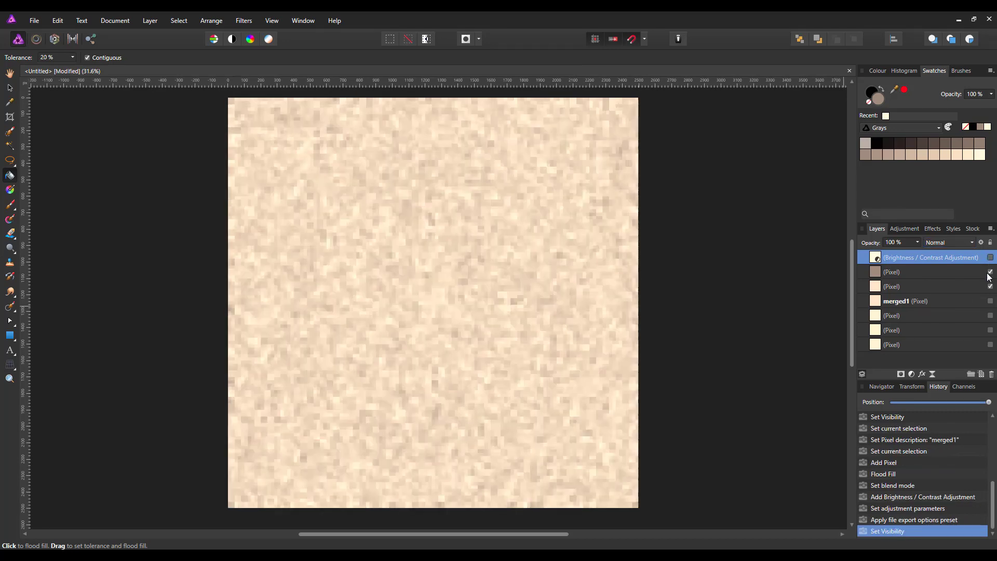
{"action": "left_click", "coordinate": [990, 272]}
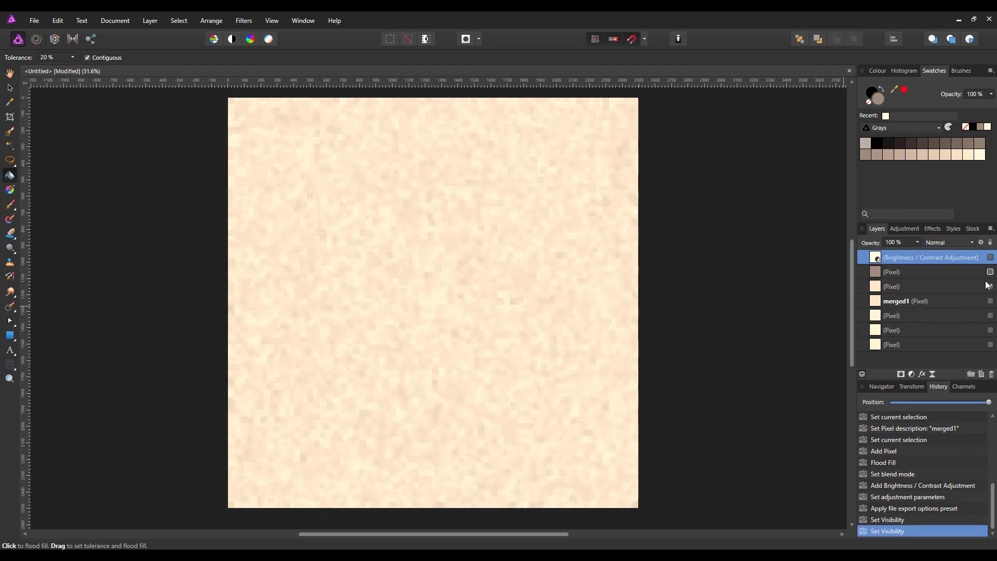
{"action": "left_click", "coordinate": [927, 287]}
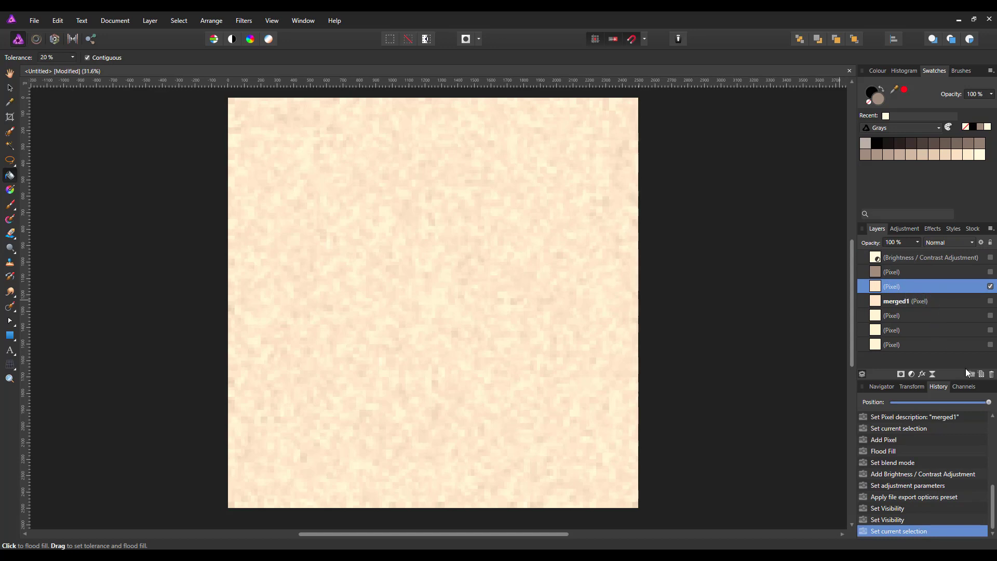
{"action": "left_click", "coordinate": [982, 375]}
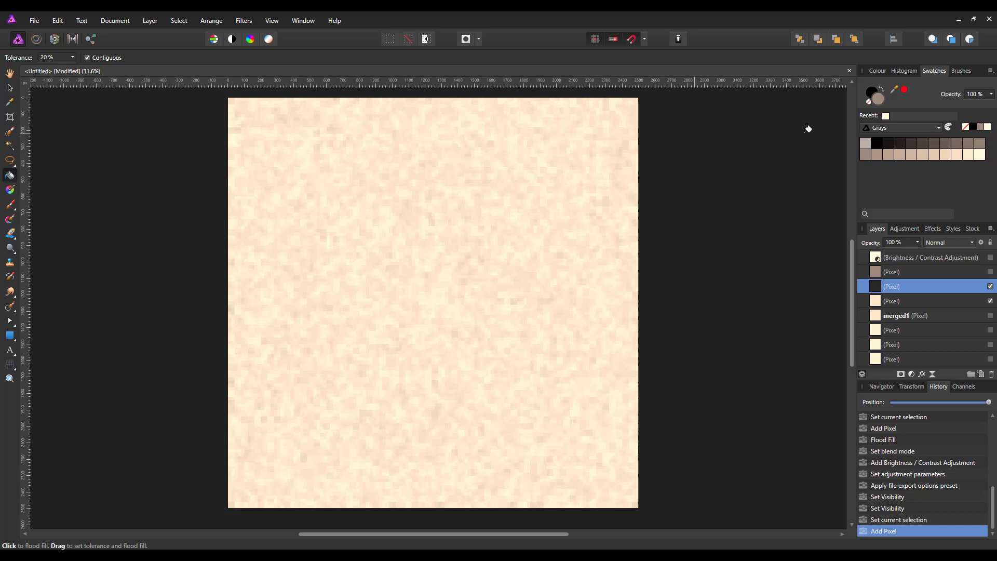
Set the fill colour to dark olive, RGB 67, 65, 0 (hex 434100)
{"action": "double_click", "coordinate": [880, 99]}
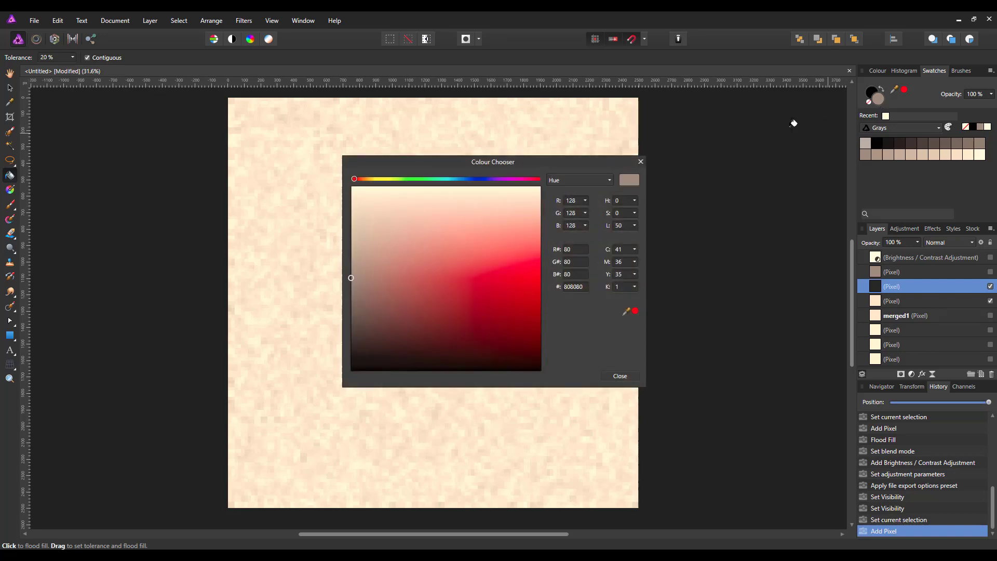
{"action": "left_click", "coordinate": [576, 202]}
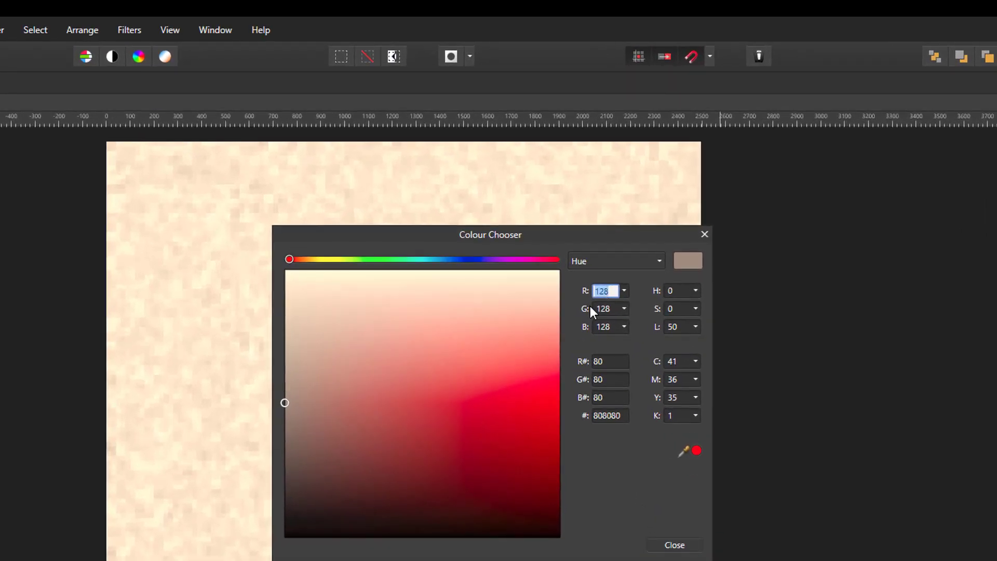
{"action": "left_click", "coordinate": [608, 310]}
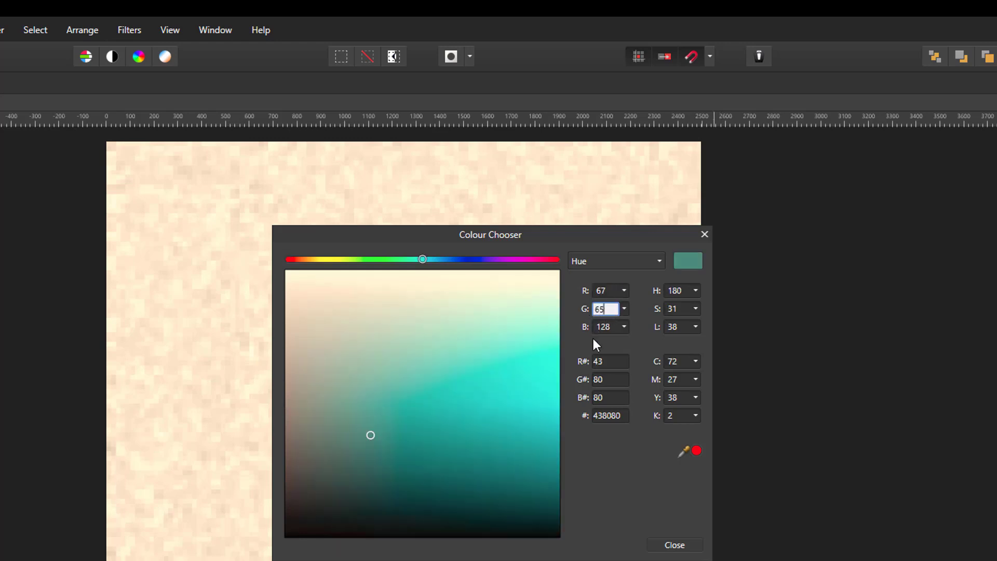
{"action": "left_click", "coordinate": [610, 327]}
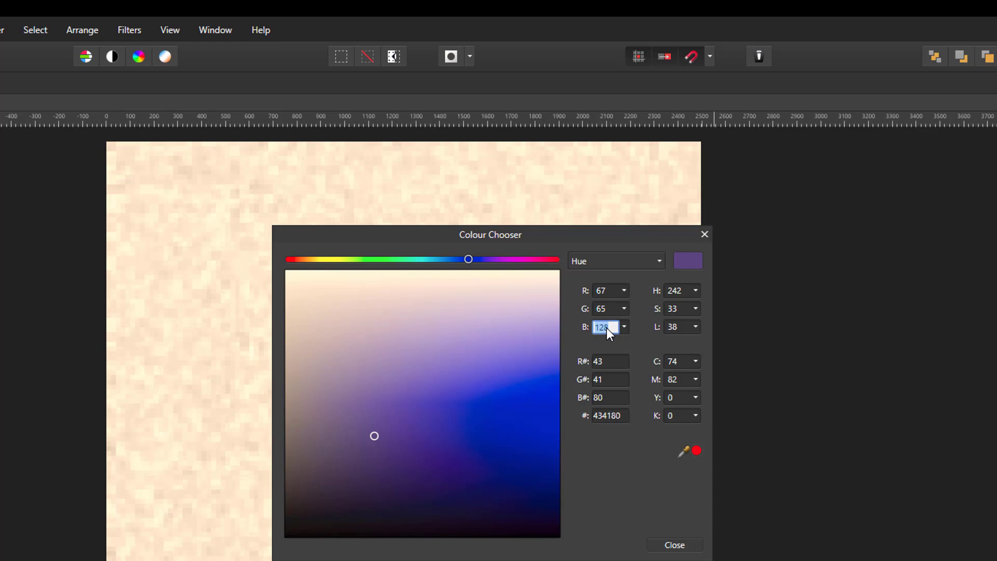
{"action": "left_click", "coordinate": [594, 360]}
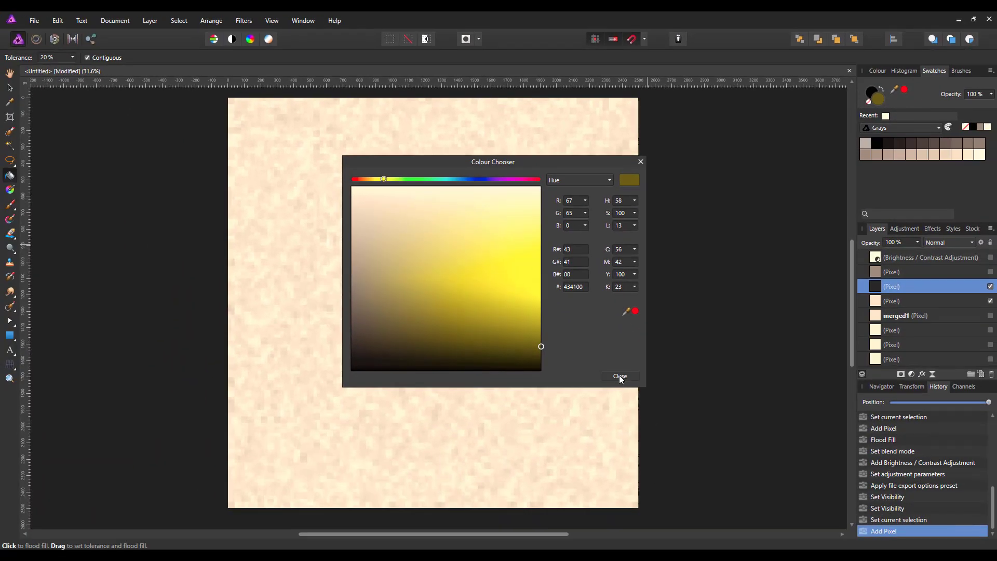
{"action": "left_click", "coordinate": [620, 376]}
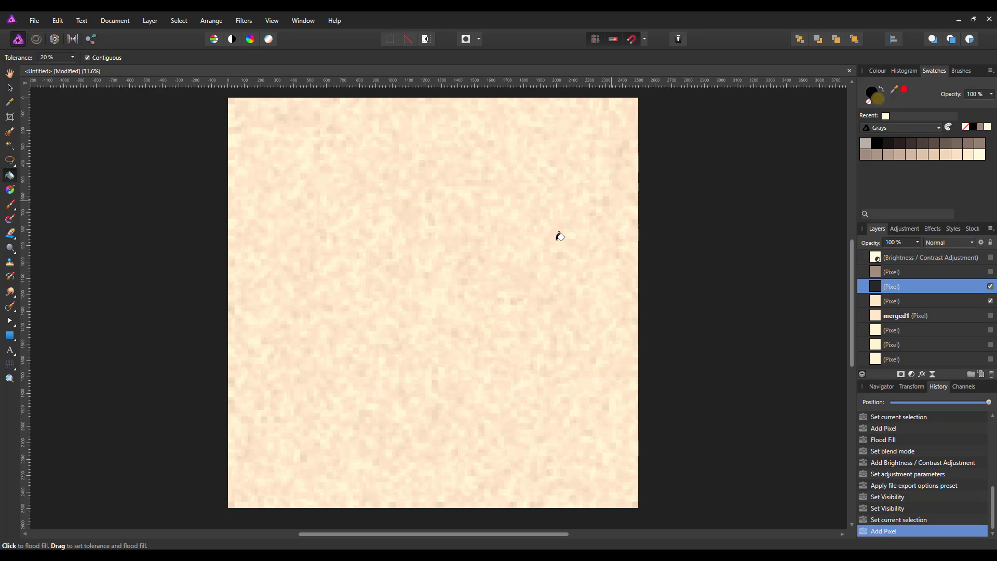
Flood-fill the empty layer with olive and set its blend mode to Colour Burn
{"action": "left_click", "coordinate": [516, 248]}
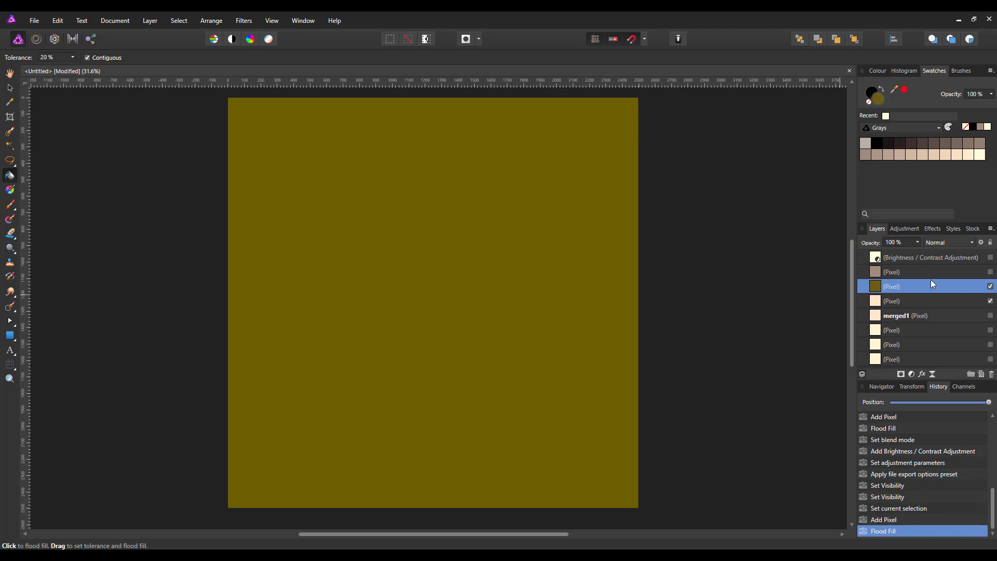
{"action": "left_click", "coordinate": [973, 243]}
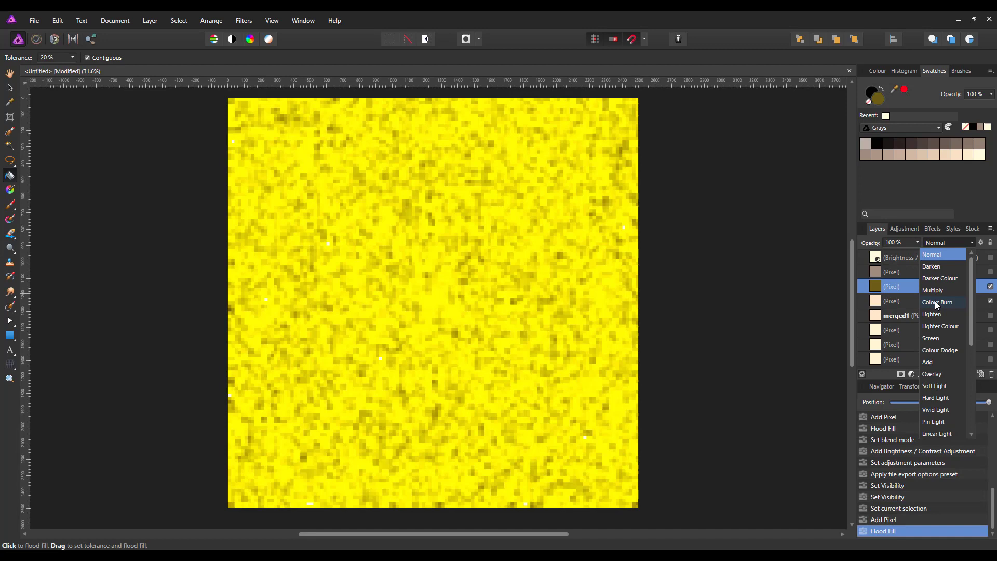
{"action": "left_click", "coordinate": [937, 303]}
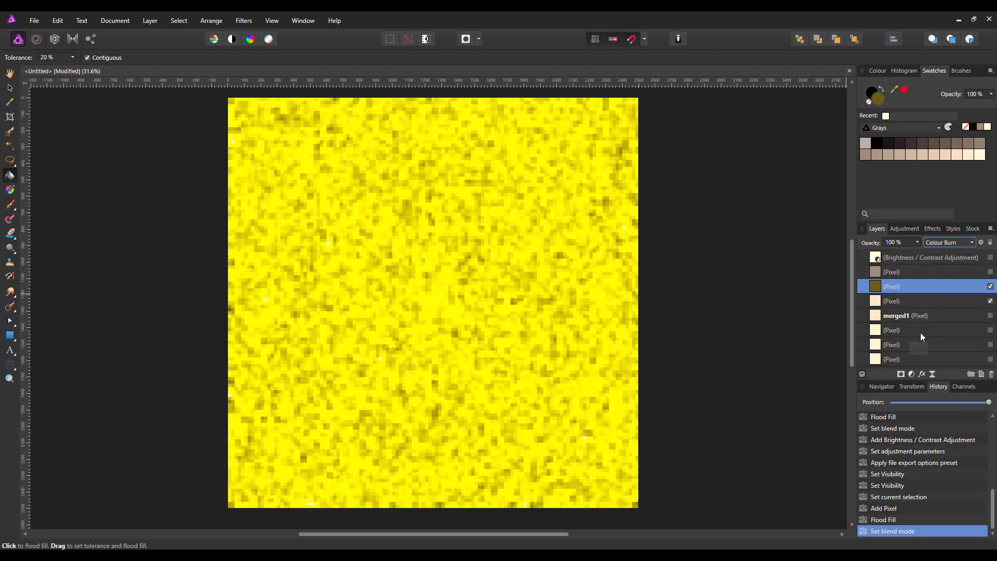
{"action": "left_click", "coordinate": [912, 374]}
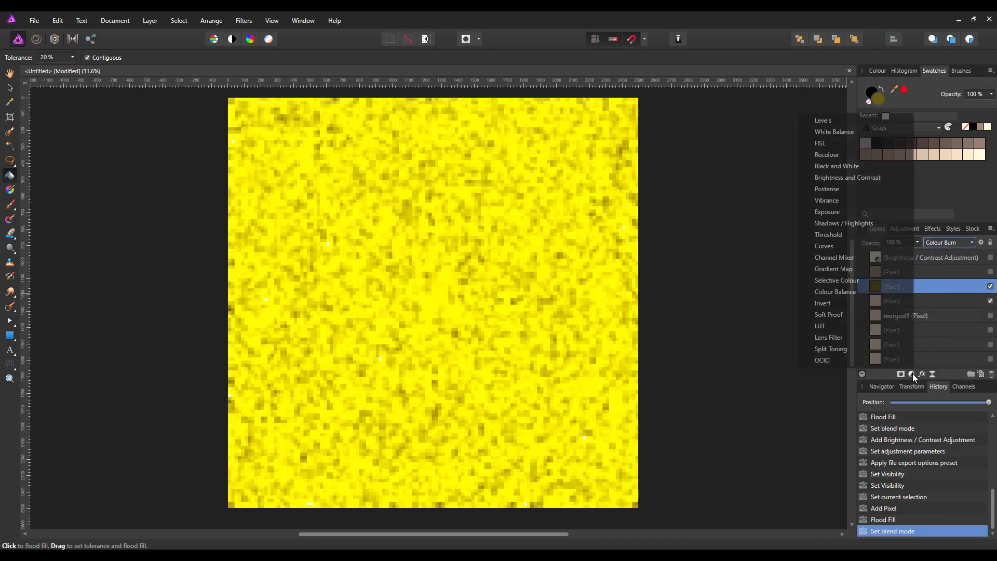
Add a Brightness/Contrast adjustment with brightness -50% and contrast 50%
{"action": "left_click", "coordinate": [829, 180]}
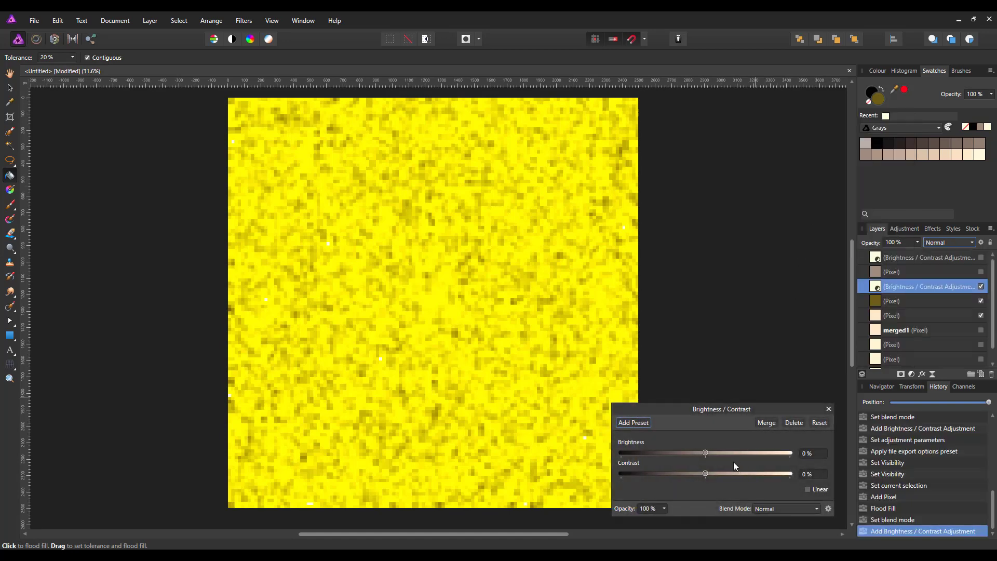
{"action": "left_click_drag", "start_coordinate": [706, 452], "coordinate": [729, 473]}
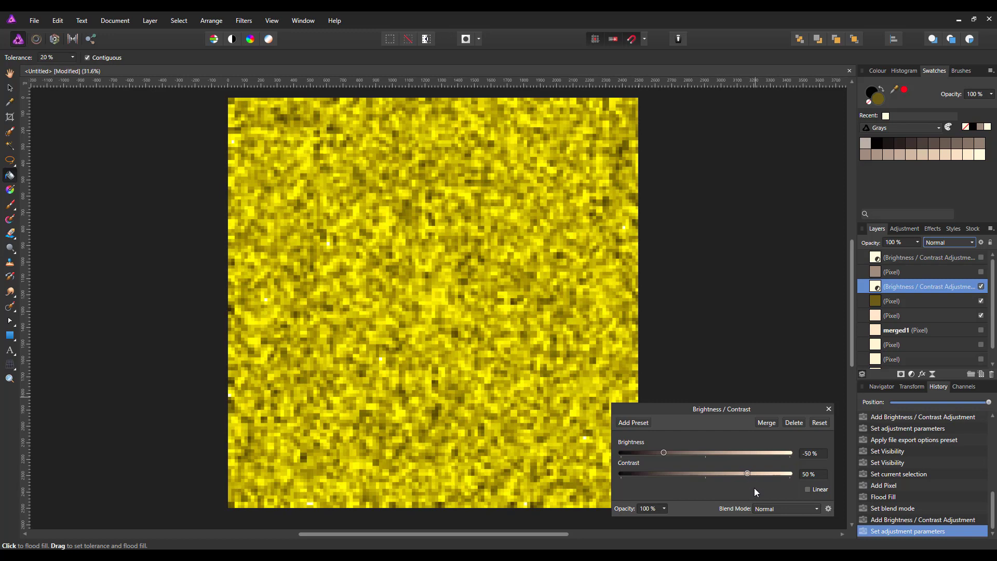
{"action": "left_click", "coordinate": [829, 409]}
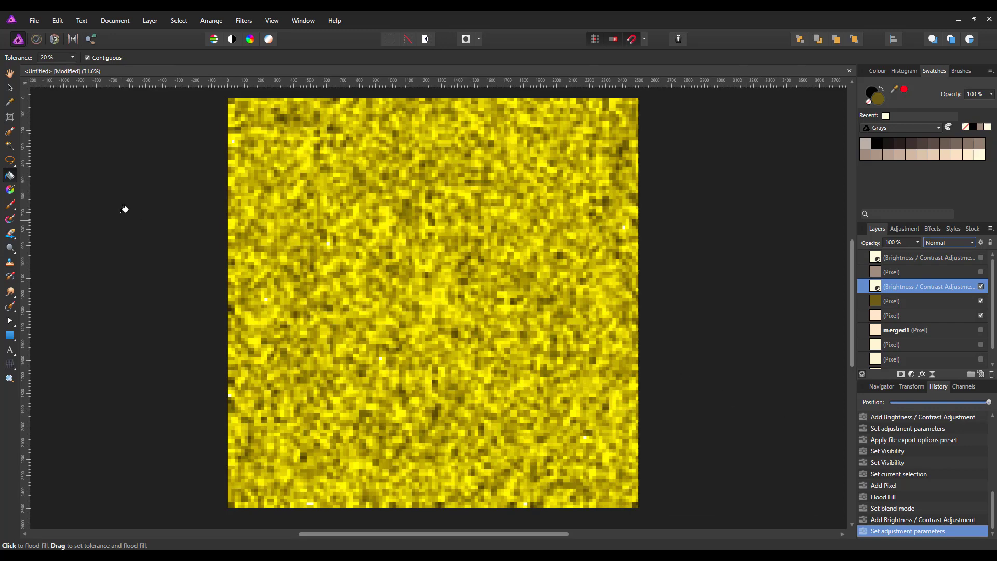
Export a 2500 px best-quality JPEG named Glitter-06 into the Glitter Project folder
{"action": "left_click", "coordinate": [36, 20]}
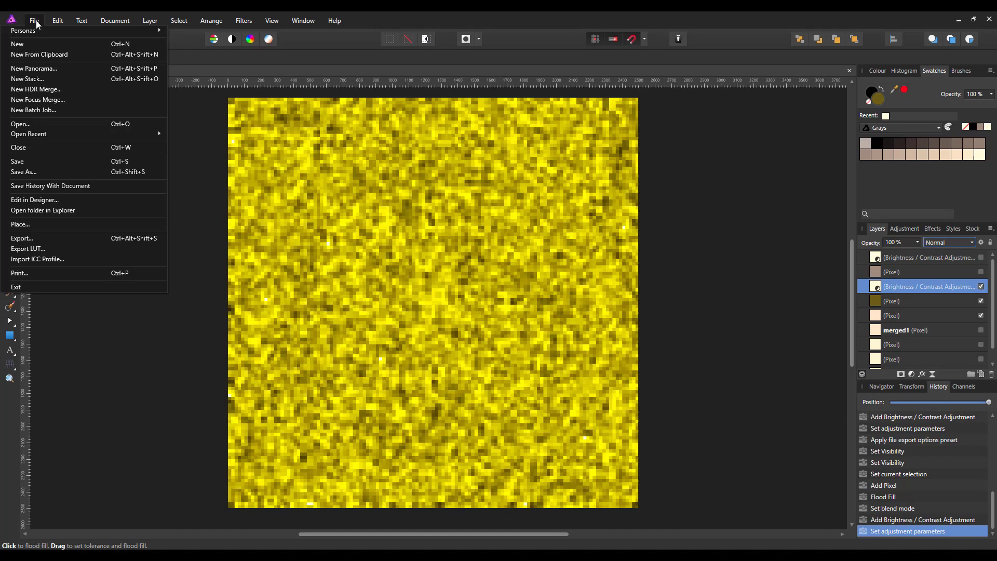
{"action": "left_click", "coordinate": [30, 239]}
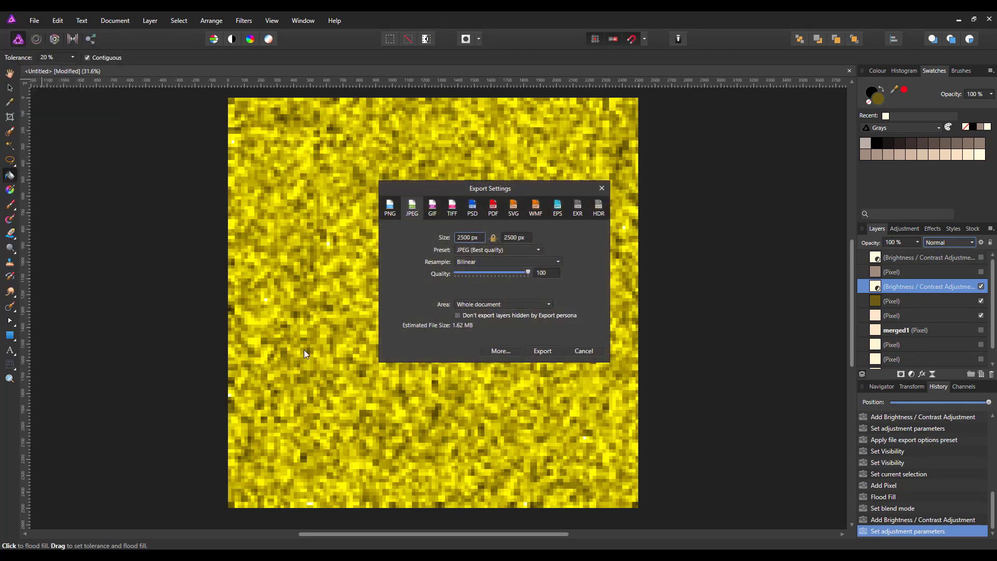
{"action": "left_click", "coordinate": [543, 350]}
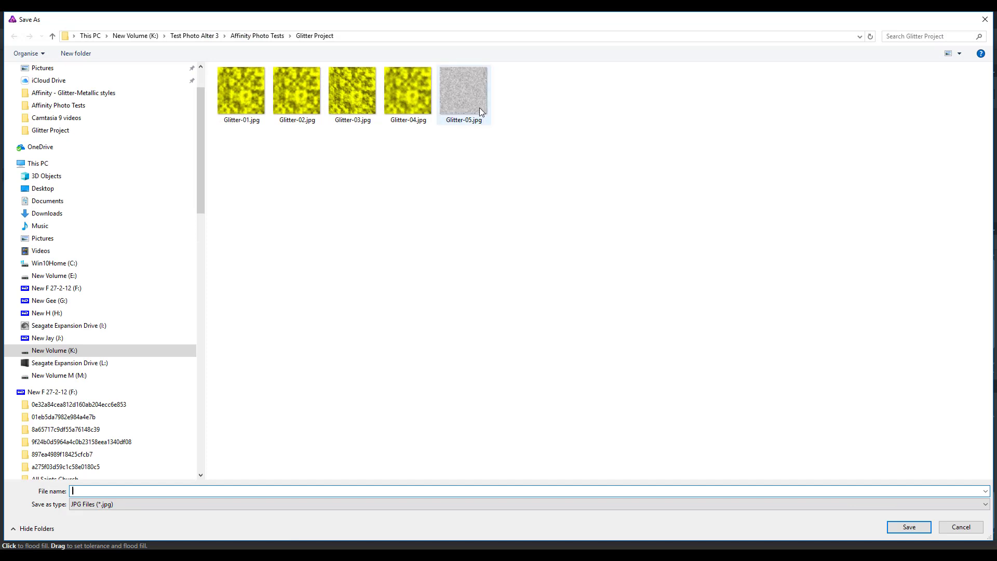
{"action": "left_click", "coordinate": [479, 108]}
{"action": "left_click", "coordinate": [96, 490]}
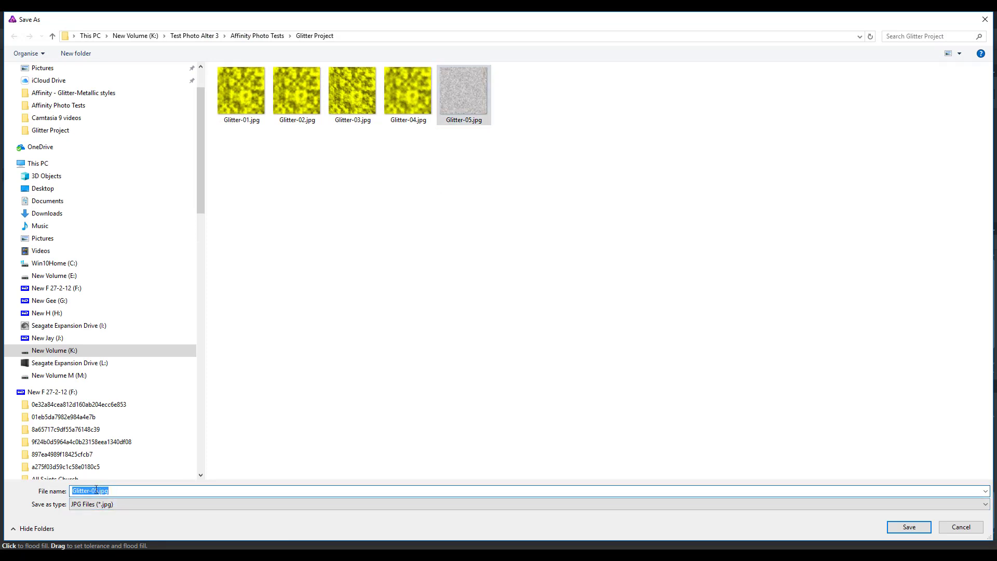
{"action": "left_click_drag", "start_coordinate": [94, 491], "coordinate": [109, 490]}
{"action": "type", "text": "6"}
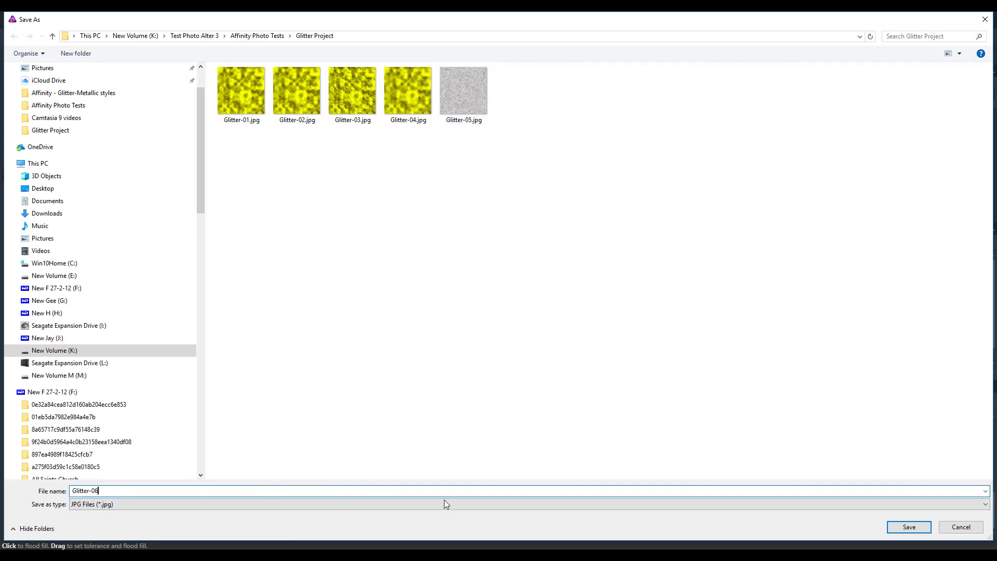
{"action": "left_click", "coordinate": [909, 527]}
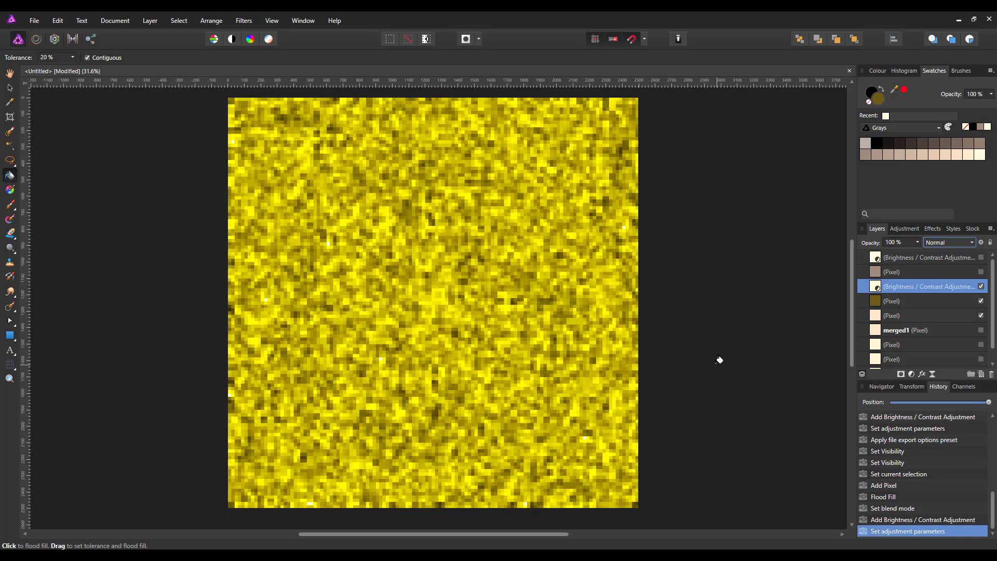
Hide both Pixel layers and the Brightness/Contrast layer, then select and show merged1
{"action": "left_click", "coordinate": [981, 315]}
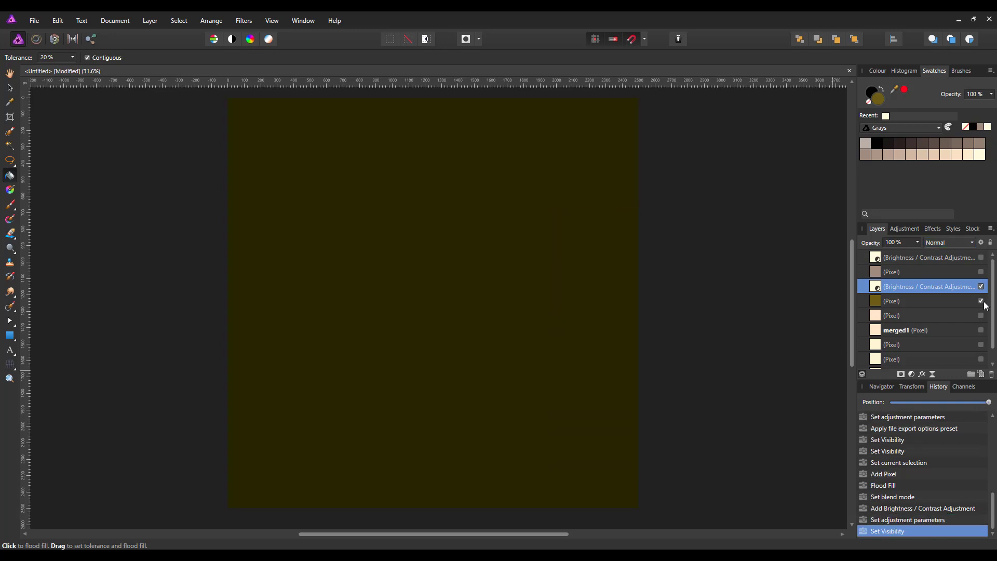
{"action": "left_click", "coordinate": [982, 301]}
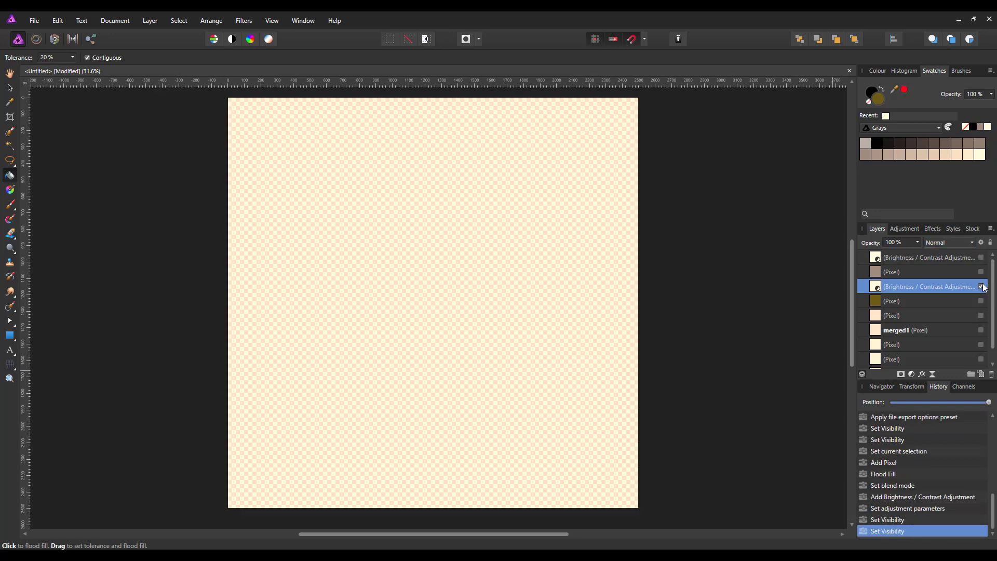
{"action": "left_click", "coordinate": [982, 287]}
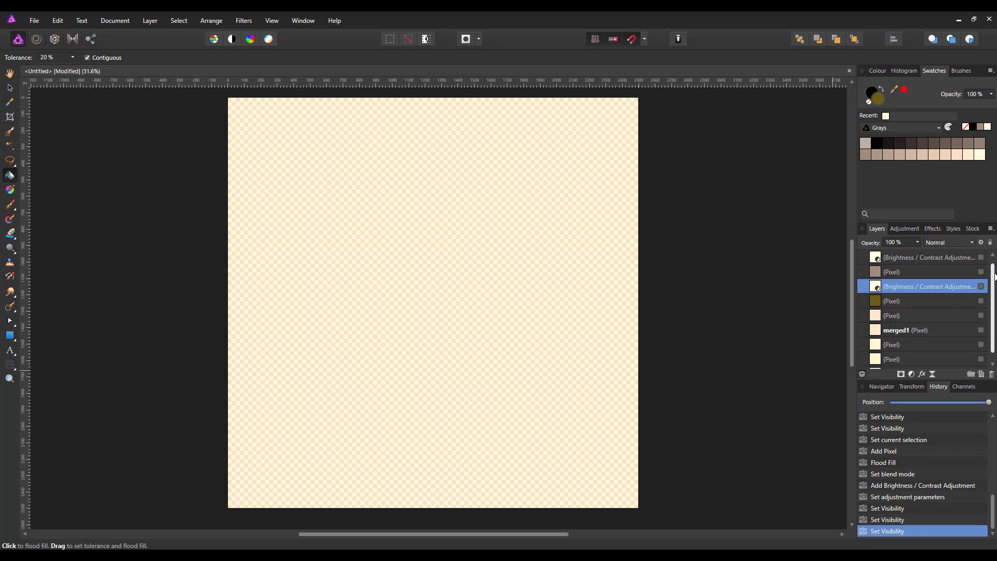
{"action": "scroll", "coordinate": [994, 276], "scroll_direction": "down", "scroll_amount": 1}
{"action": "scroll", "coordinate": [993, 274], "scroll_direction": "up", "scroll_amount": 1}
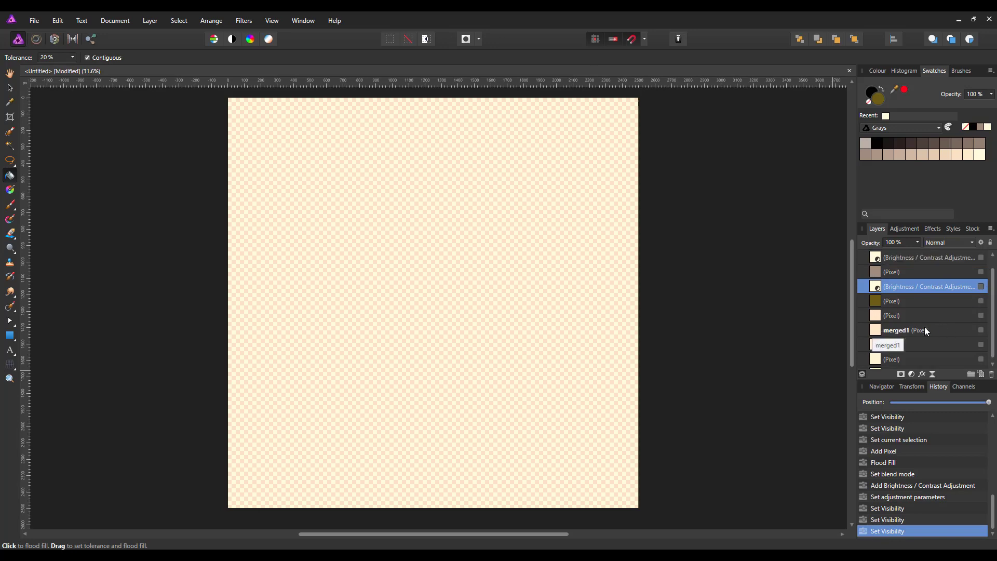
{"action": "left_click", "coordinate": [943, 328]}
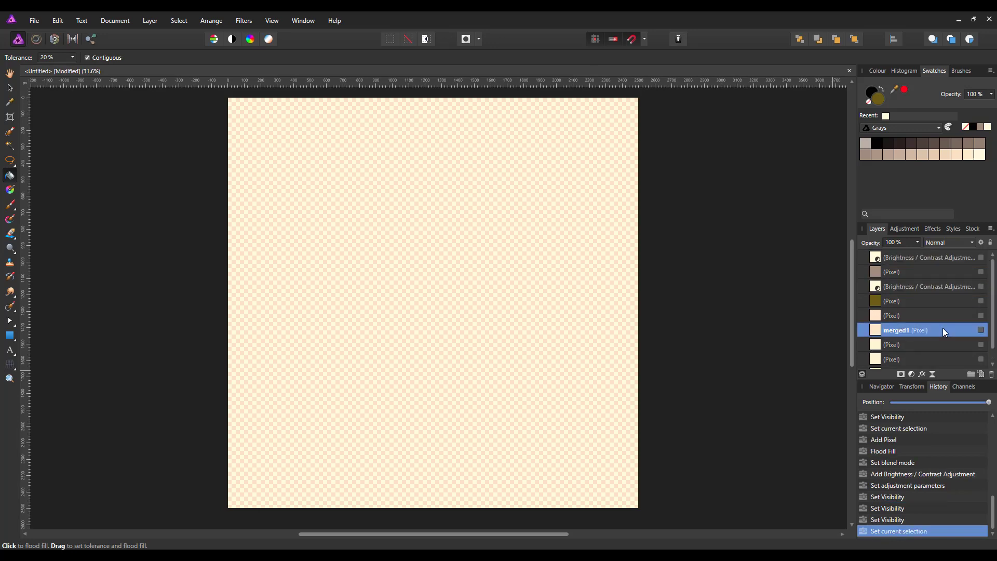
{"action": "left_click", "coordinate": [981, 331]}
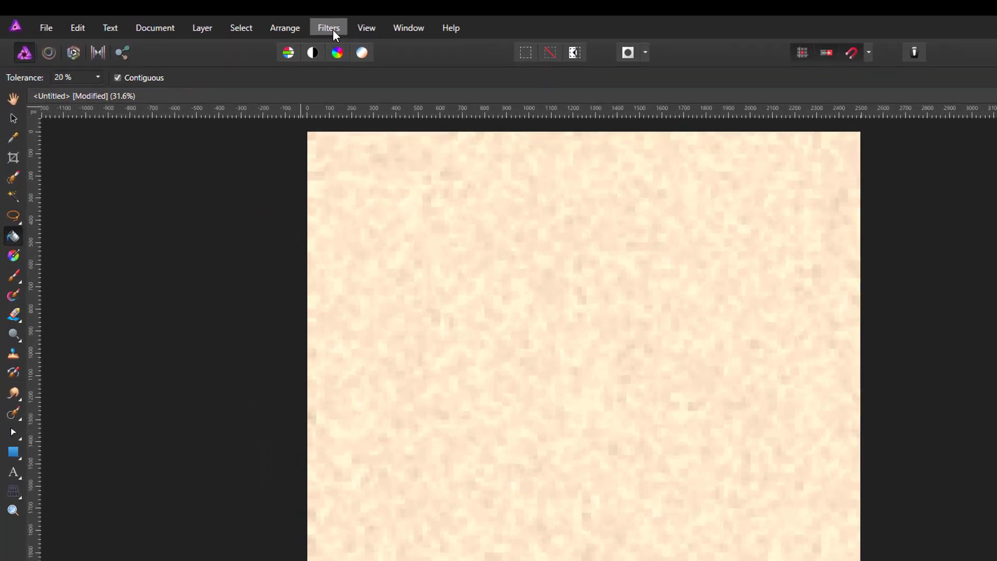
Apply Emboss to merged1 with 40 px radius, 500% amount and 180° rotation
{"action": "left_click", "coordinate": [333, 29]}
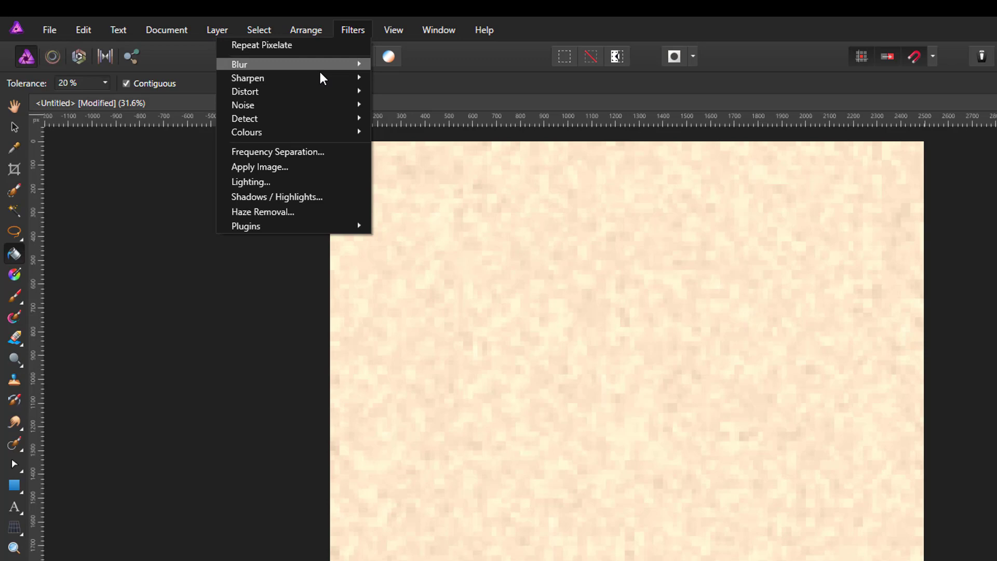
{"action": "mouse_move", "coordinate": [255, 132]}
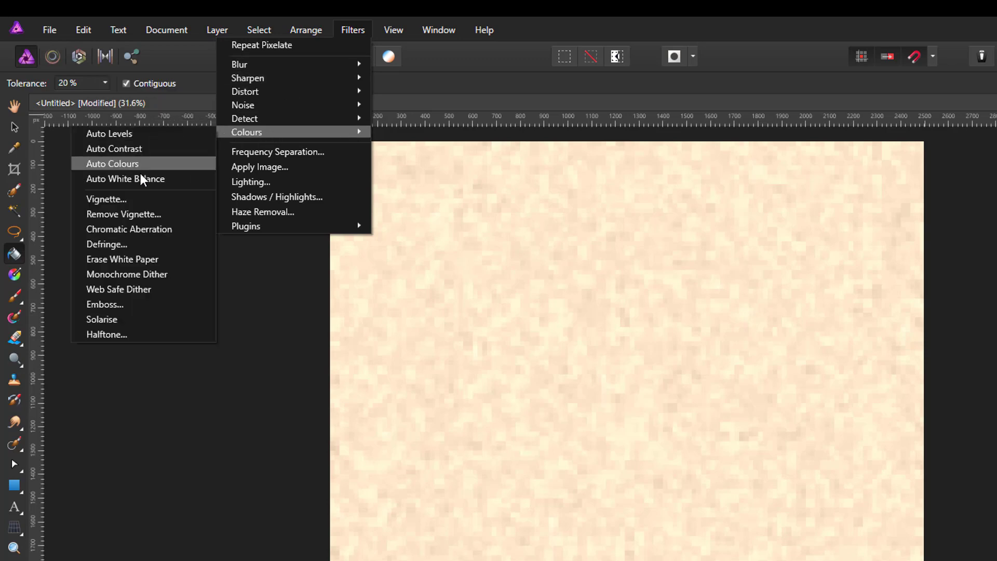
{"action": "left_click", "coordinate": [109, 307]}
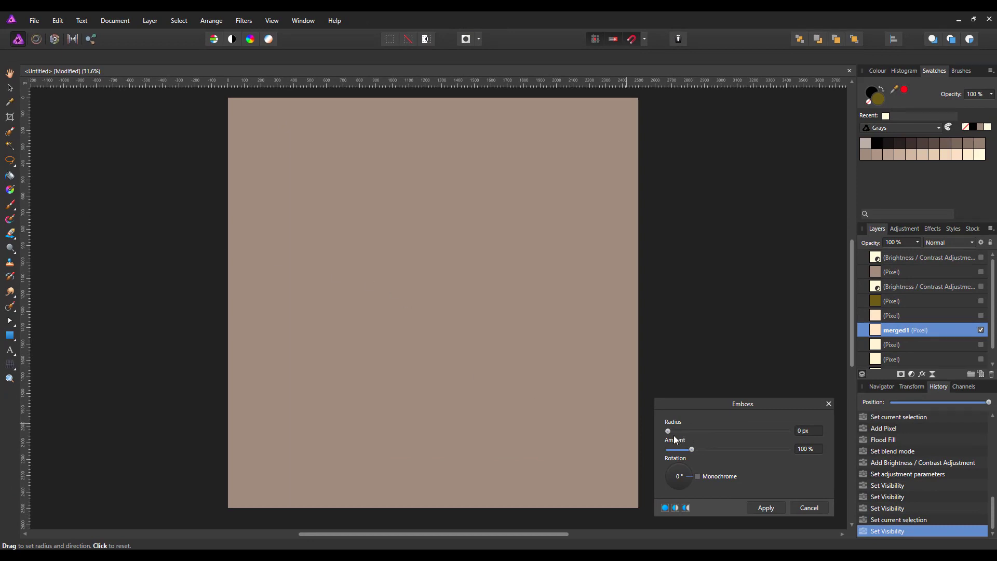
{"action": "left_click_drag", "start_coordinate": [668, 431], "coordinate": [703, 430]}
{"action": "left_click", "coordinate": [811, 431]}
{"action": "type", "text": "40"}
{"action": "left_click", "coordinate": [808, 449]}
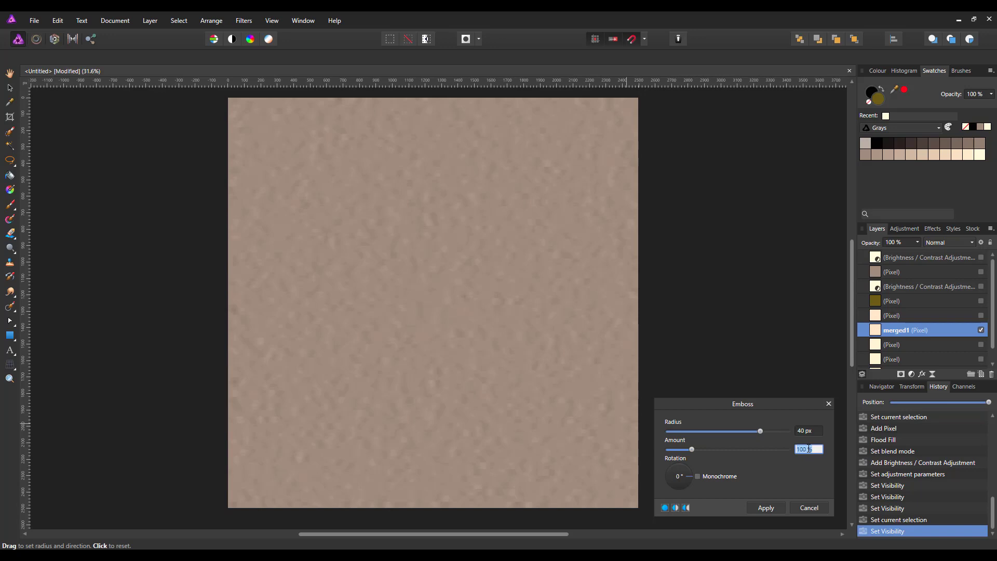
{"action": "type", "text": "500"}
{"action": "key", "text": "Return"}
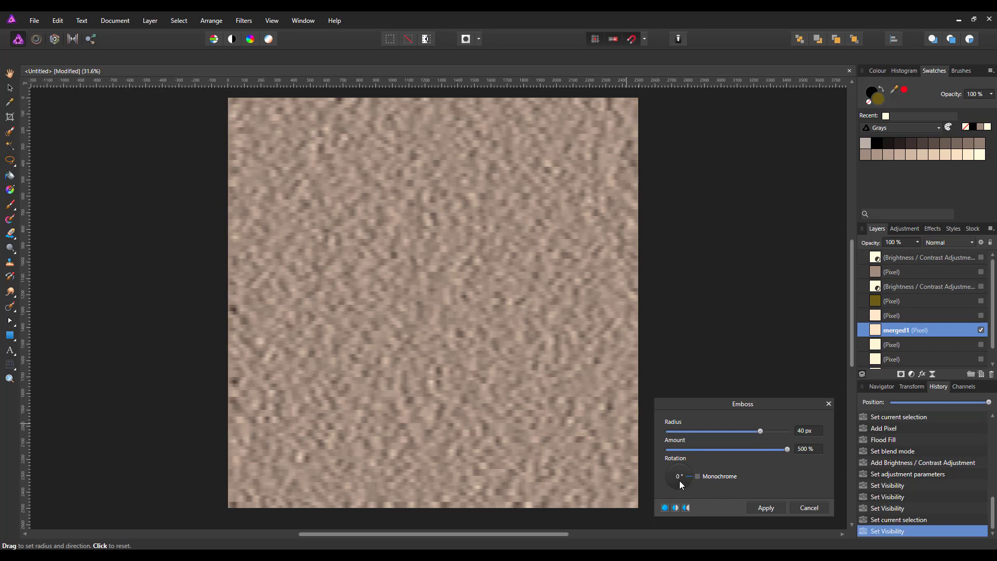
{"action": "mouse_move", "coordinate": [680, 482]}
{"action": "left_mouse_down"}
{"action": "mouse_move", "coordinate": [691, 476]}
{"action": "mouse_move", "coordinate": [678, 464]}
{"action": "mouse_move", "coordinate": [671, 478]}
{"action": "left_mouse_up"}
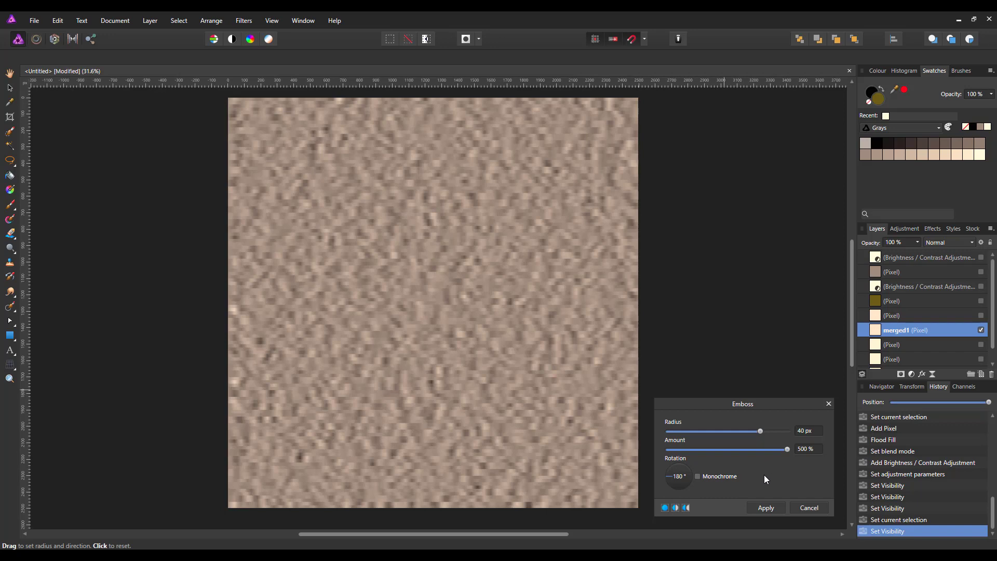
{"action": "left_click", "coordinate": [765, 508]}
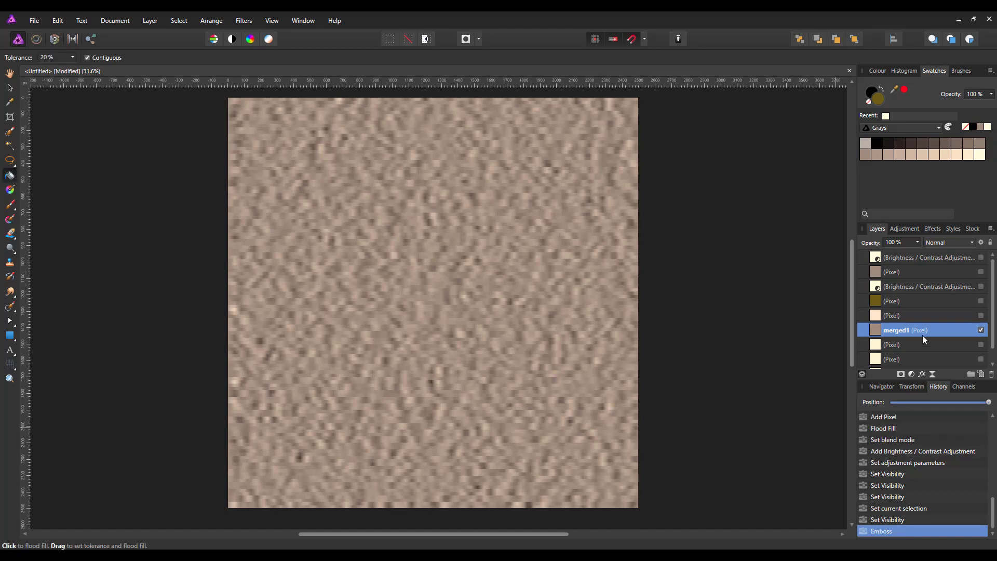
Set merged1 opacity to 40%, then show and select the pale Pixel layer above it
{"action": "left_click_drag", "start_coordinate": [918, 241], "coordinate": [891, 253]}
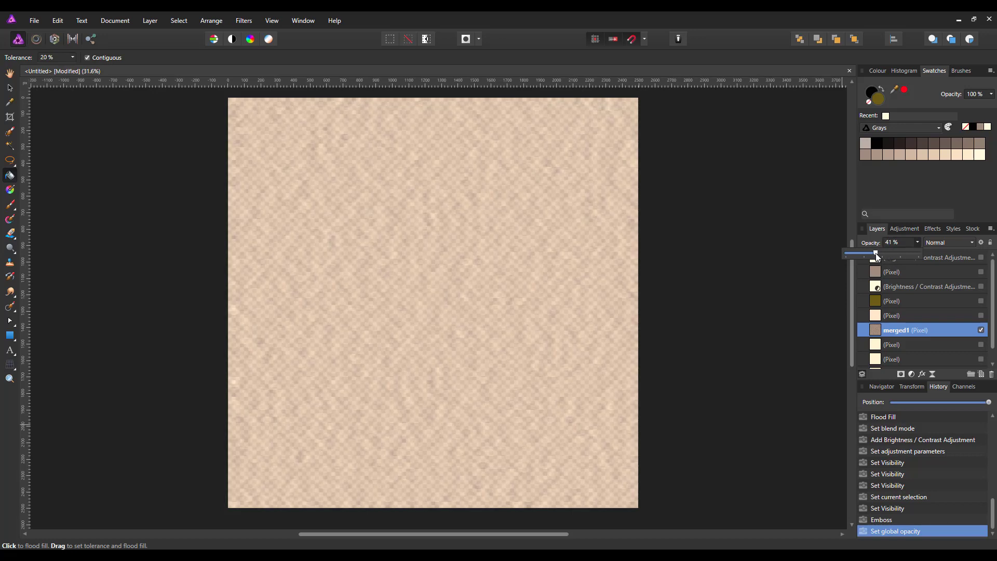
{"action": "left_click_drag", "start_coordinate": [878, 256], "coordinate": [874, 255]}
{"action": "left_click", "coordinate": [980, 316]}
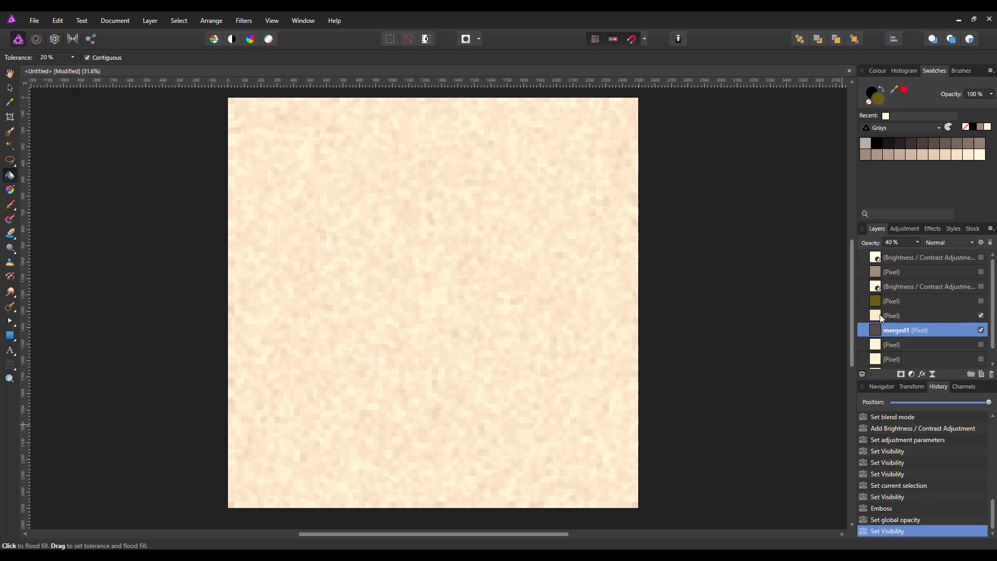
{"action": "left_click", "coordinate": [930, 316]}
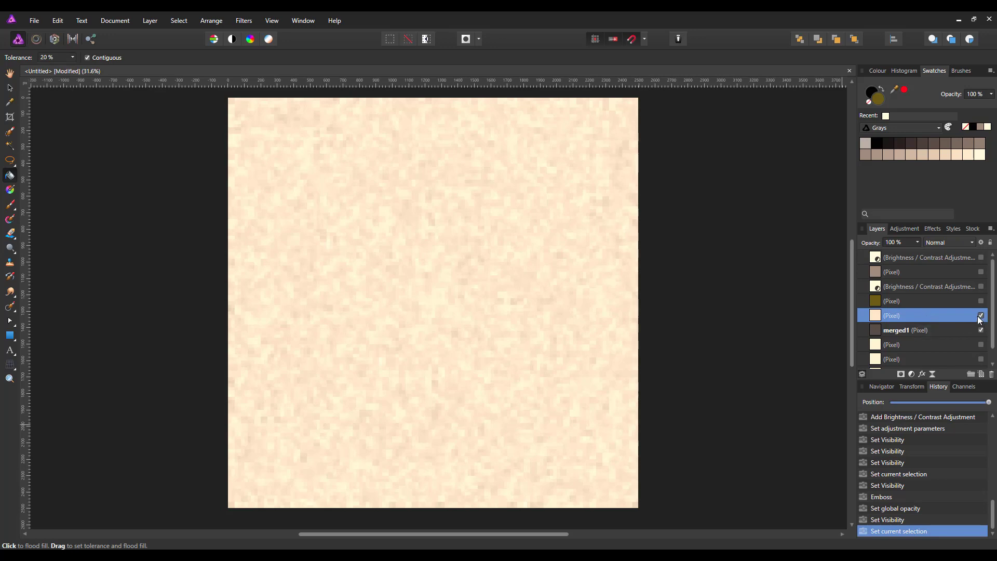
Blend the pale layer in Overlay and re-show the olive layer and Brightness/Contrast adjustment
{"action": "left_click", "coordinate": [973, 242]}
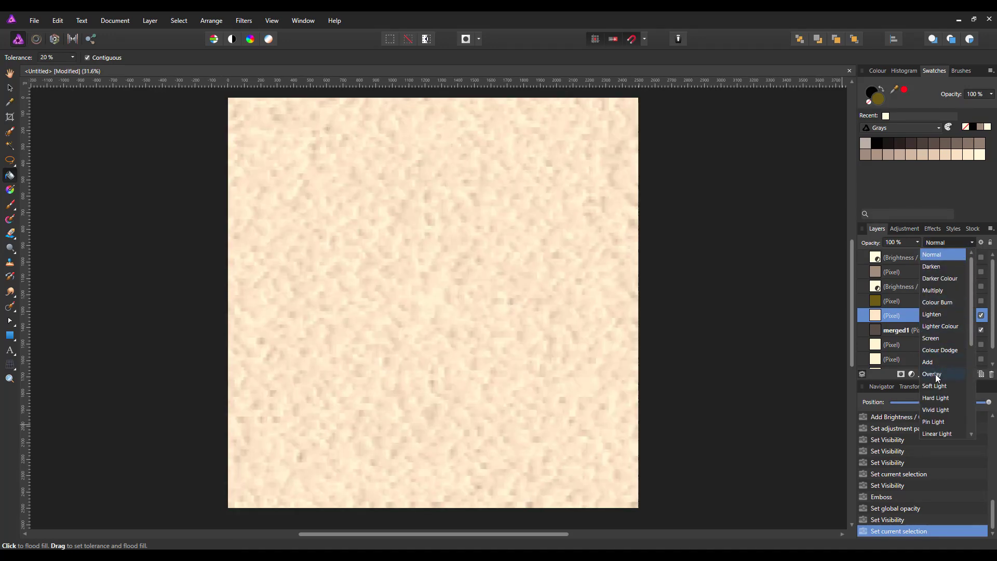
{"action": "left_click", "coordinate": [937, 375]}
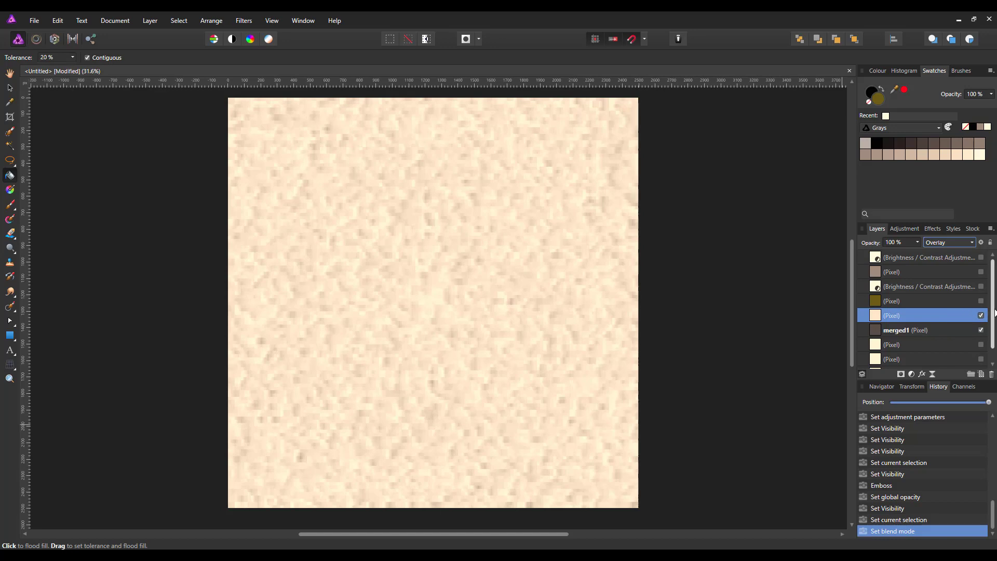
{"action": "left_click", "coordinate": [981, 301]}
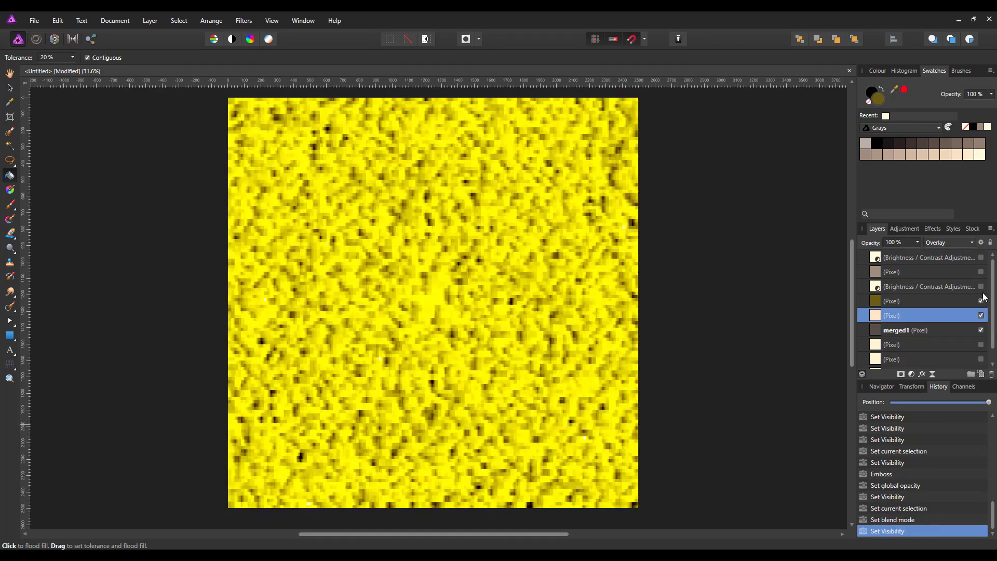
{"action": "left_click", "coordinate": [982, 286]}
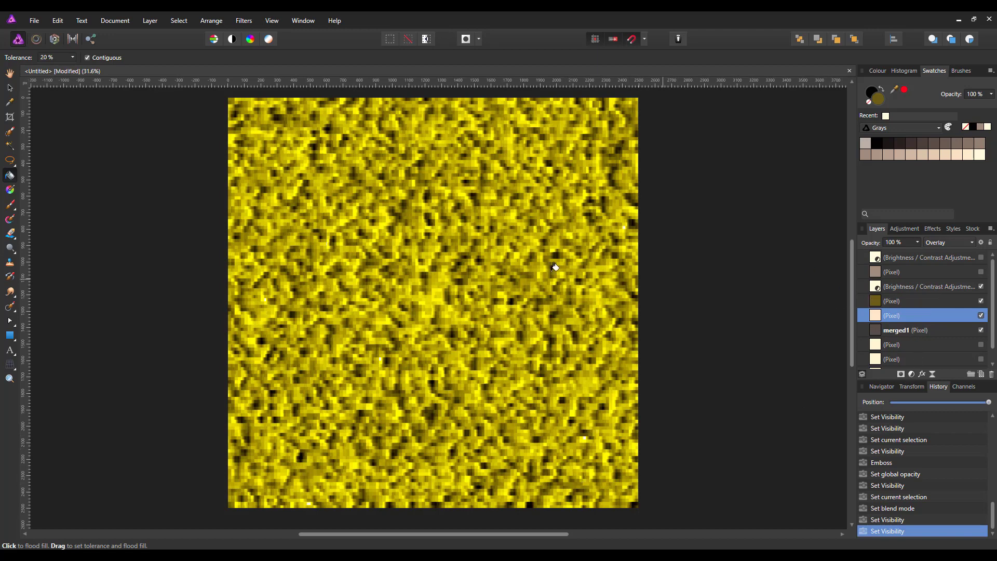
Export the embossed gold texture as Glitter-07.jpg into the Glitter Project folder
{"action": "left_click", "coordinate": [32, 21]}
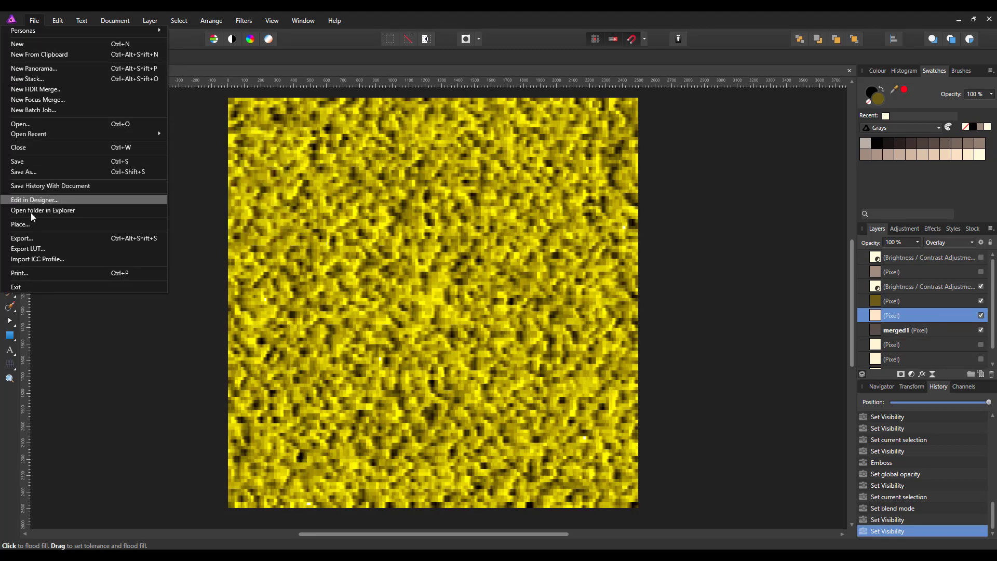
{"action": "left_click", "coordinate": [31, 238]}
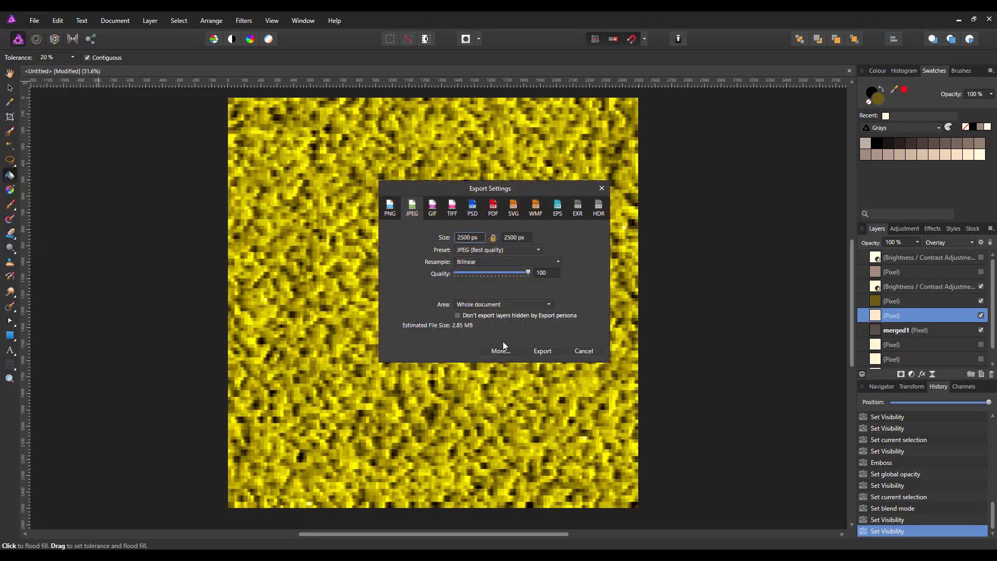
{"action": "left_click", "coordinate": [544, 351]}
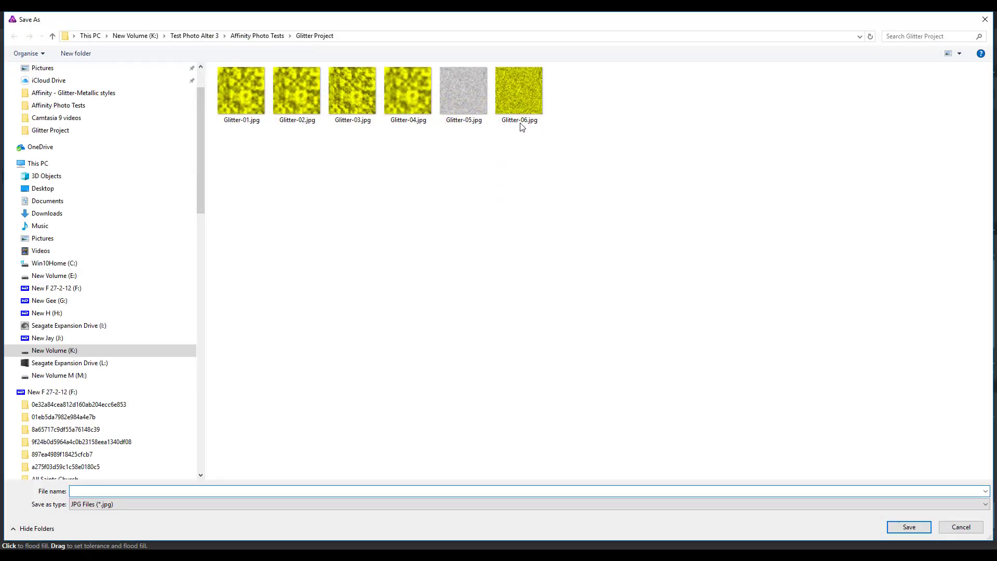
{"action": "left_click", "coordinate": [523, 109]}
{"action": "double_click", "coordinate": [94, 491]}
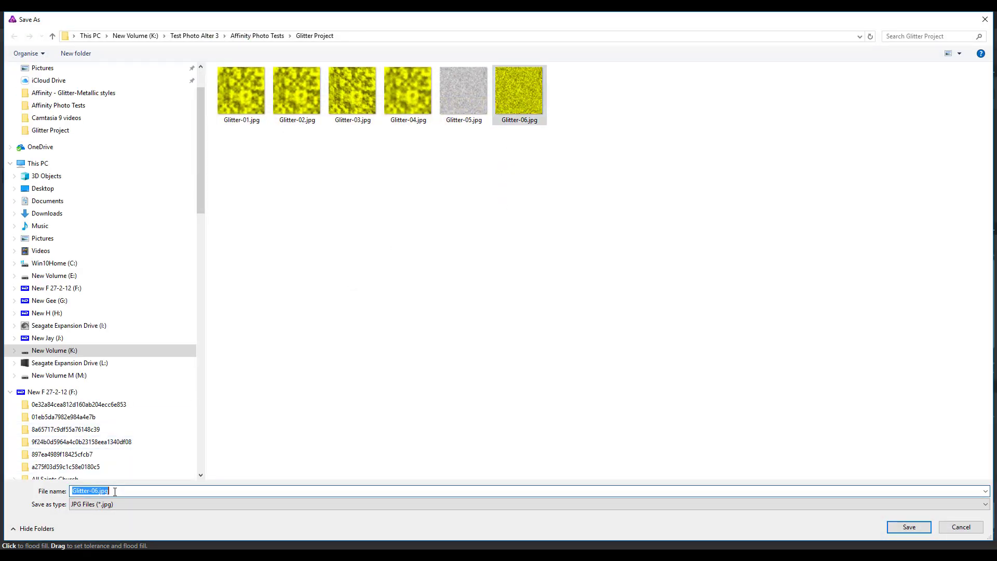
{"action": "left_click_drag", "start_coordinate": [94, 490], "coordinate": [109, 496]}
{"action": "type", "text": "7"}
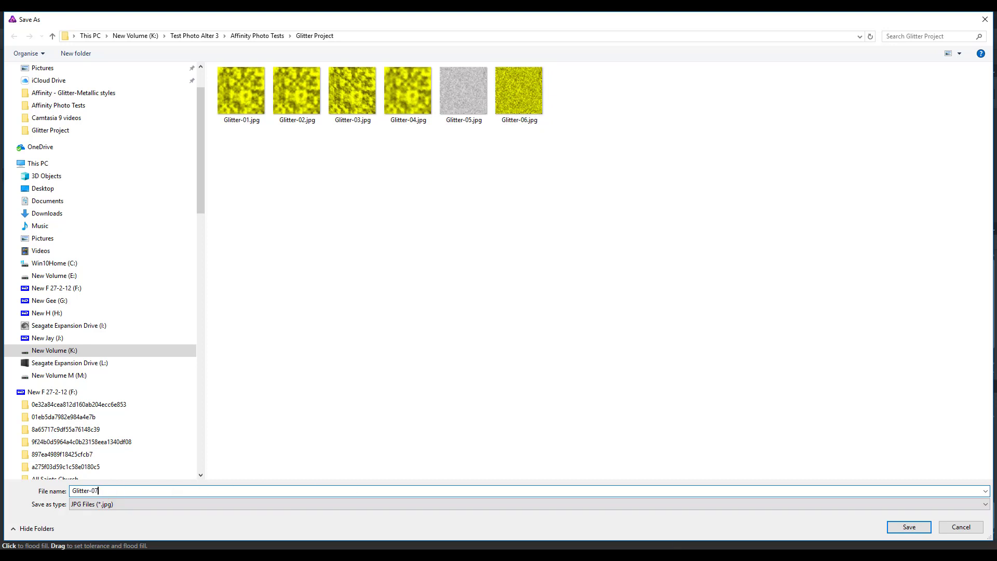
{"action": "left_click", "coordinate": [909, 528]}
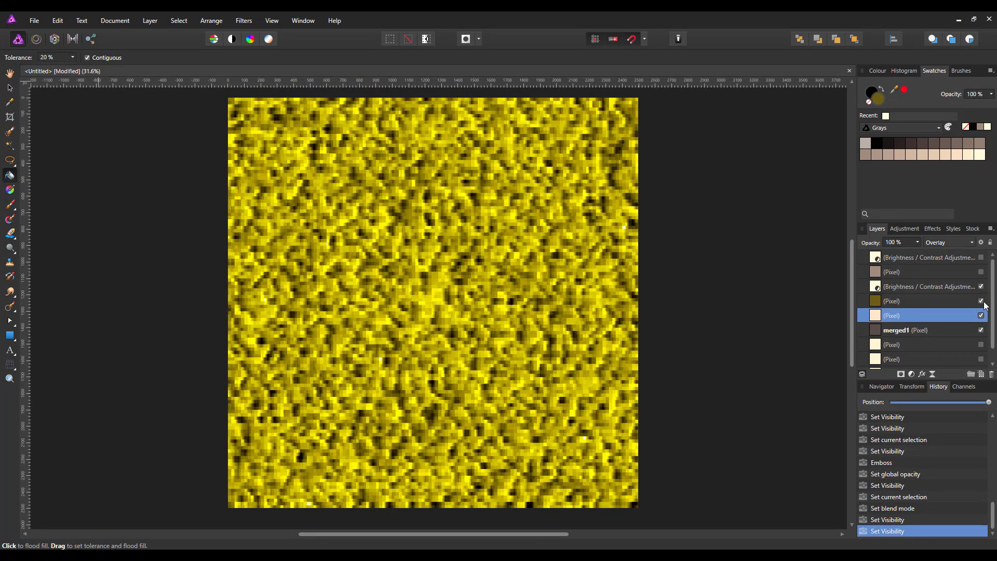
Hide the olive layer and upper Brightness/Contrast; show the upper Pixel layer and top Brightness/Contrast
{"action": "left_click", "coordinate": [982, 301]}
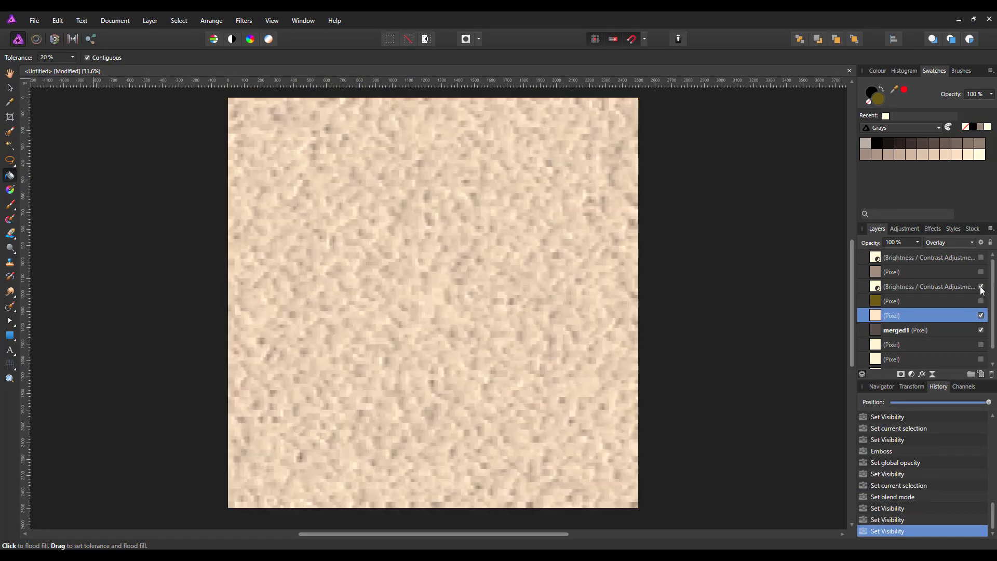
{"action": "left_click", "coordinate": [982, 288]}
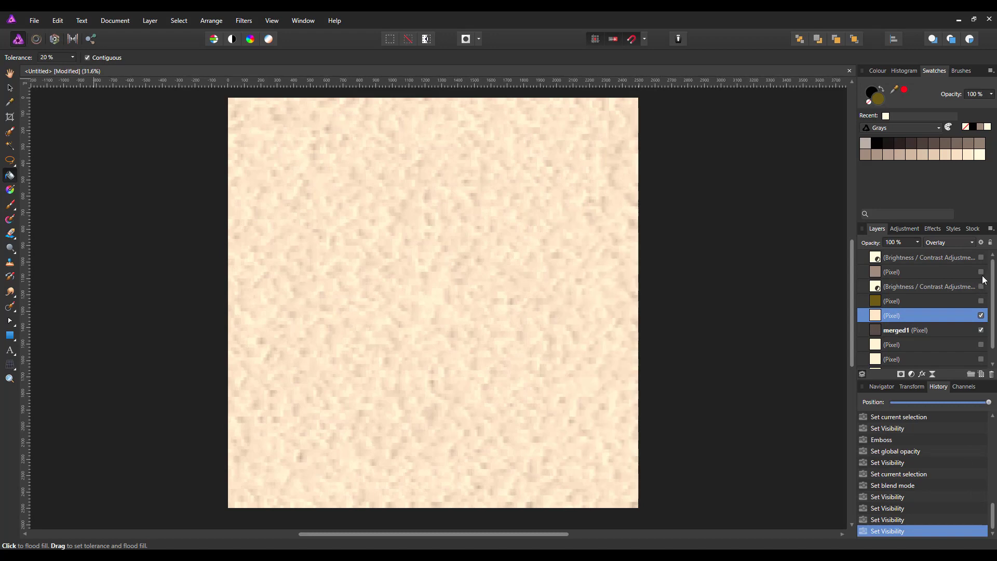
{"action": "left_click", "coordinate": [981, 272]}
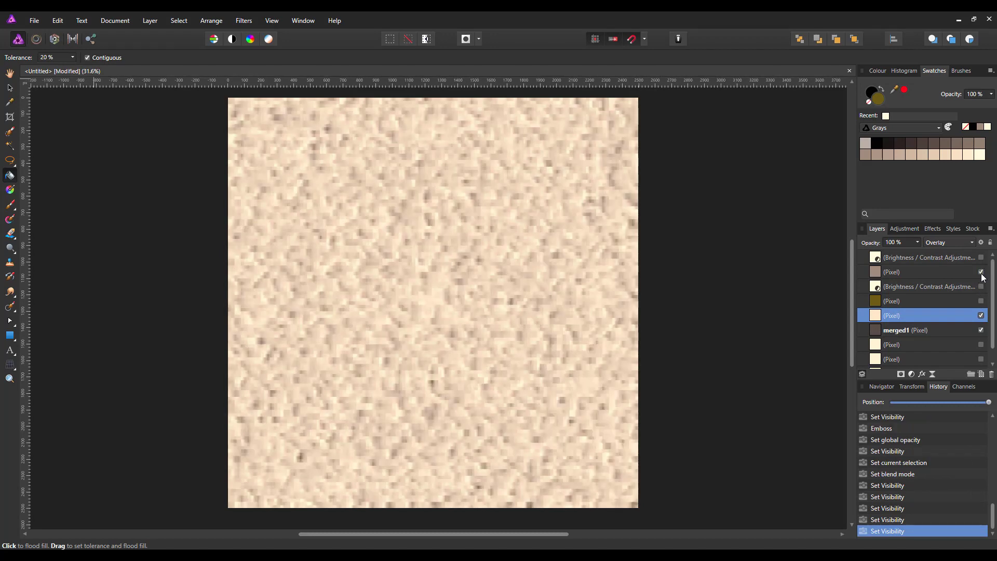
{"action": "left_click", "coordinate": [982, 258]}
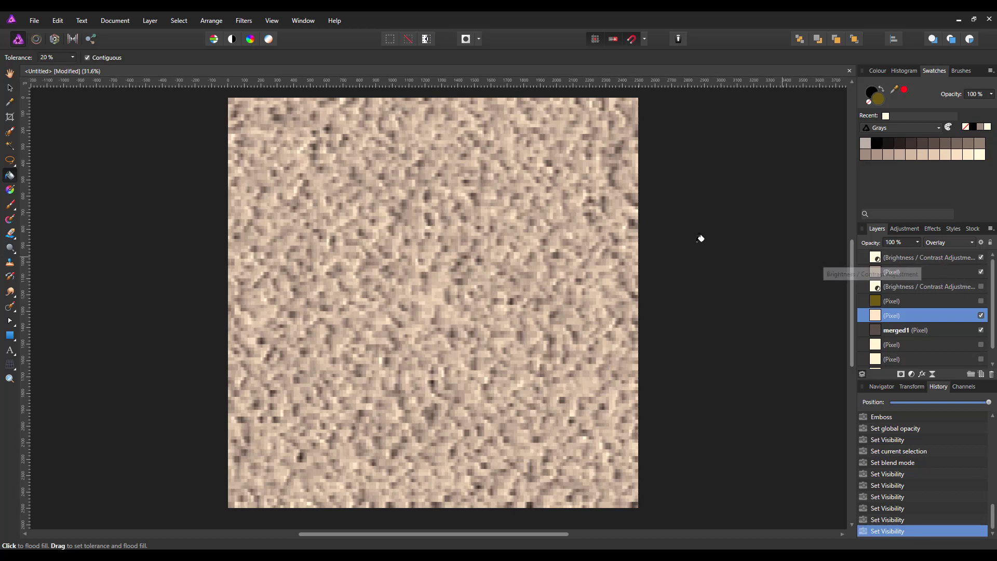
Export the silver texture as JPEG Glitter-08 into the Glitter Project folder
{"action": "left_click", "coordinate": [31, 22]}
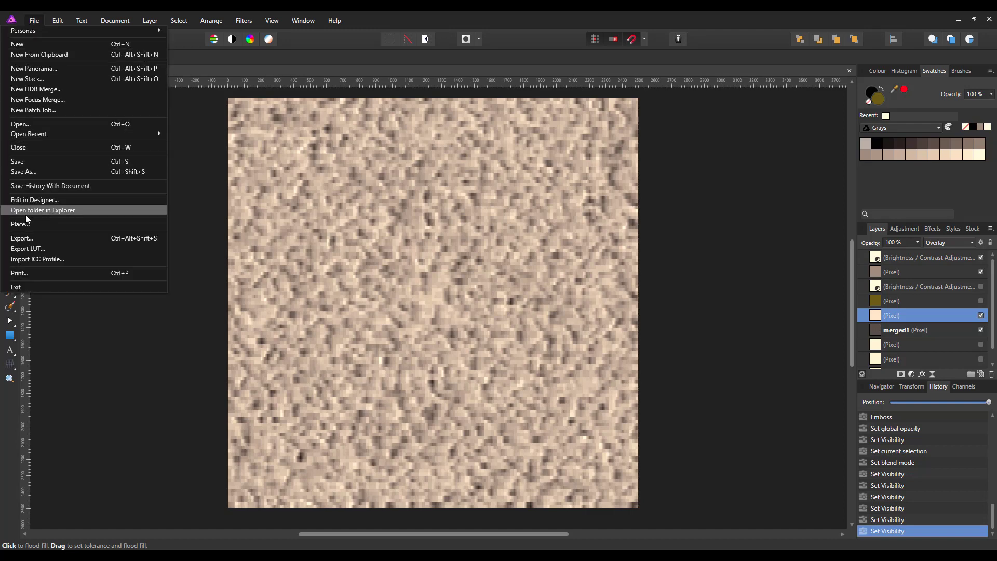
{"action": "left_click", "coordinate": [23, 238]}
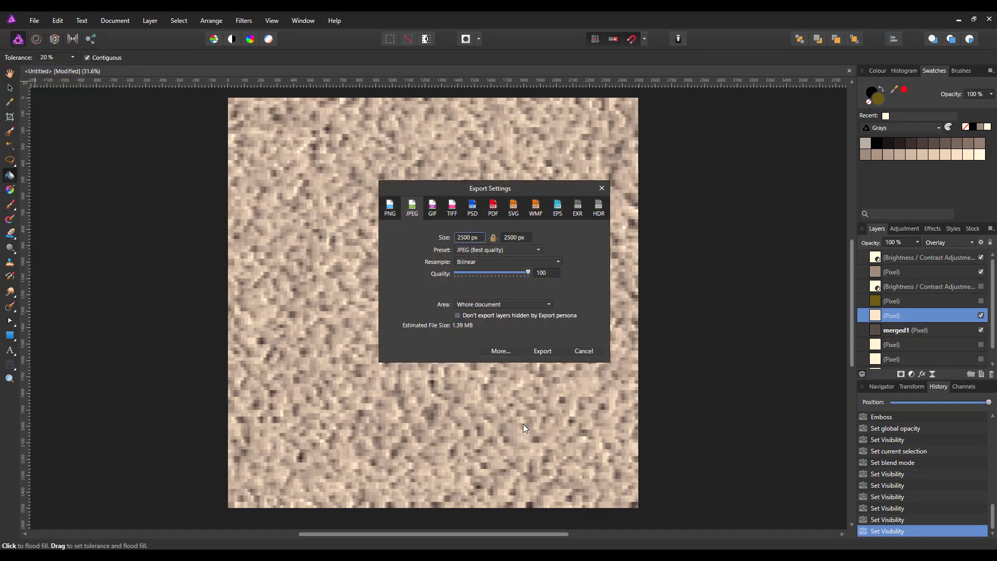
{"action": "left_click", "coordinate": [553, 351]}
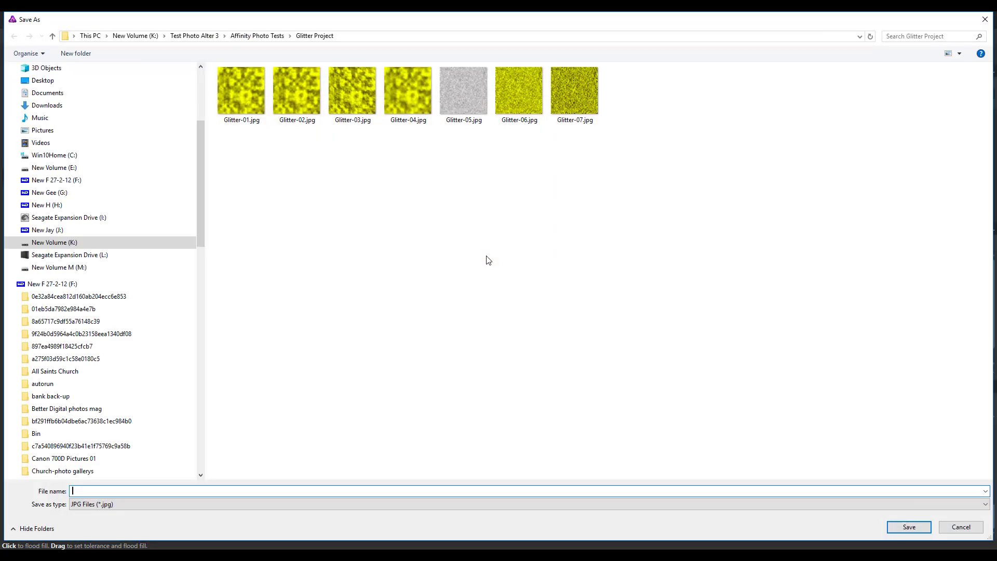
{"action": "left_click", "coordinate": [582, 106]}
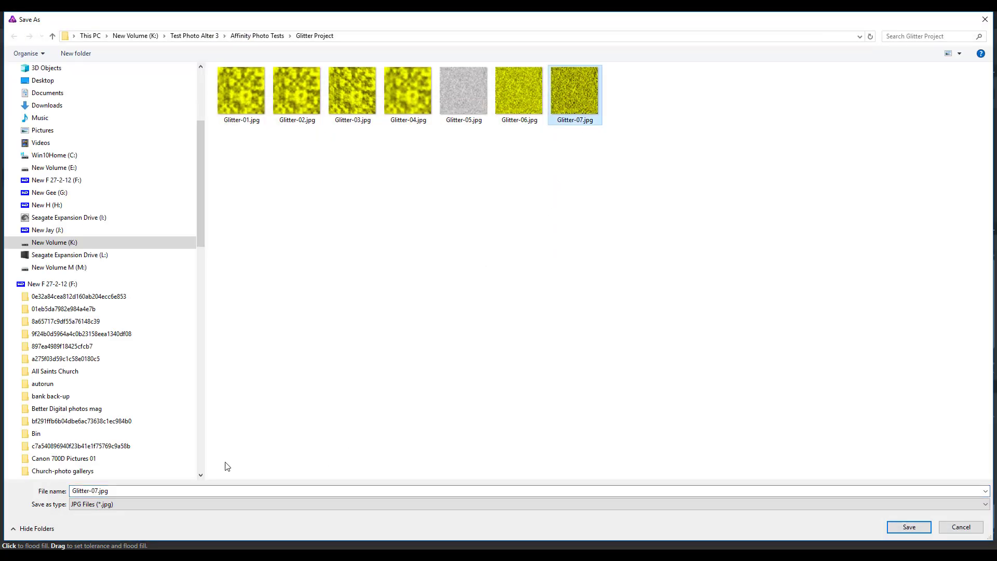
{"action": "double_click", "coordinate": [91, 491]}
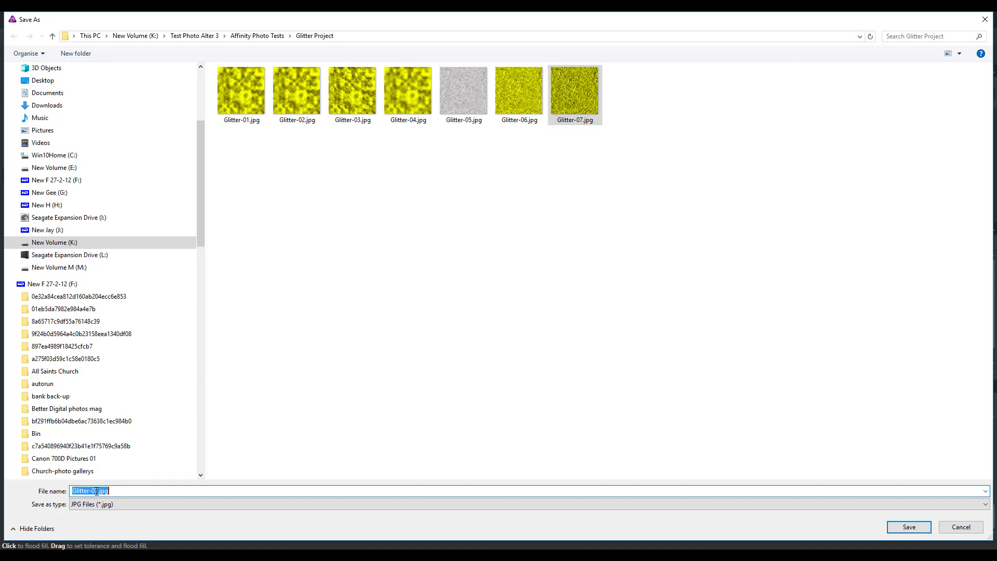
{"action": "left_click_drag", "start_coordinate": [94, 491], "coordinate": [111, 492]}
{"action": "type", "text": "8"}
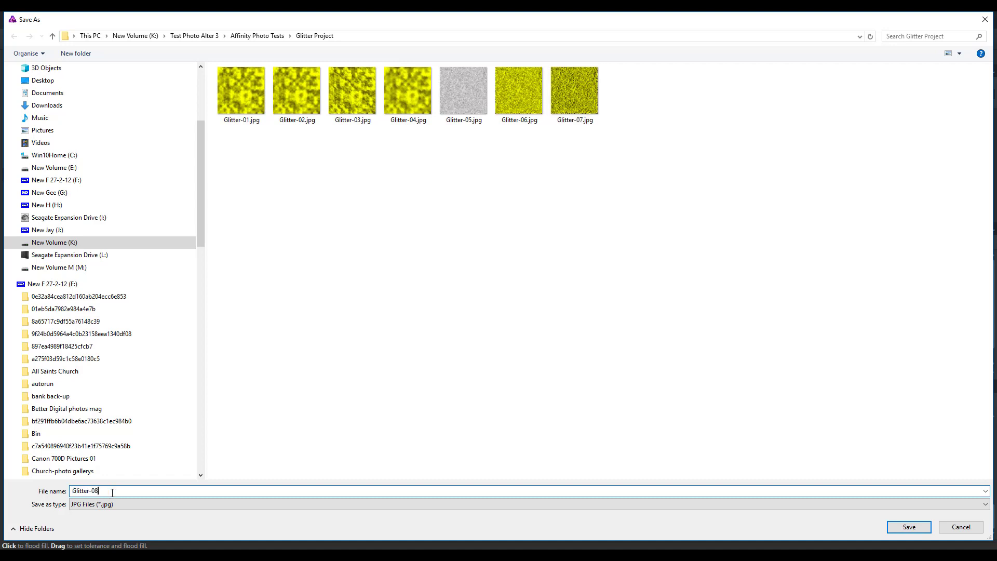
{"action": "left_click", "coordinate": [909, 527]}
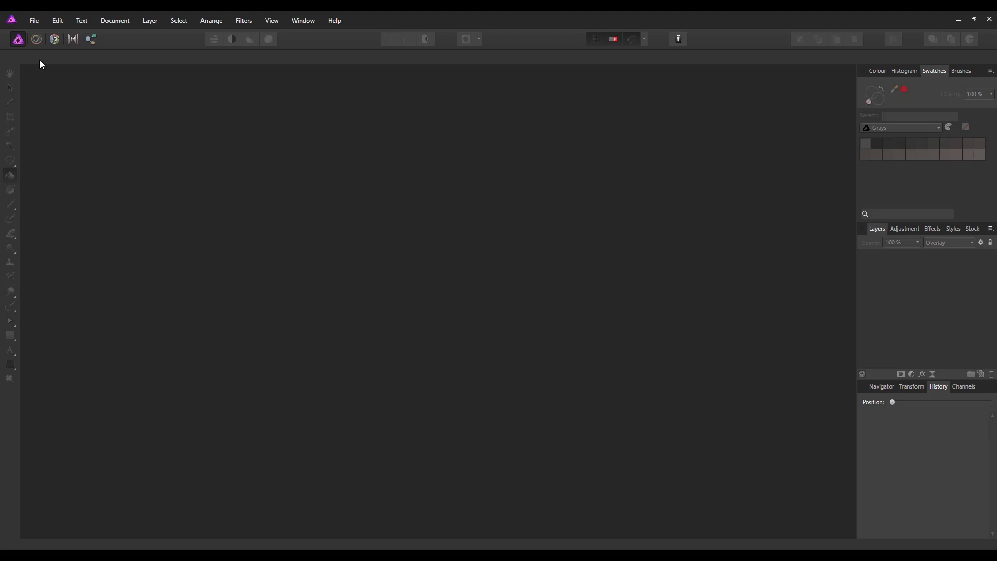
Create a blank 2500 × 2500 px document with Transparent Background ticked
{"action": "left_click", "coordinate": [33, 20]}
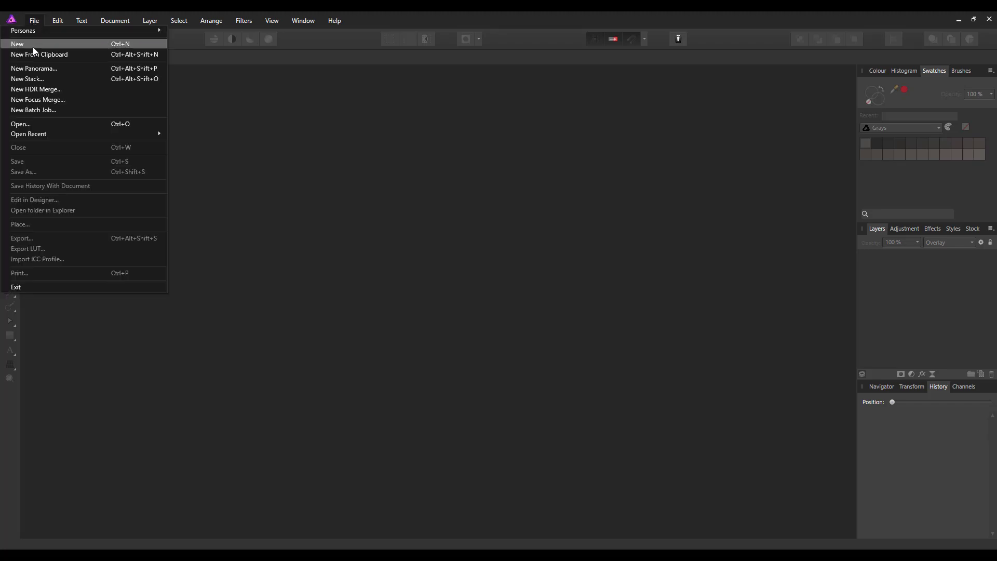
{"action": "left_click", "coordinate": [33, 44]}
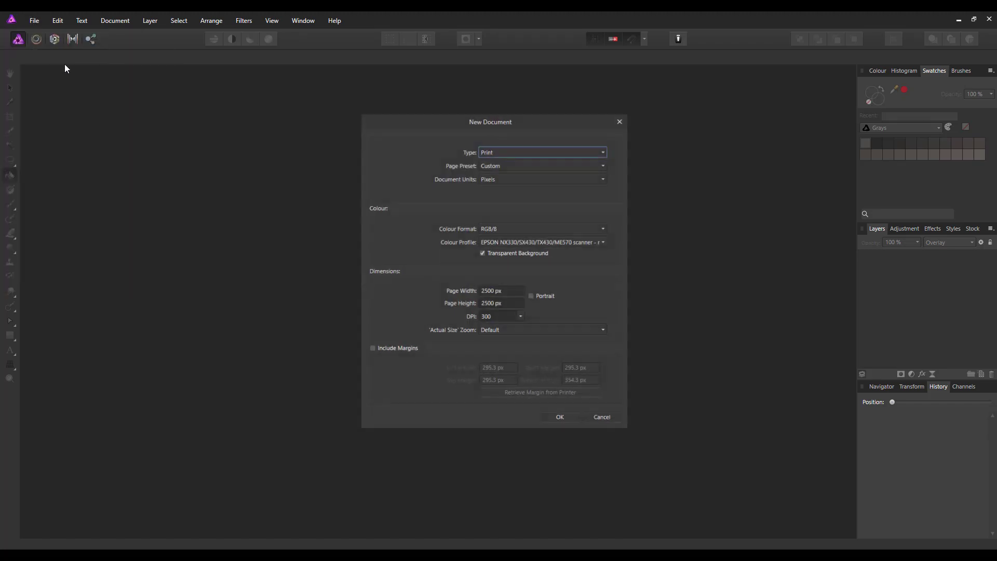
{"action": "left_click", "coordinate": [561, 418]}
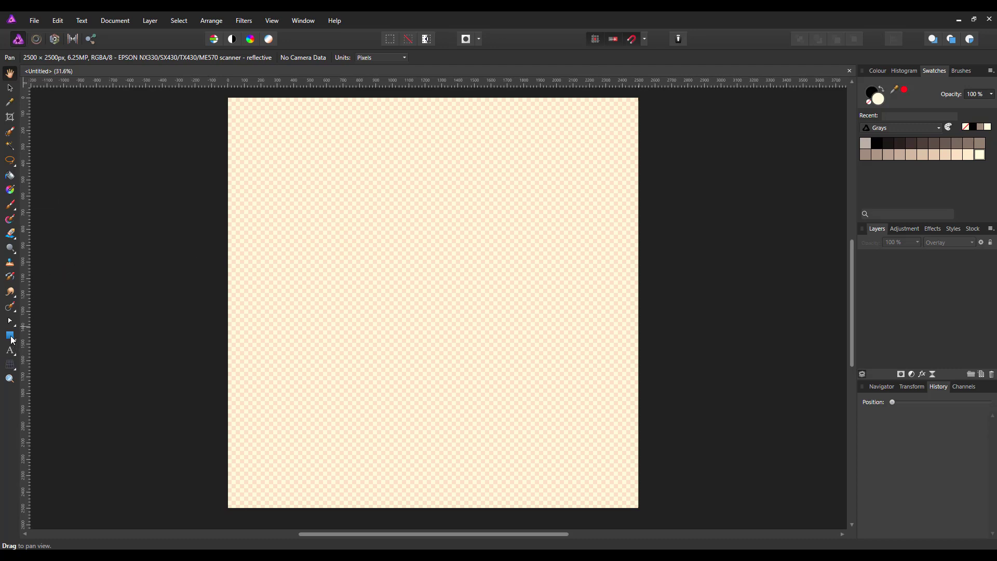
Draw a rectangle filled with olive RGB 67, 65, 0 covering the entire 2500 px page
{"action": "left_click", "coordinate": [10, 335]}
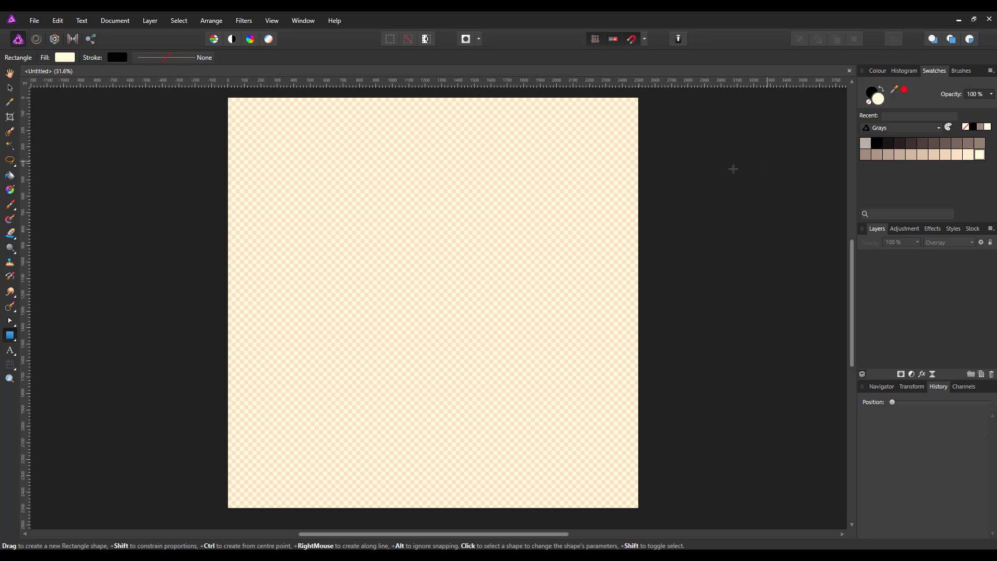
{"action": "left_click", "coordinate": [67, 58]}
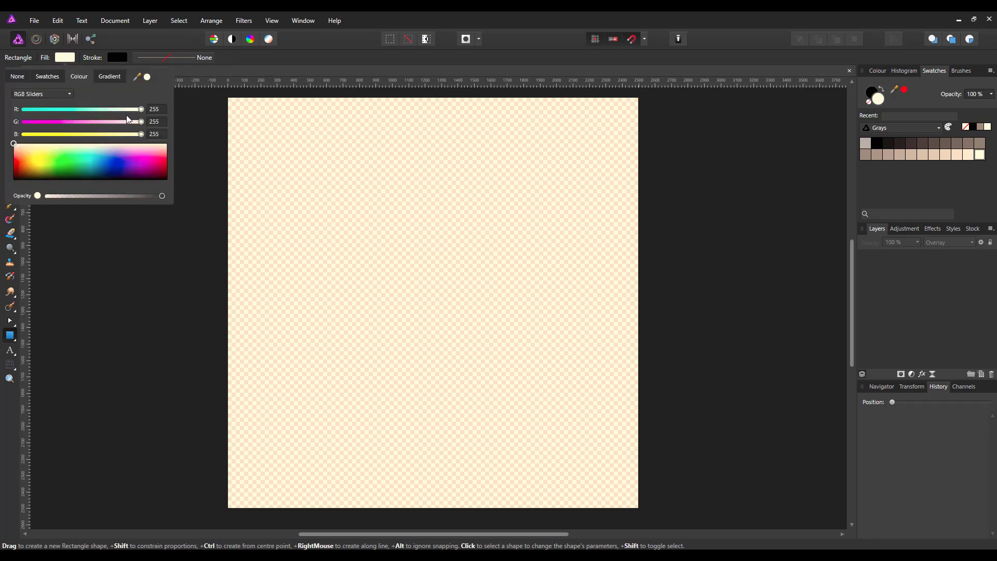
{"action": "left_click", "coordinate": [157, 111]}
{"action": "left_click", "coordinate": [158, 122]}
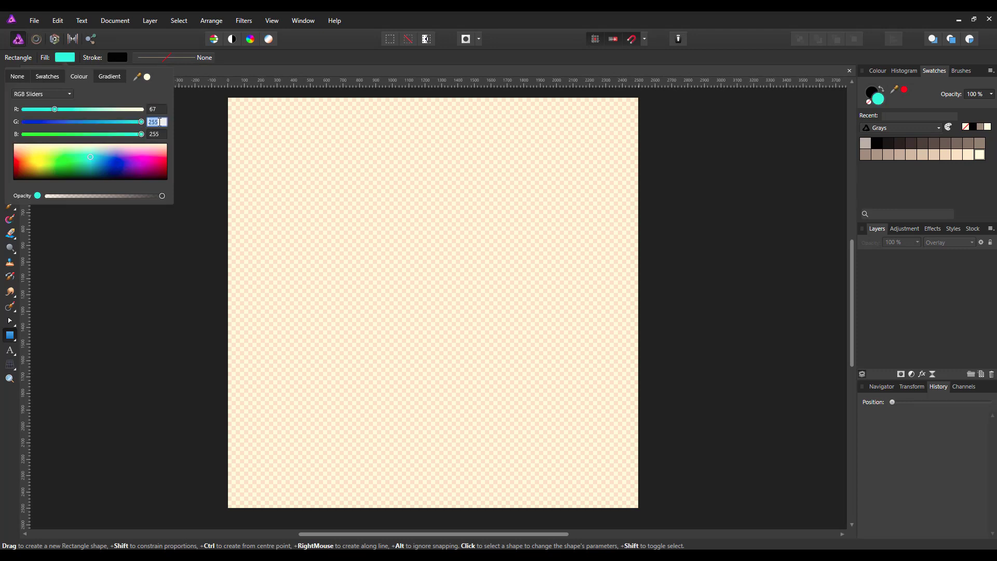
{"action": "type", "text": "65"}
{"action": "left_click", "coordinate": [156, 135]}
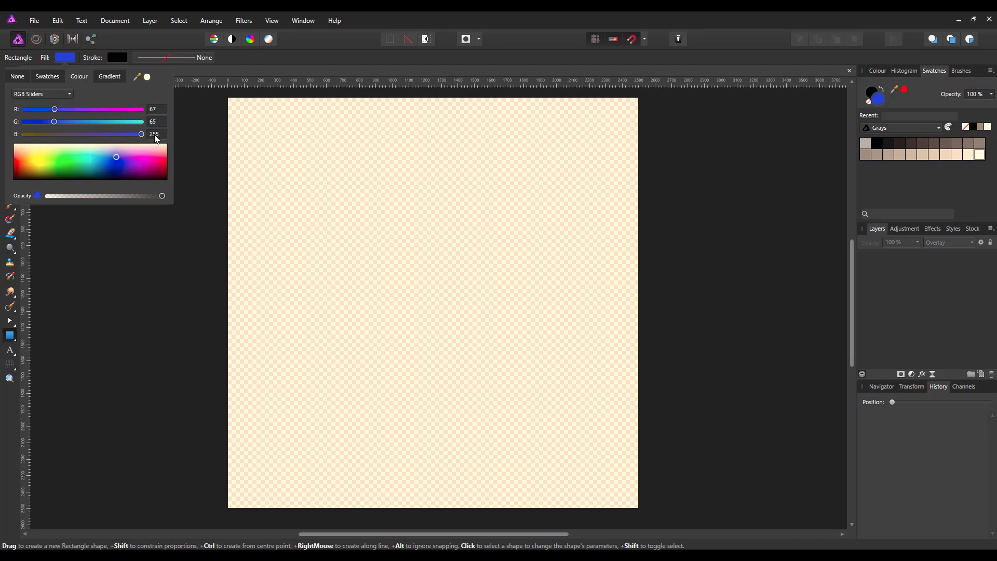
{"action": "type", "text": "0"}
{"action": "key", "text": "Return"}
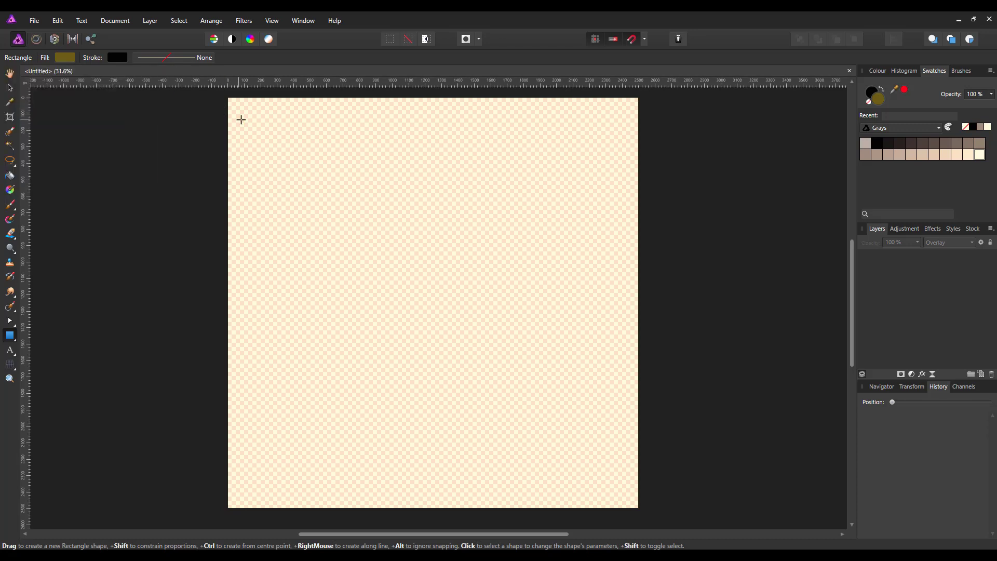
{"action": "left_click_drag", "start_coordinate": [229, 99], "coordinate": [639, 509]}
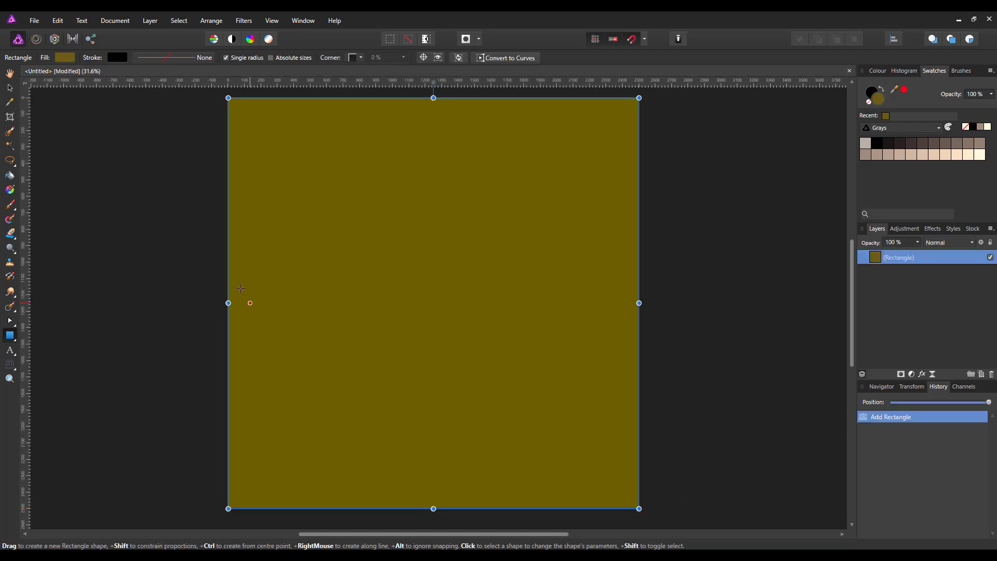
Apply Add Noise at 25% intensity, Uniform and Monochromatic, to the olive rectangle
{"action": "left_click", "coordinate": [244, 21]}
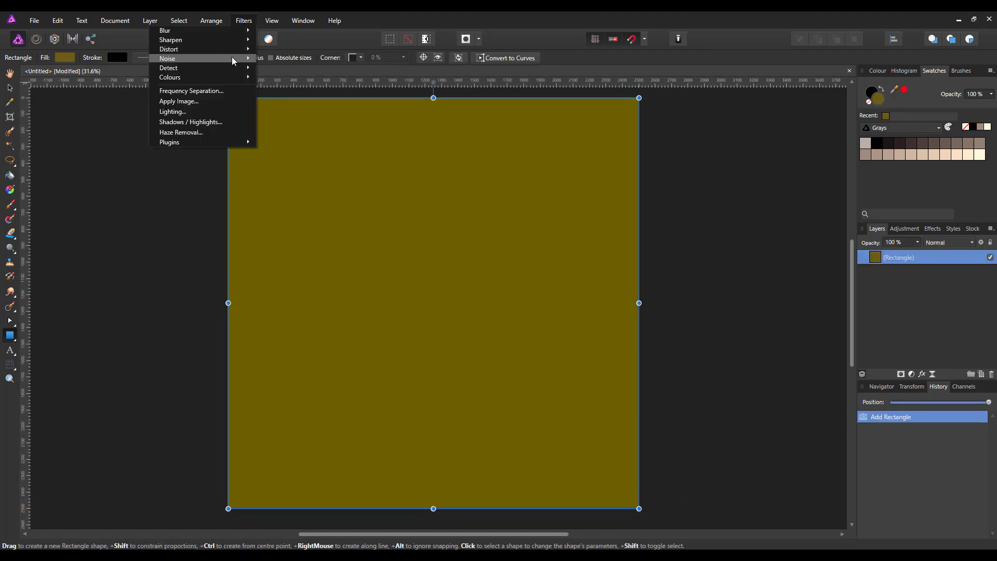
{"action": "mouse_move", "coordinate": [232, 59]}
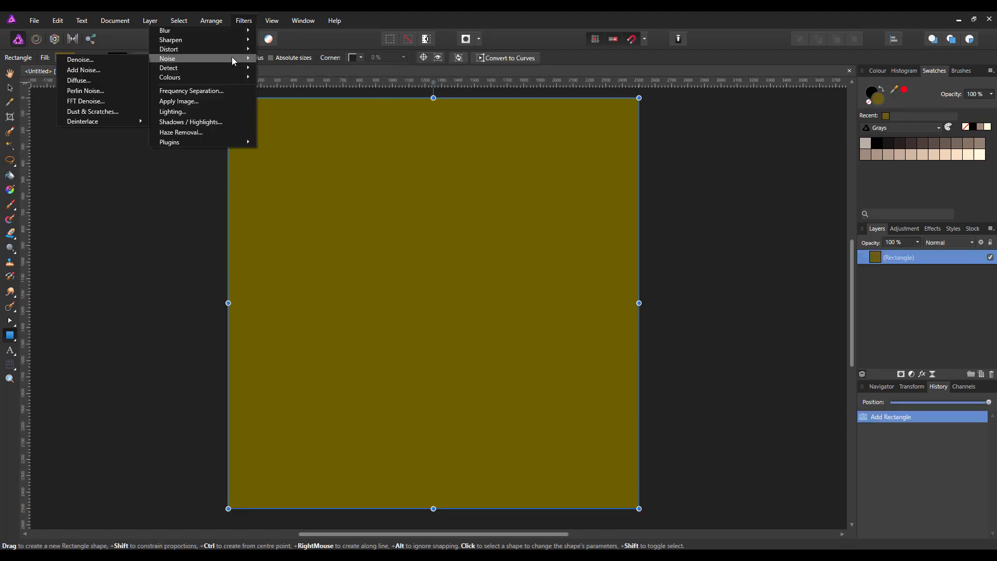
{"action": "left_click", "coordinate": [84, 70]}
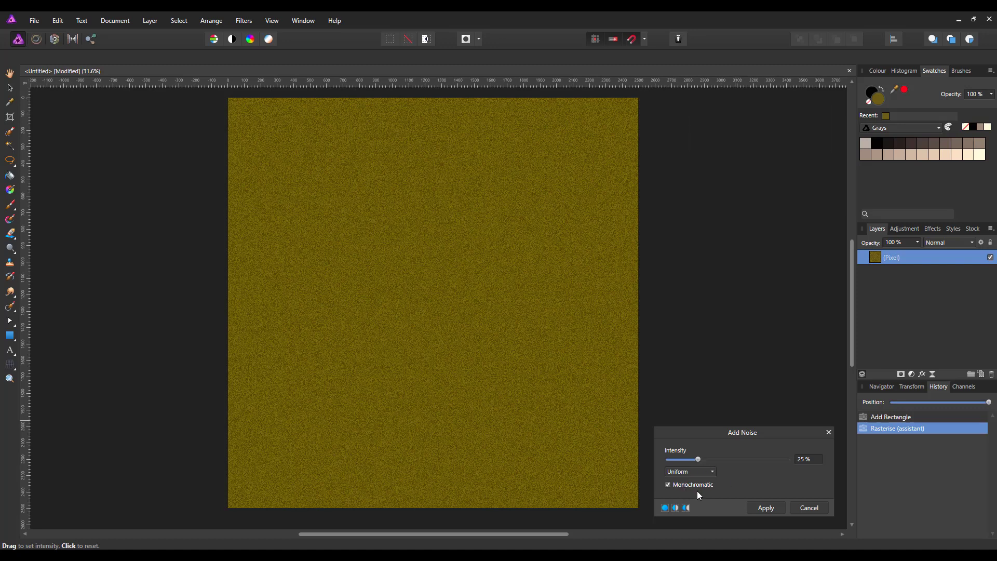
{"action": "left_click", "coordinate": [766, 508]}
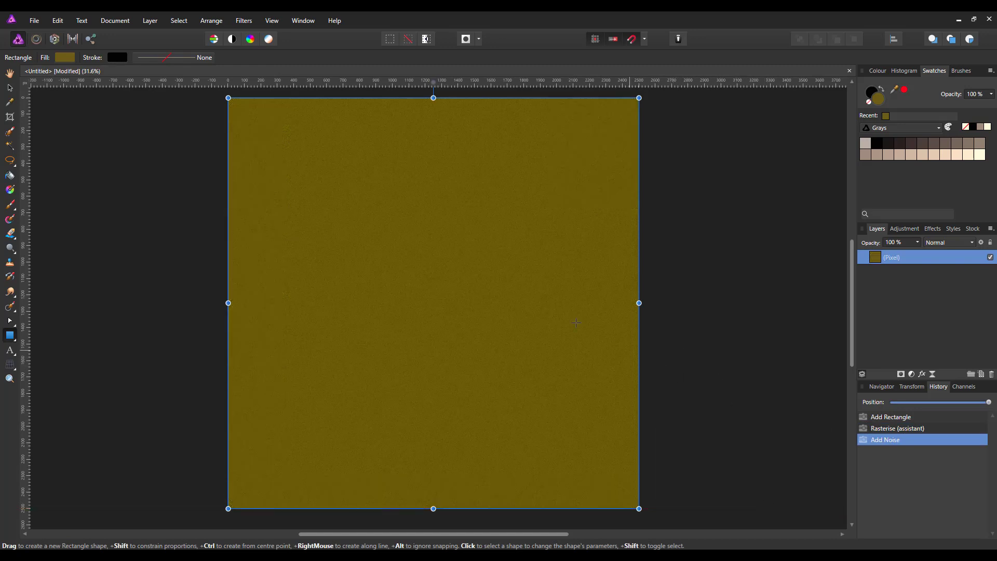
Apply Distort > Pixelate with quantisation 40 to the olive layer, then duplicate that layer
{"action": "left_click", "coordinate": [245, 23]}
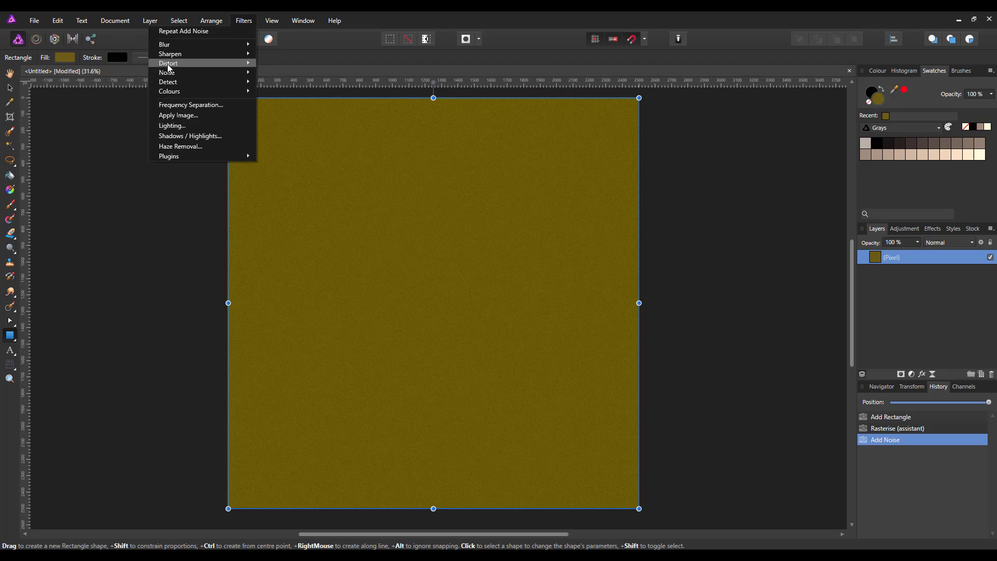
{"action": "mouse_move", "coordinate": [167, 64]}
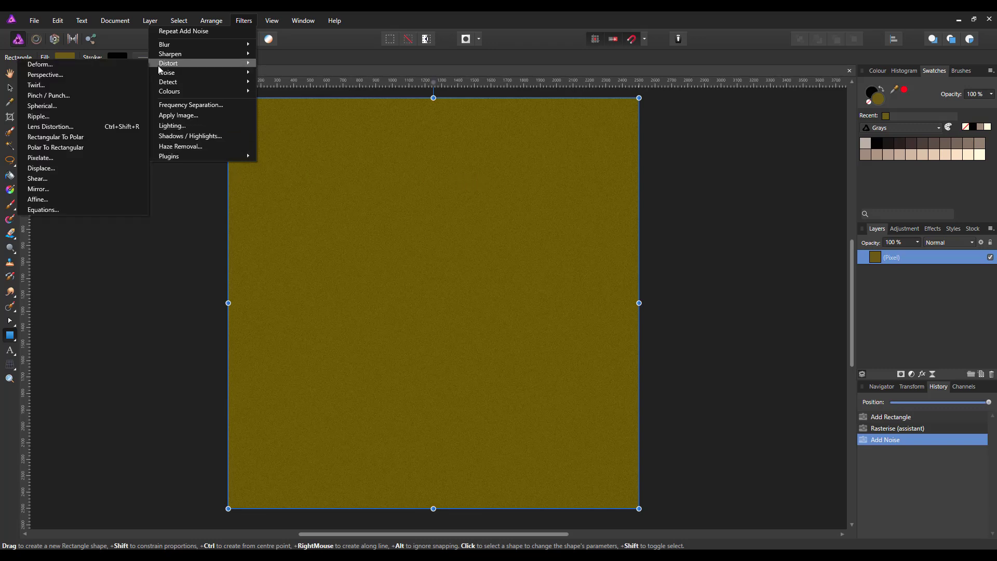
{"action": "left_click", "coordinate": [46, 157]}
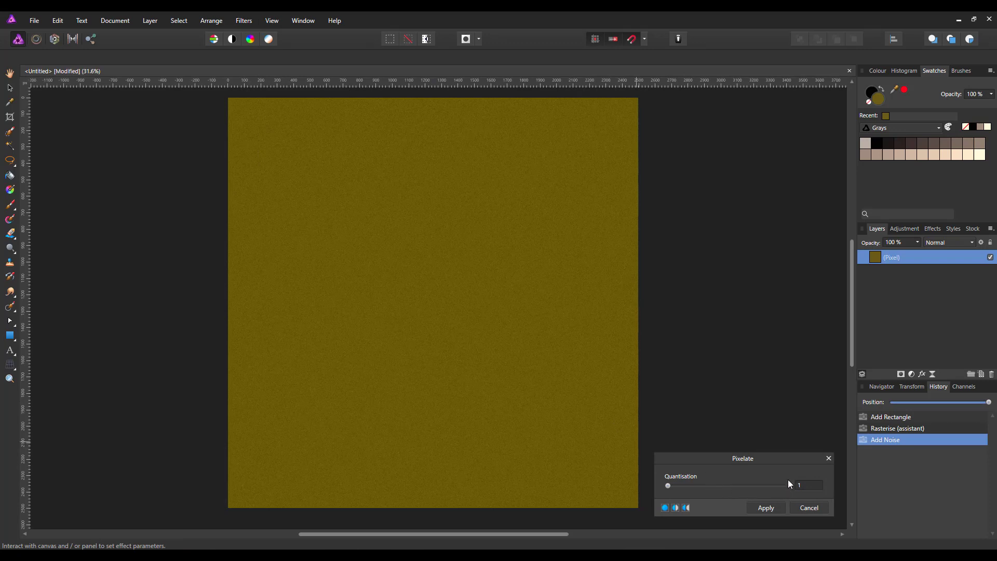
{"action": "double_click", "coordinate": [806, 485]}
{"action": "type", "text": "40"}
{"action": "key", "text": "Return"}
{"action": "left_click", "coordinate": [768, 507]}
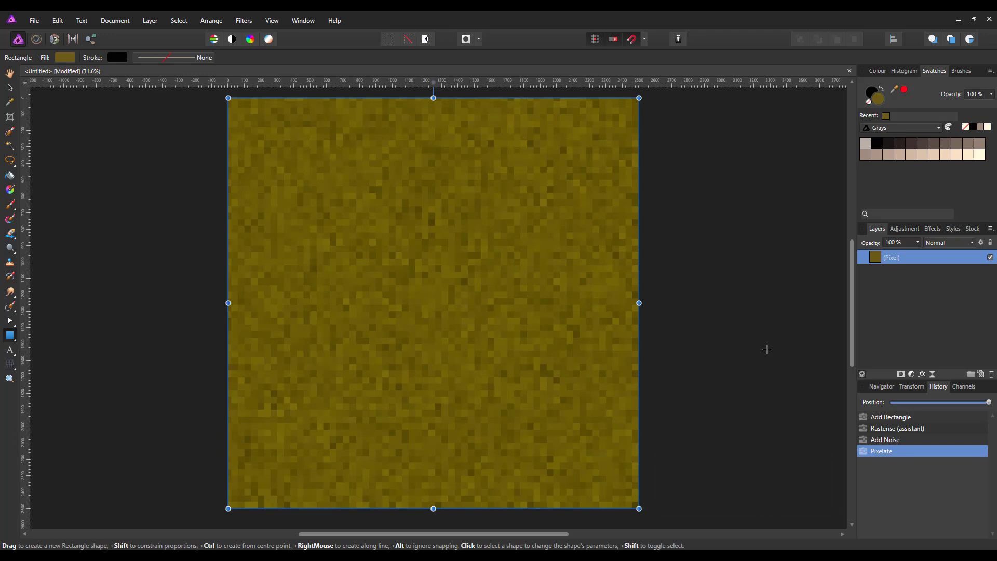
{"action": "right_click", "coordinate": [900, 262]}
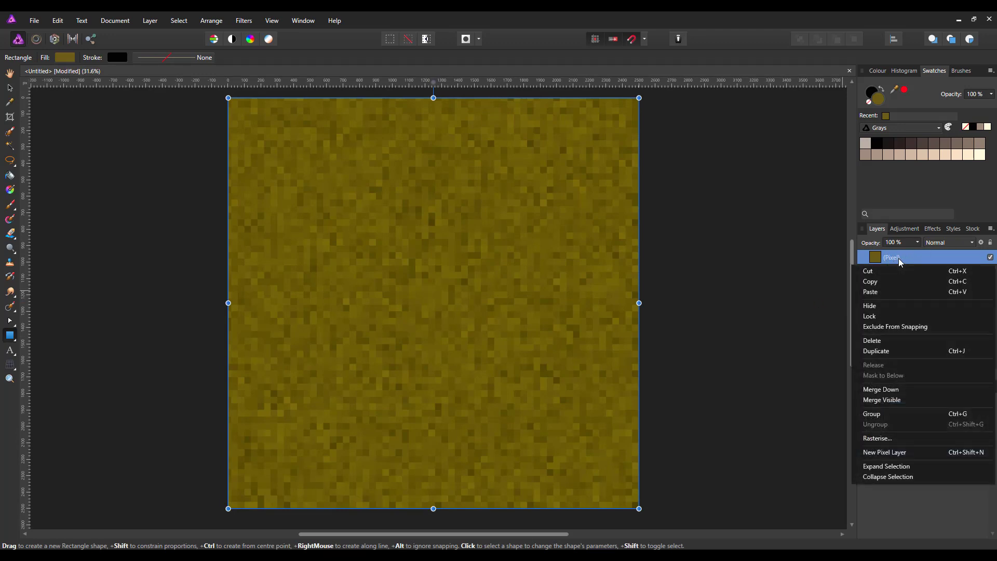
{"action": "left_click", "coordinate": [883, 353]}
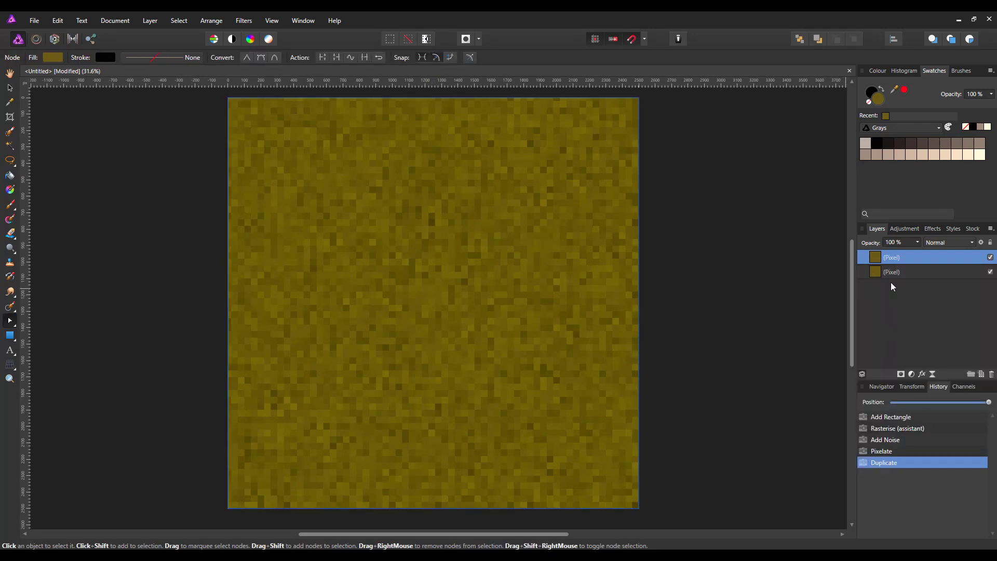
Set the layer copy's blend mode to Screen and rotate it 90° clockwise
{"action": "left_click", "coordinate": [973, 243]}
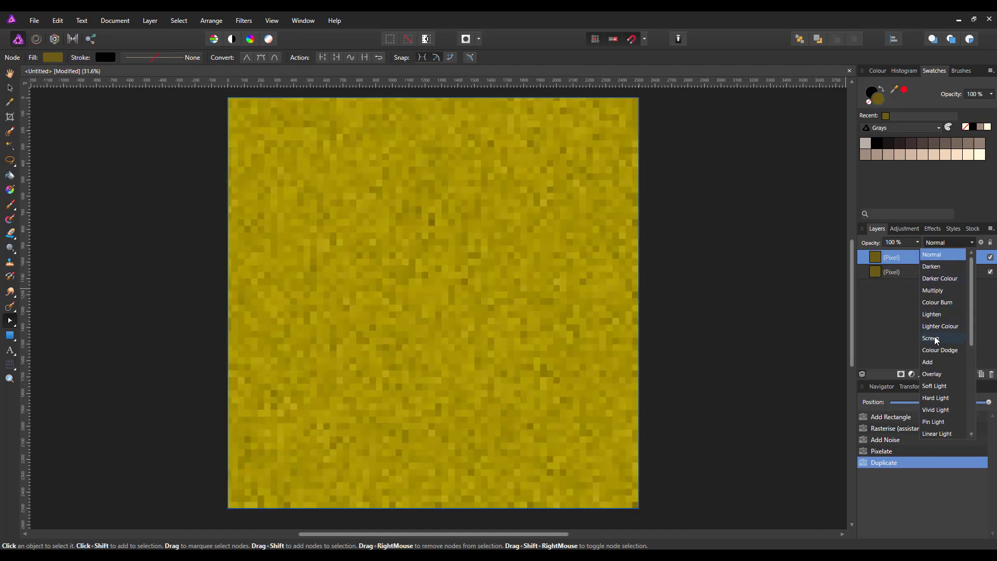
{"action": "left_click", "coordinate": [936, 339]}
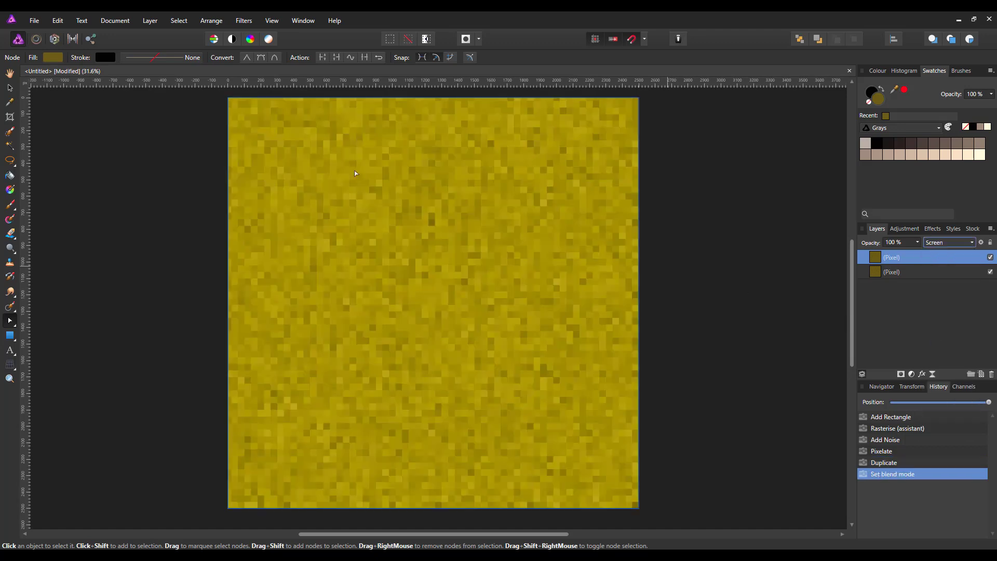
{"action": "left_click", "coordinate": [211, 23]}
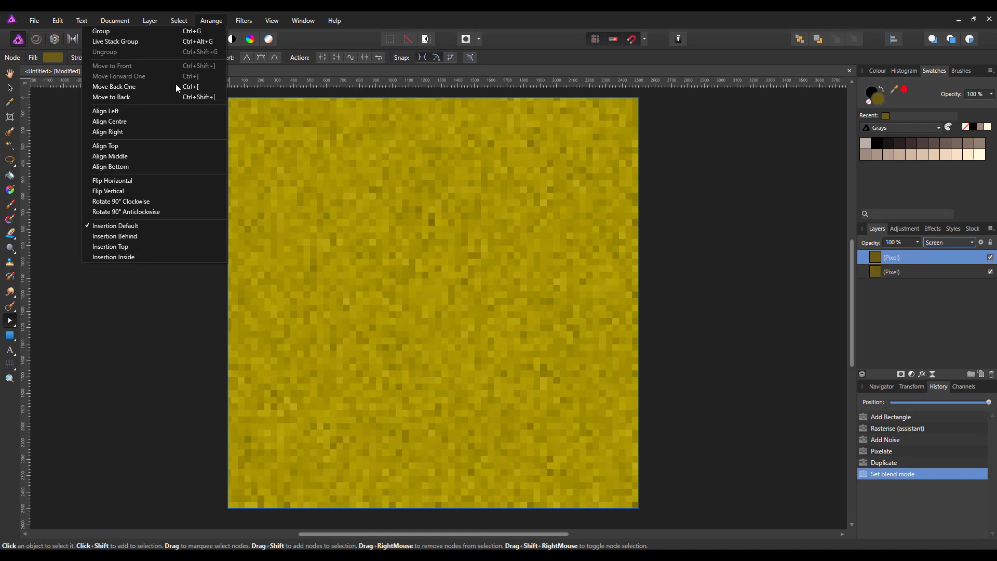
{"action": "left_click", "coordinate": [116, 202]}
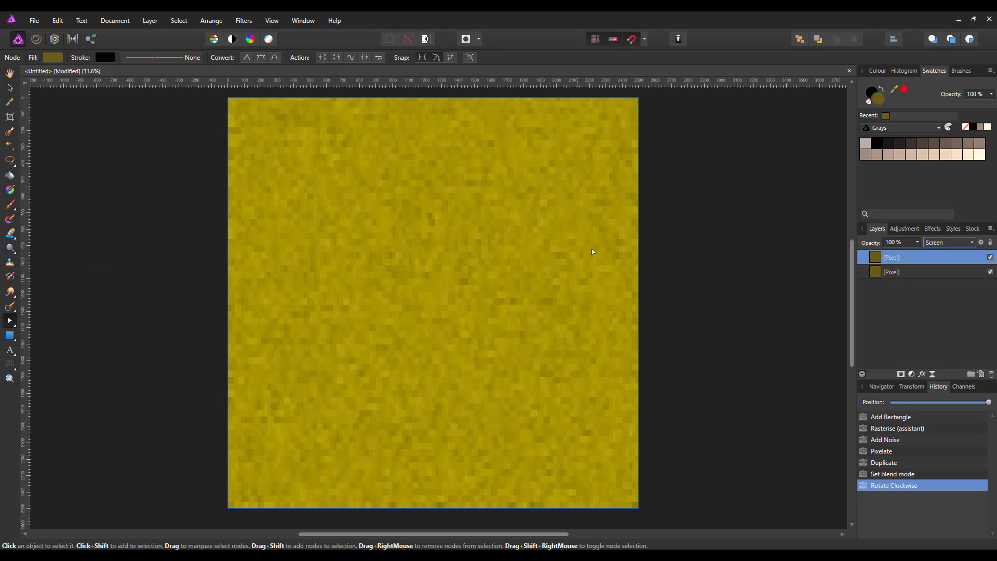
Duplicate the top layer again, set it to Colour Dodge and rotate it 90° clockwise
{"action": "right_click", "coordinate": [891, 259]}
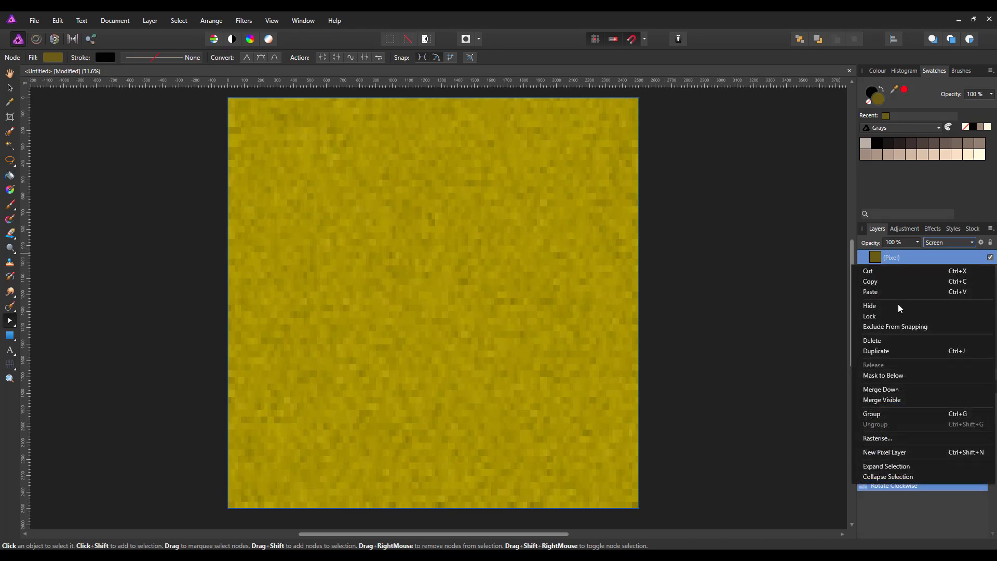
{"action": "left_click", "coordinate": [893, 351]}
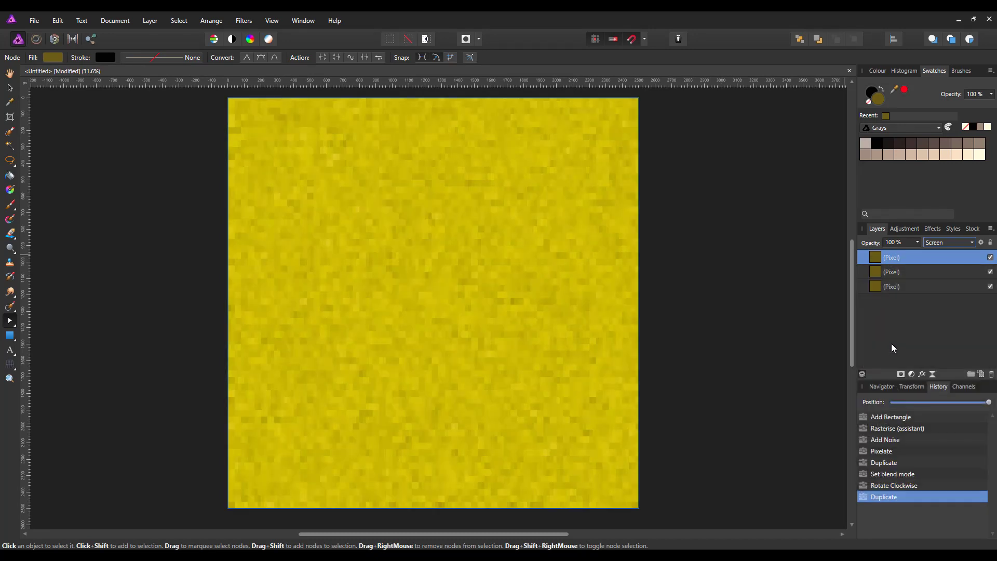
{"action": "left_click", "coordinate": [973, 243]}
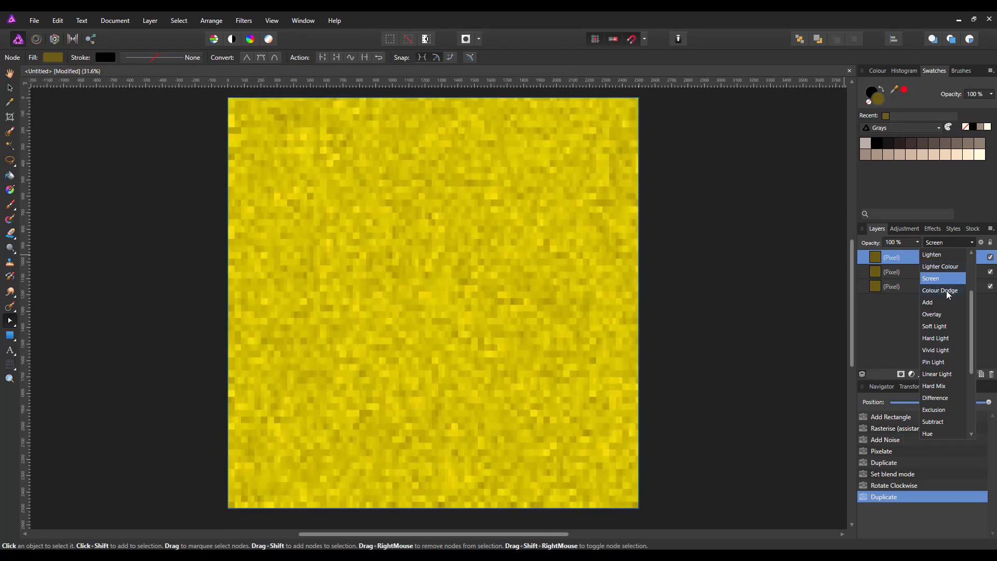
{"action": "left_click", "coordinate": [946, 291]}
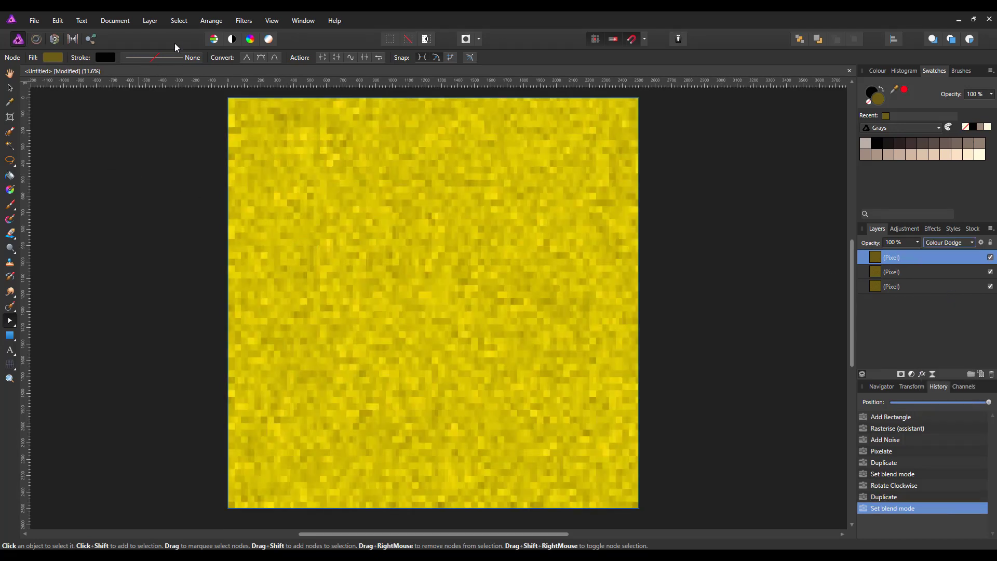
{"action": "left_click", "coordinate": [215, 22]}
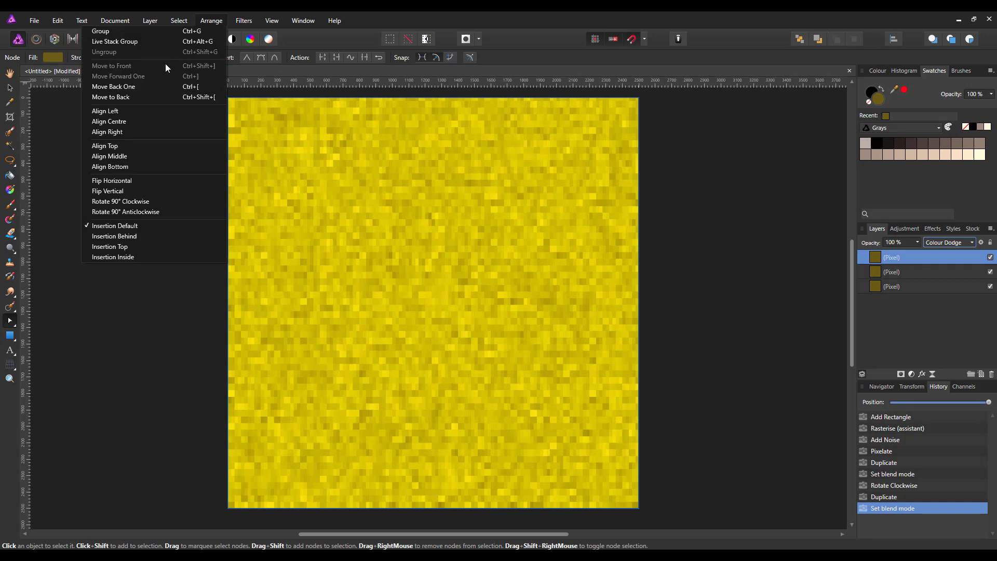
{"action": "left_click", "coordinate": [116, 206]}
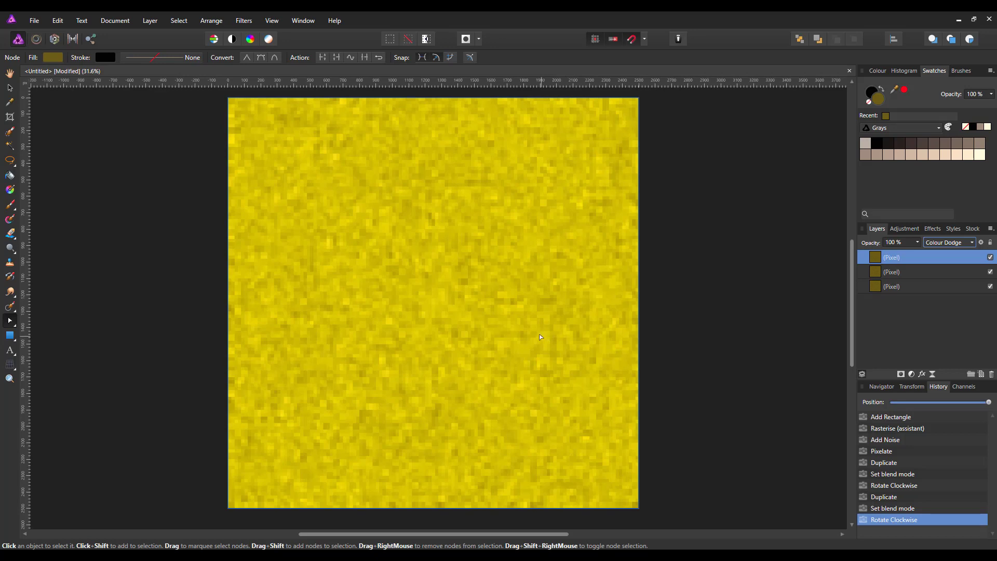
{"action": "left_click", "coordinate": [35, 21]}
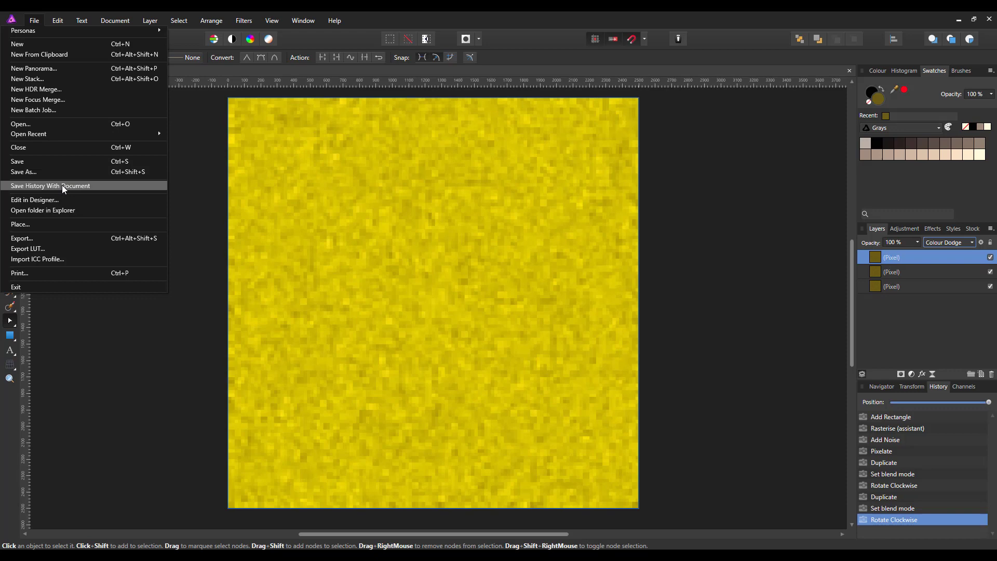
Export the gold texture as a 2500 px JPEG named Glitter-09 in the Glitter Project folder
{"action": "left_click", "coordinate": [36, 239]}
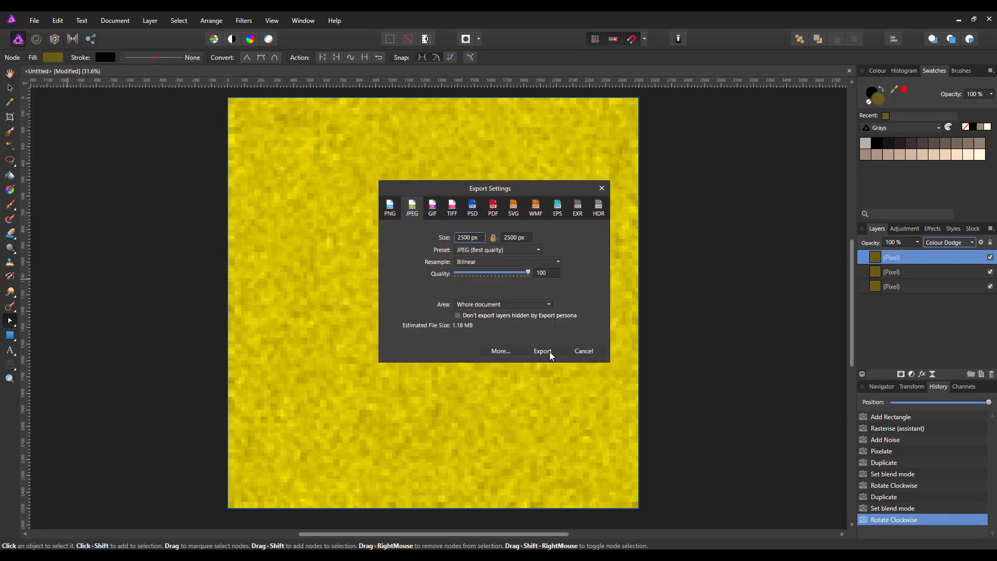
{"action": "left_click", "coordinate": [547, 352]}
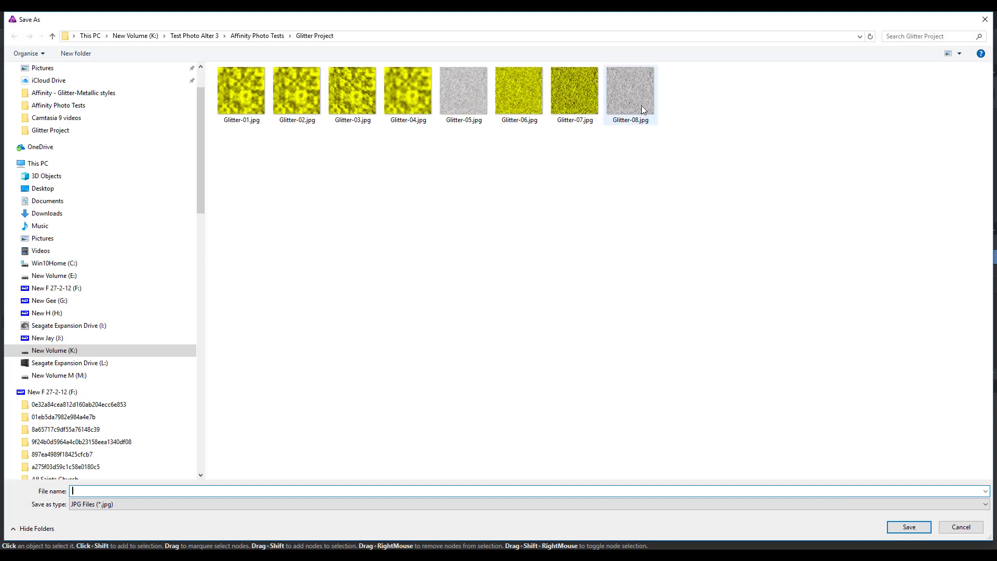
{"action": "left_click", "coordinate": [641, 105]}
{"action": "left_click", "coordinate": [104, 490]}
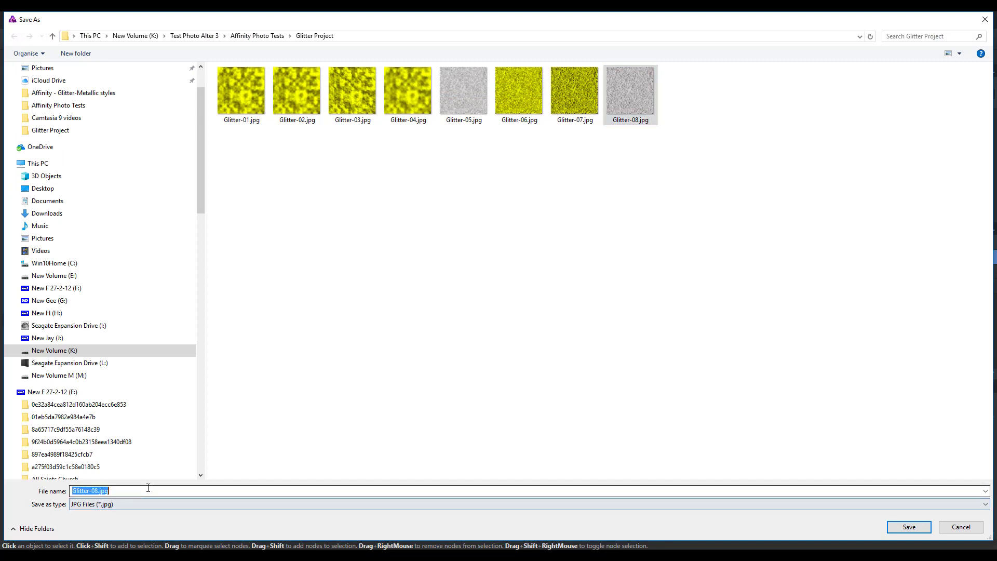
{"action": "double_click", "coordinate": [96, 490]}
{"action": "left_click_drag", "start_coordinate": [108, 490], "coordinate": [107, 491]}
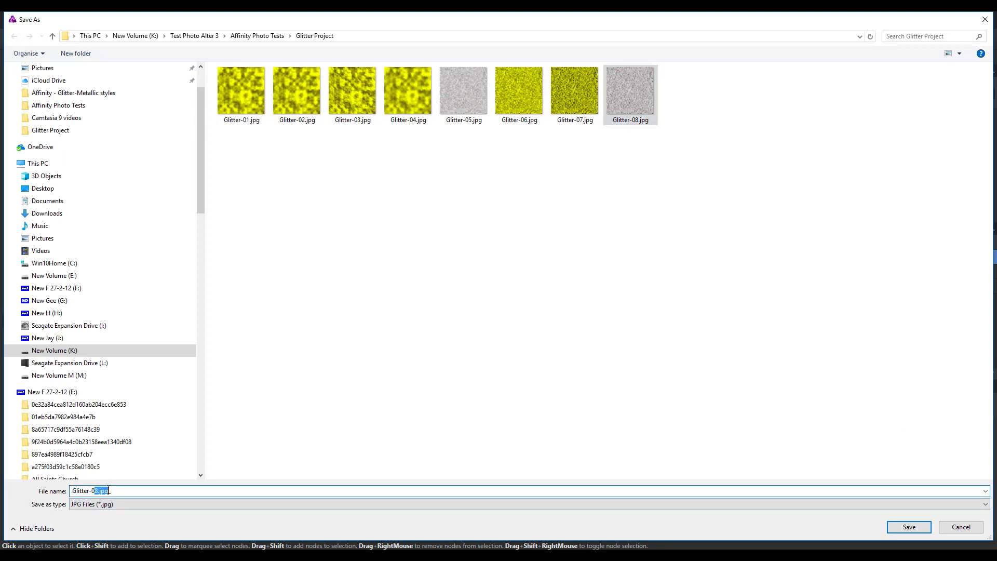
{"action": "type", "text": "9"}
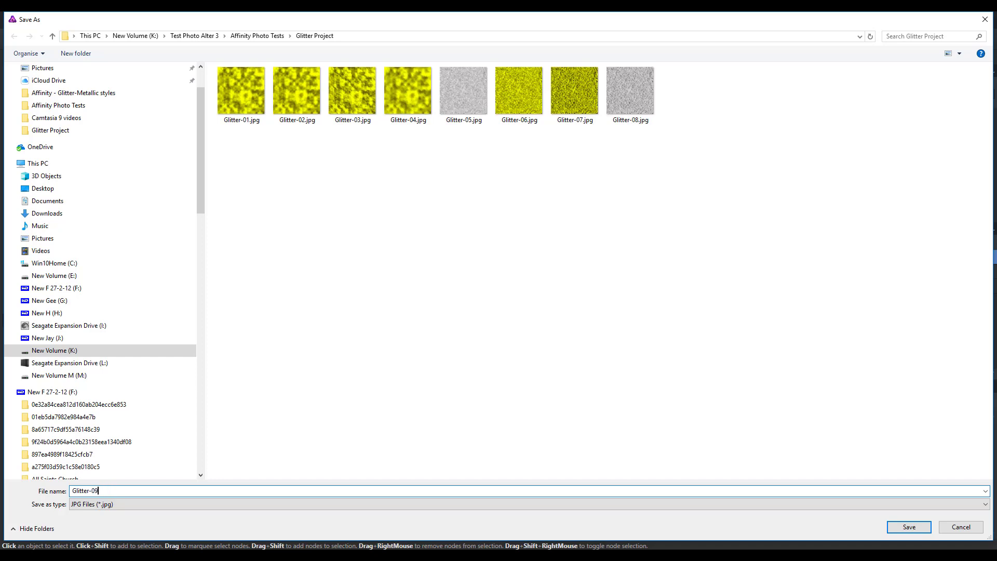
{"action": "left_click", "coordinate": [893, 525]}
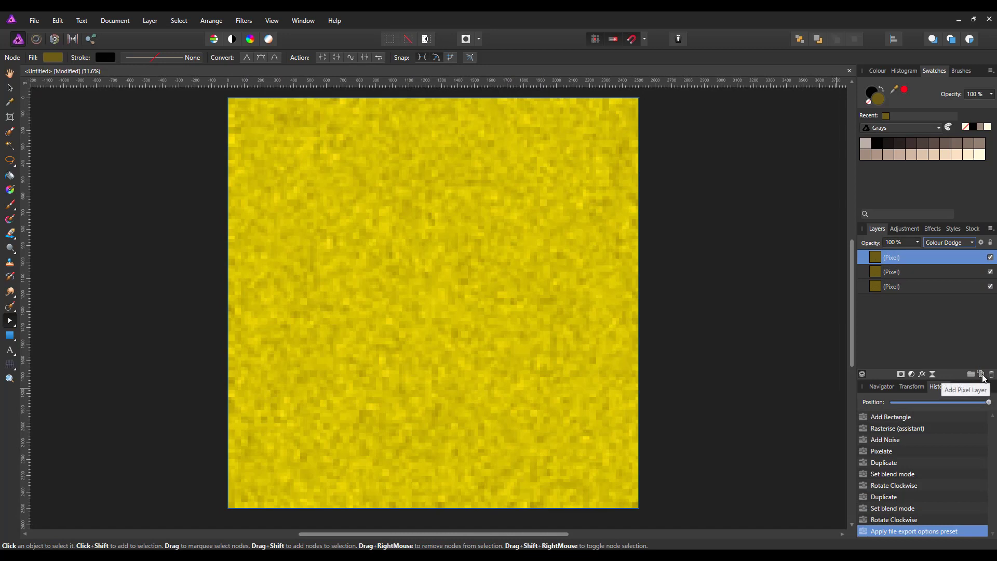
Add a Brightness / Contrast adjustment with brightness −29% and contrast 30%
{"action": "left_click", "coordinate": [914, 374]}
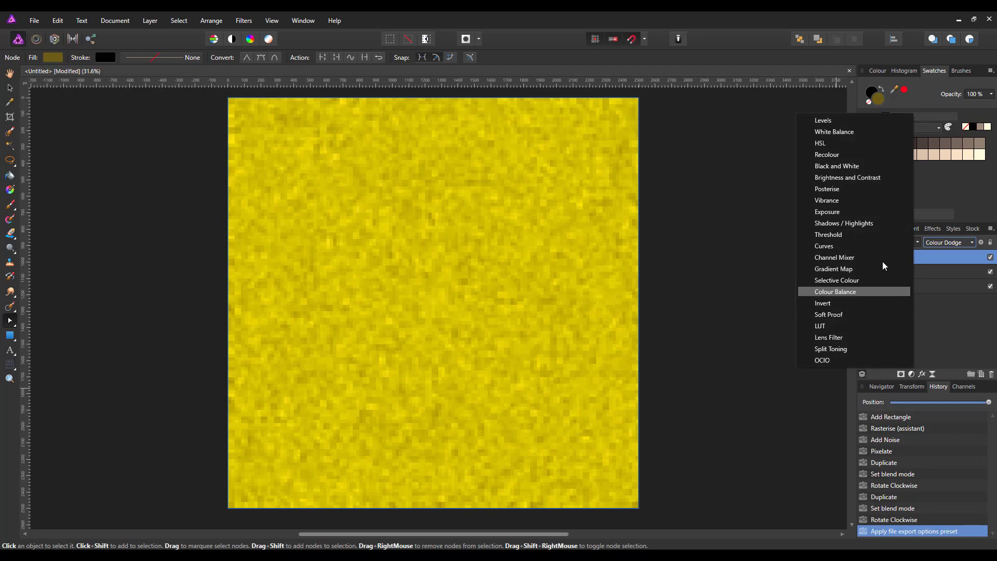
{"action": "left_click", "coordinate": [847, 177]}
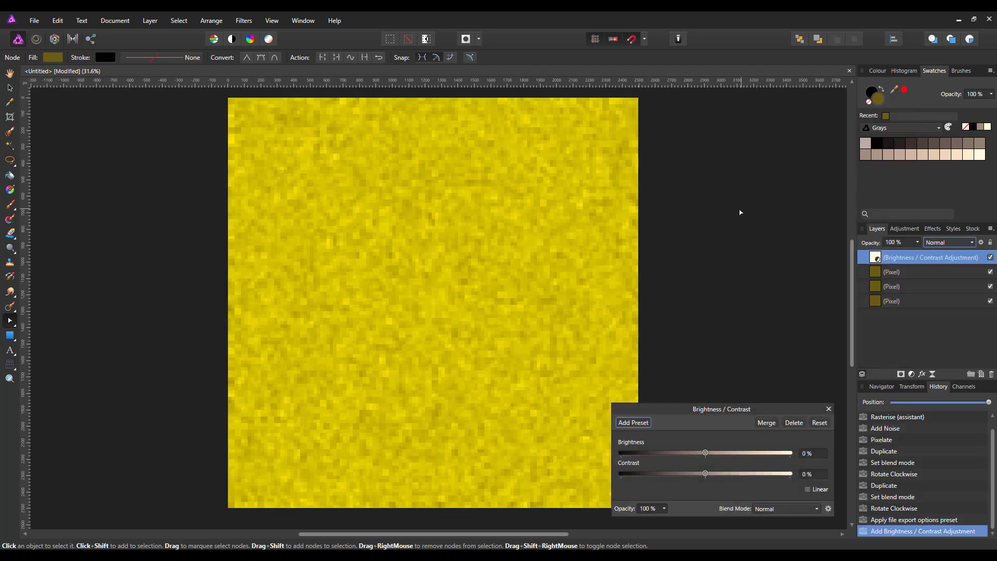
{"action": "left_click_drag", "start_coordinate": [706, 453], "coordinate": [689, 453]}
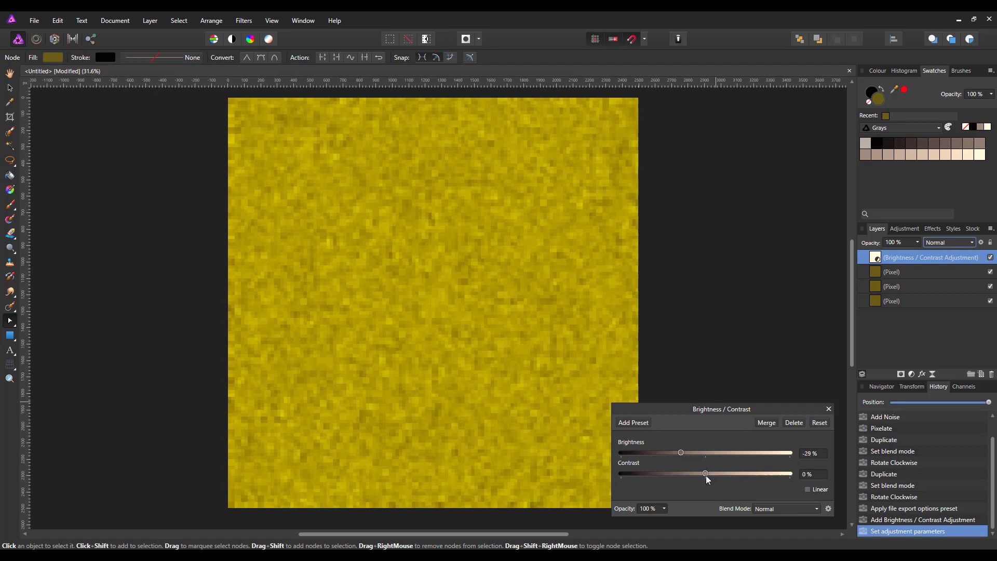
{"action": "left_click_drag", "start_coordinate": [706, 474], "coordinate": [723, 474]}
{"action": "left_click", "coordinate": [828, 410]}
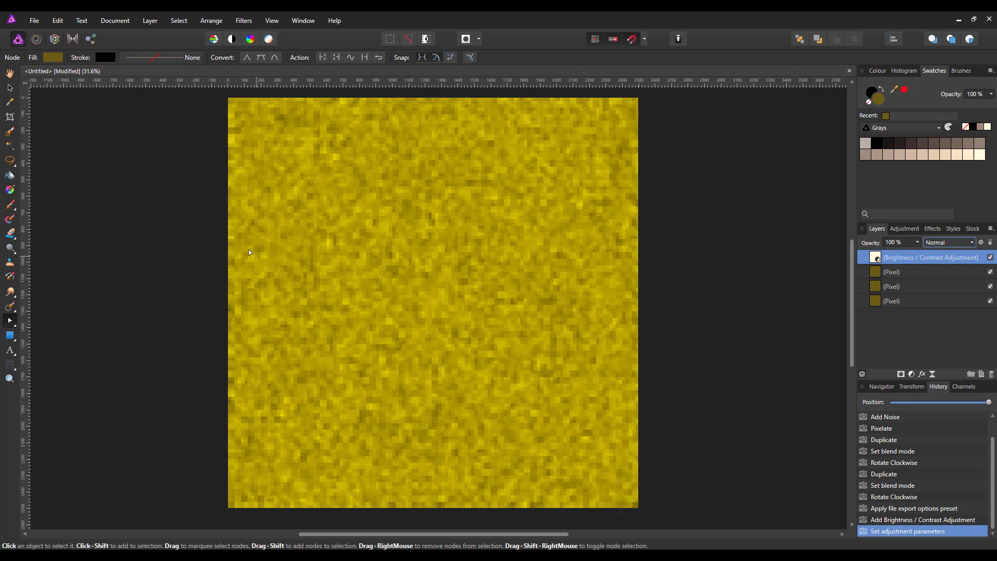
Export the deeper gold texture as JPEG Glitter-10 into the Glitter Project folder
{"action": "left_click", "coordinate": [34, 21]}
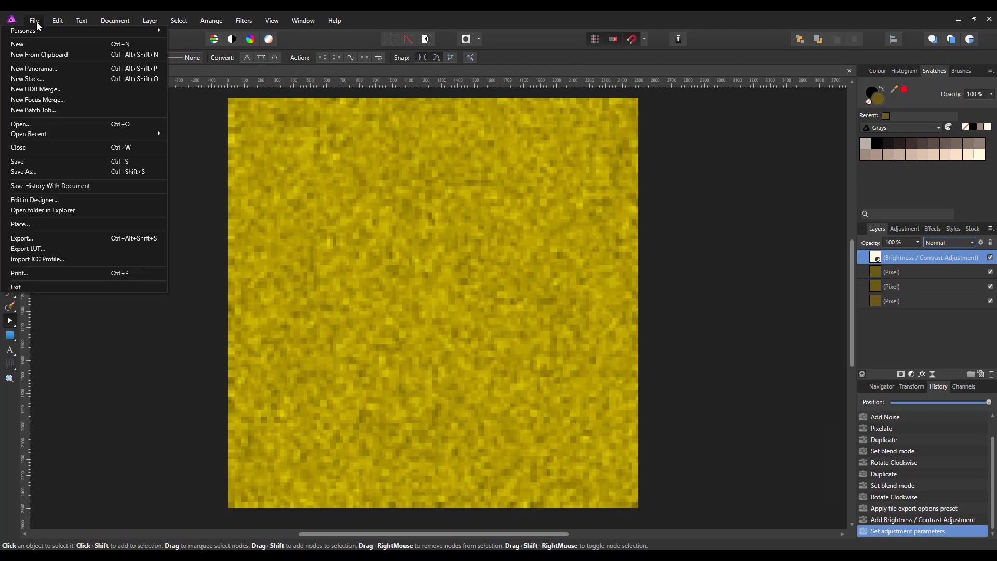
{"action": "left_click", "coordinate": [30, 238]}
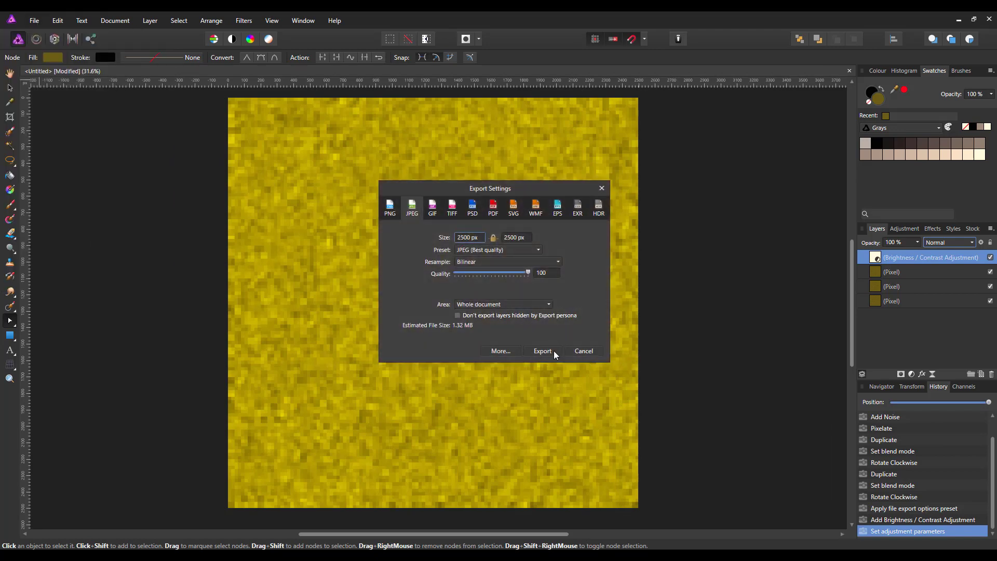
{"action": "left_click", "coordinate": [551, 351]}
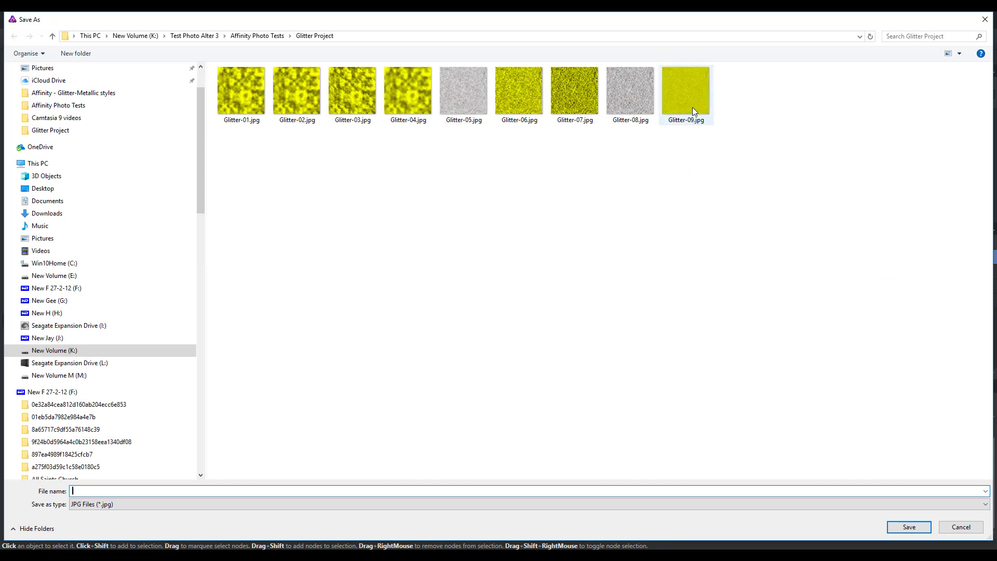
{"action": "left_click", "coordinate": [693, 107]}
{"action": "left_click", "coordinate": [125, 492]}
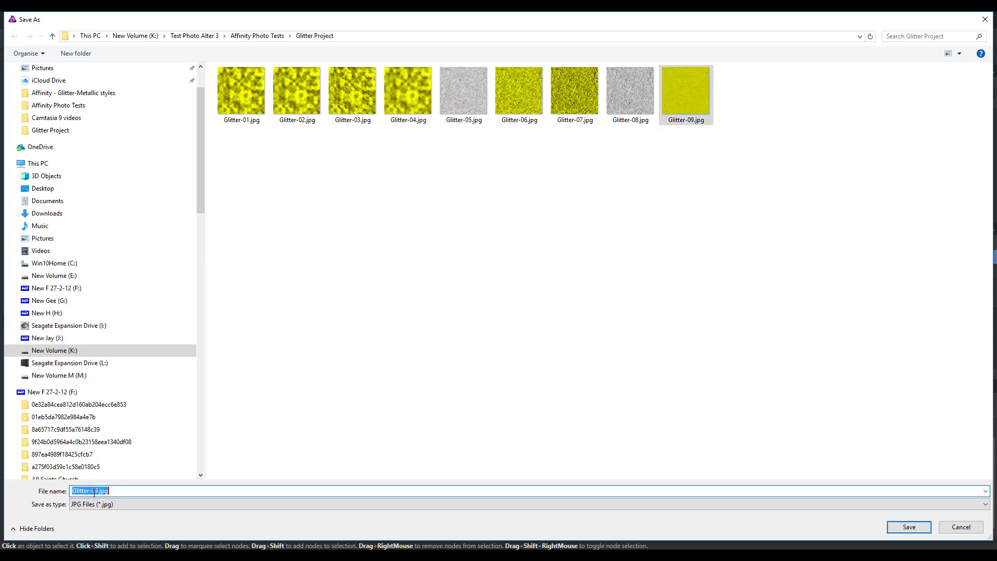
{"action": "left_click_drag", "start_coordinate": [91, 491], "coordinate": [113, 490]}
{"action": "type", "text": "1"}
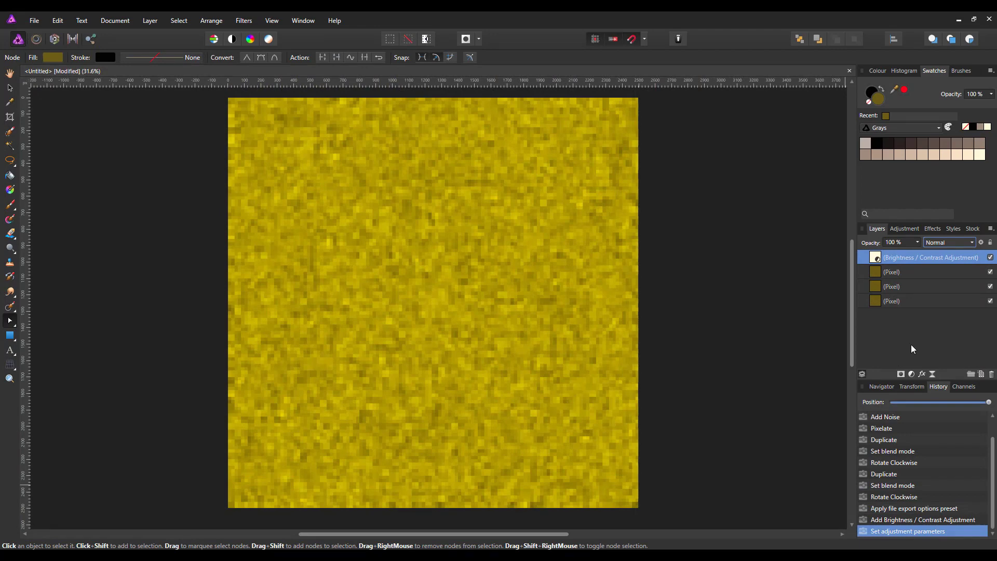
Hide the Brightness / Contrast layer and add a default Black & White adjustment to the top pixel layer
{"action": "left_click", "coordinate": [990, 258]}
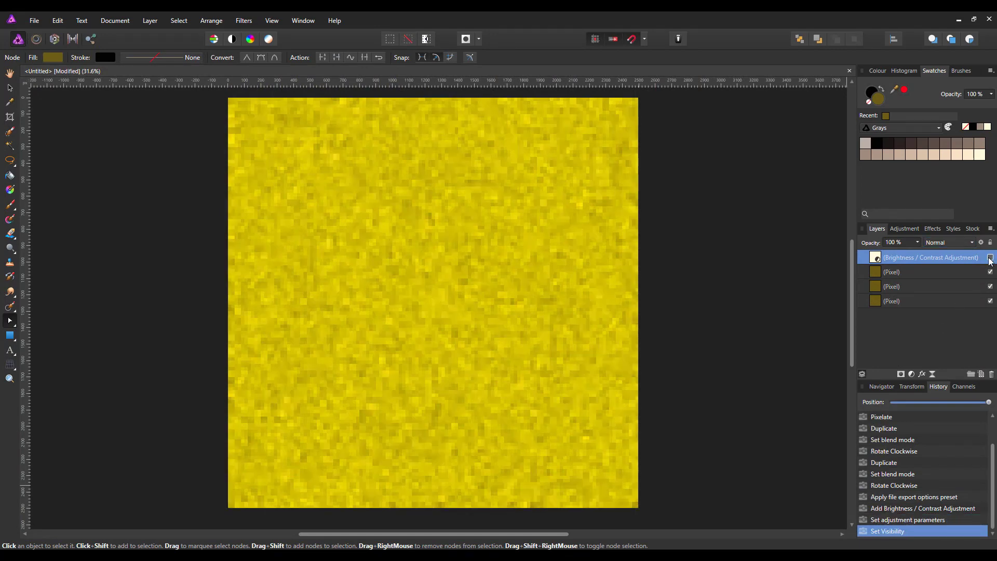
{"action": "left_click", "coordinate": [924, 271]}
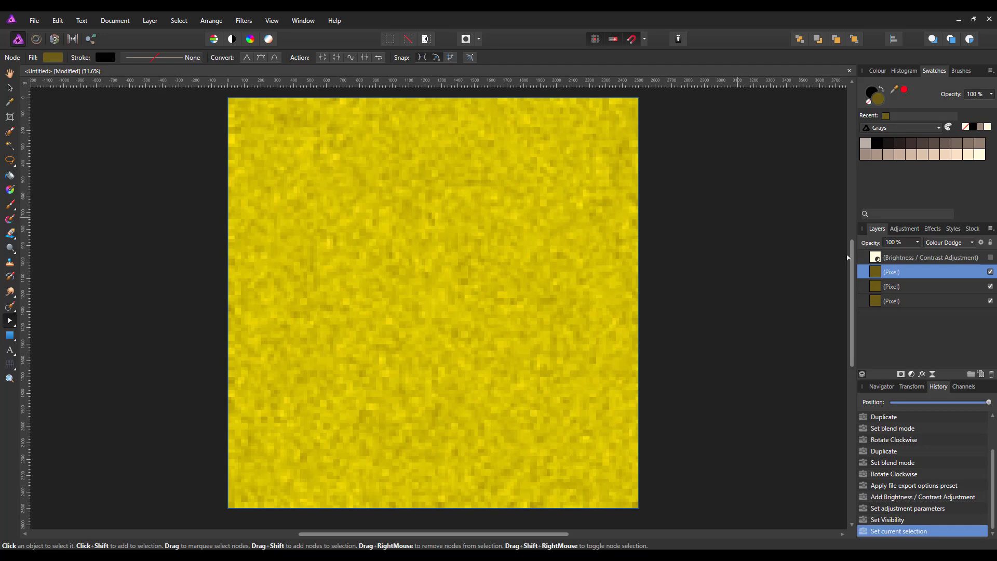
{"action": "left_click", "coordinate": [912, 375]}
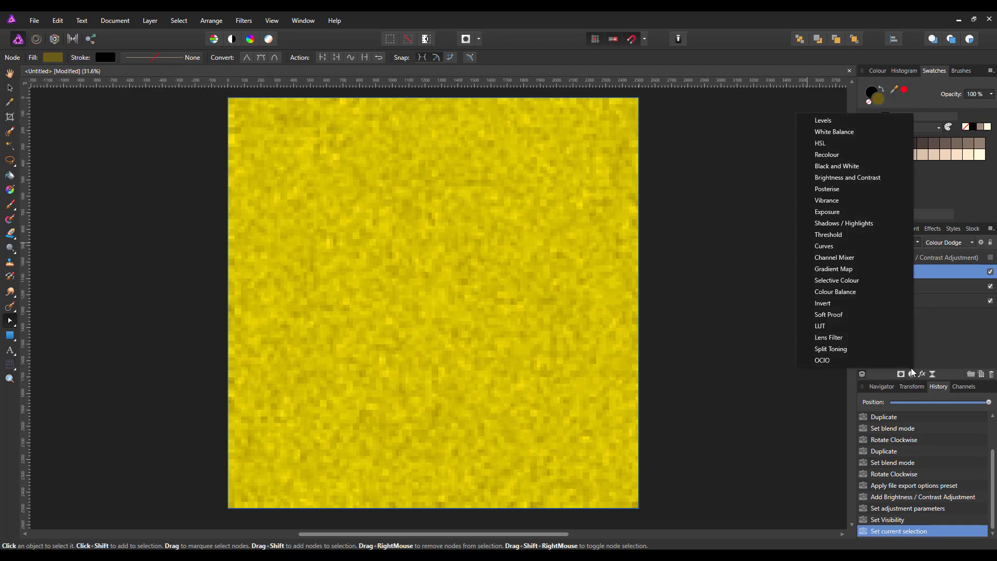
{"action": "left_click", "coordinate": [830, 167]}
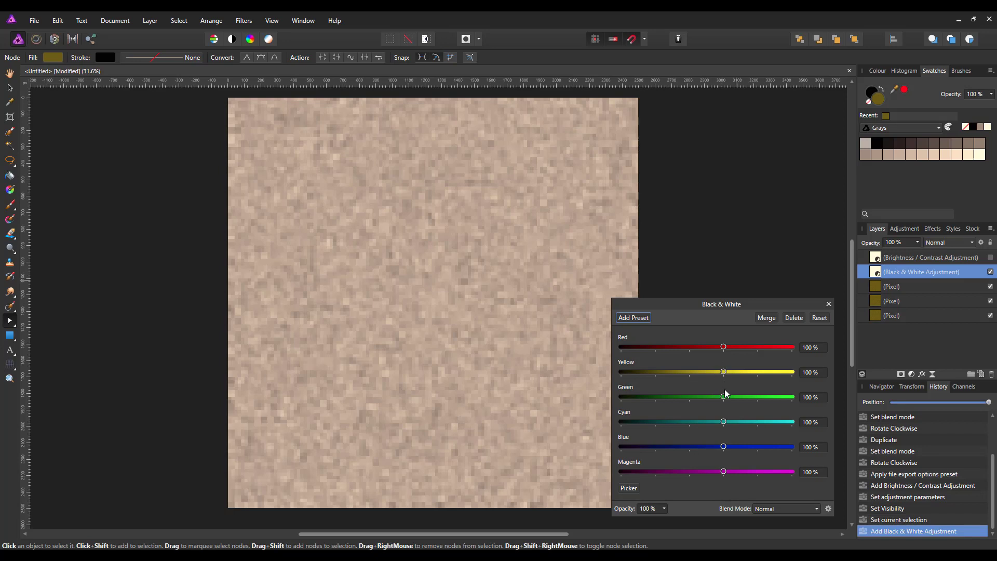
{"action": "left_click", "coordinate": [828, 305]}
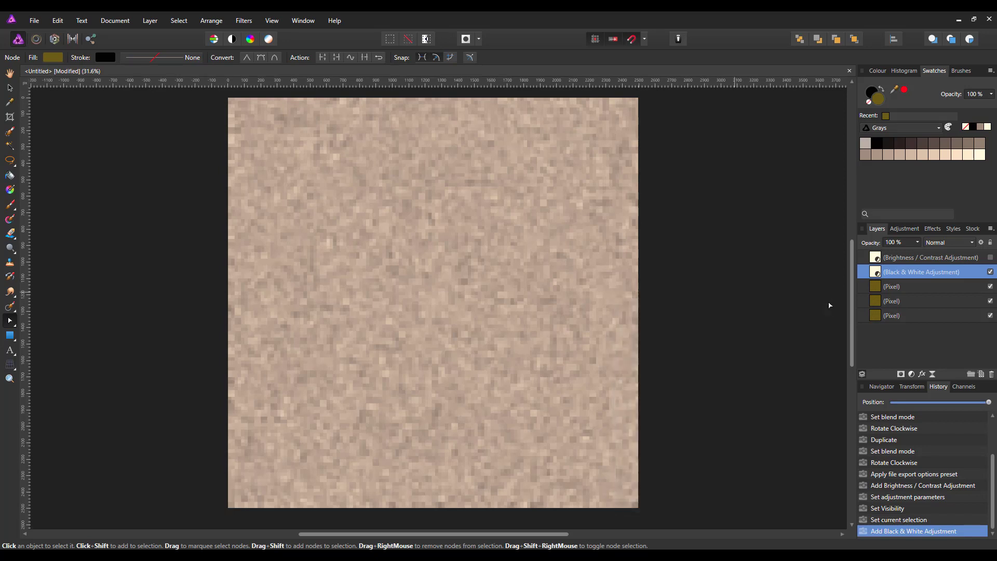
Export the pale beige mosaic as Glitter-11.jpg in the Glitter Project folder
{"action": "left_click", "coordinate": [34, 21]}
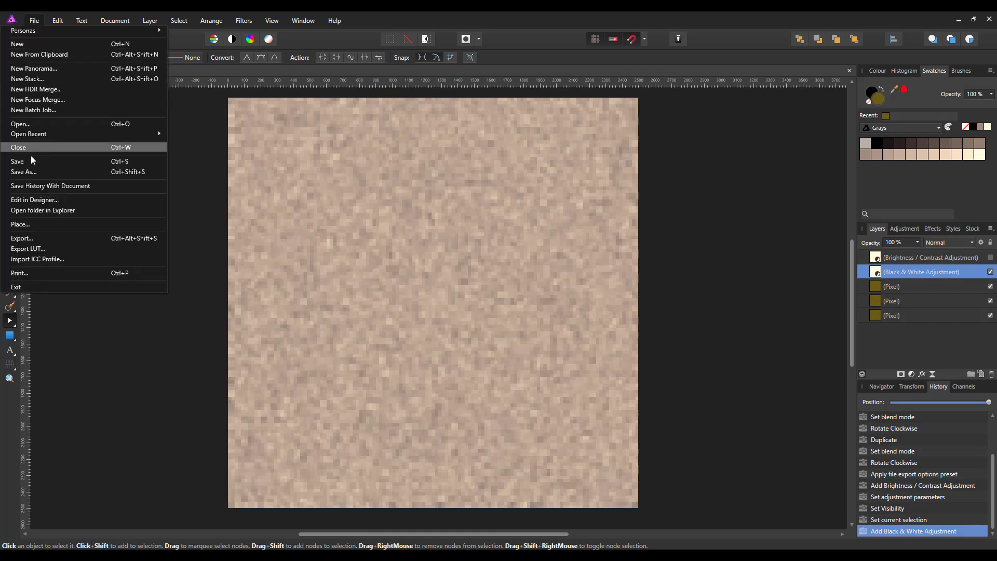
{"action": "left_click", "coordinate": [24, 236]}
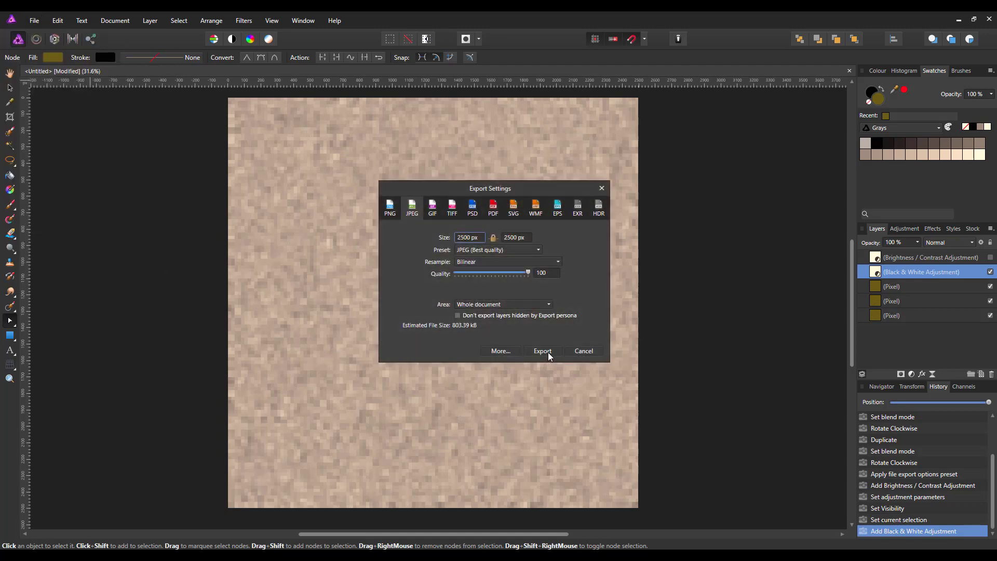
{"action": "left_click", "coordinate": [546, 353]}
{"action": "left_click", "coordinate": [745, 106]}
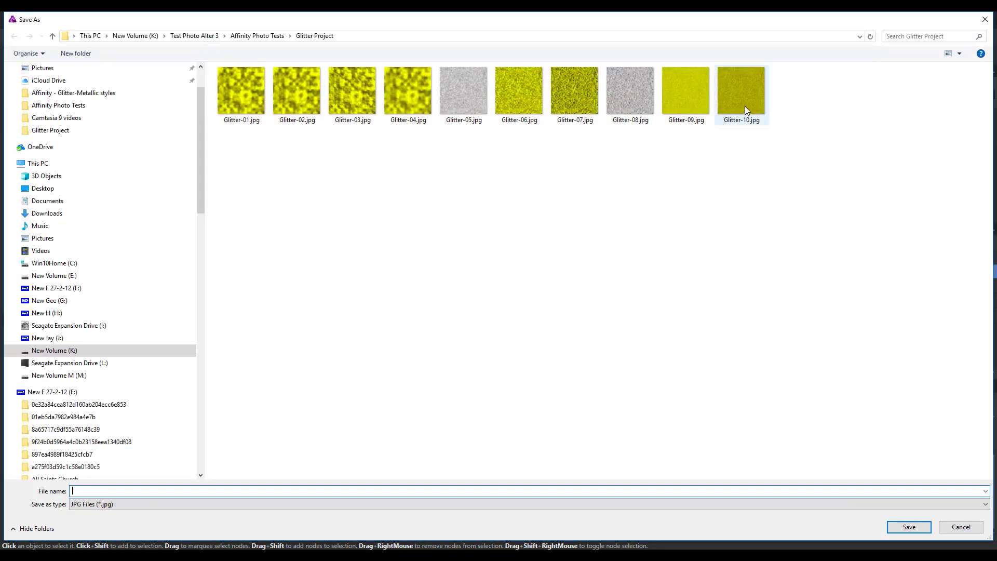
{"action": "left_click", "coordinate": [119, 491]}
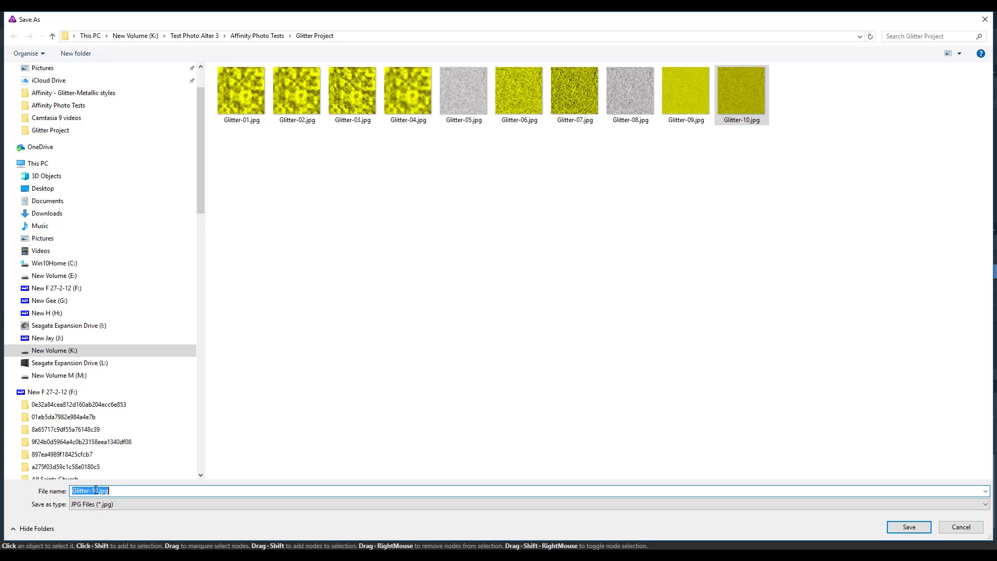
{"action": "left_click_drag", "start_coordinate": [94, 491], "coordinate": [110, 490]}
{"action": "type", "text": "1"}
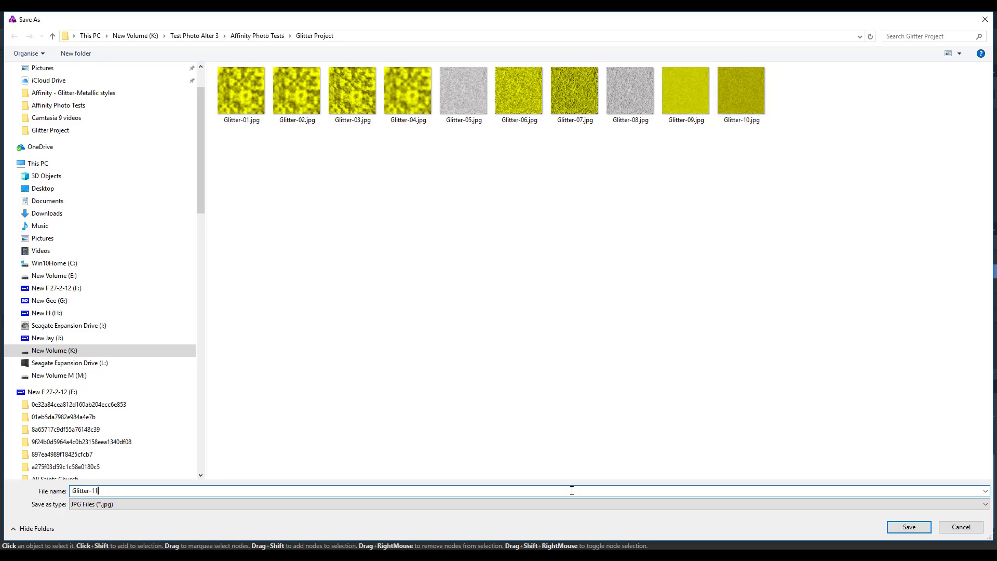
{"action": "left_click", "coordinate": [909, 527]}
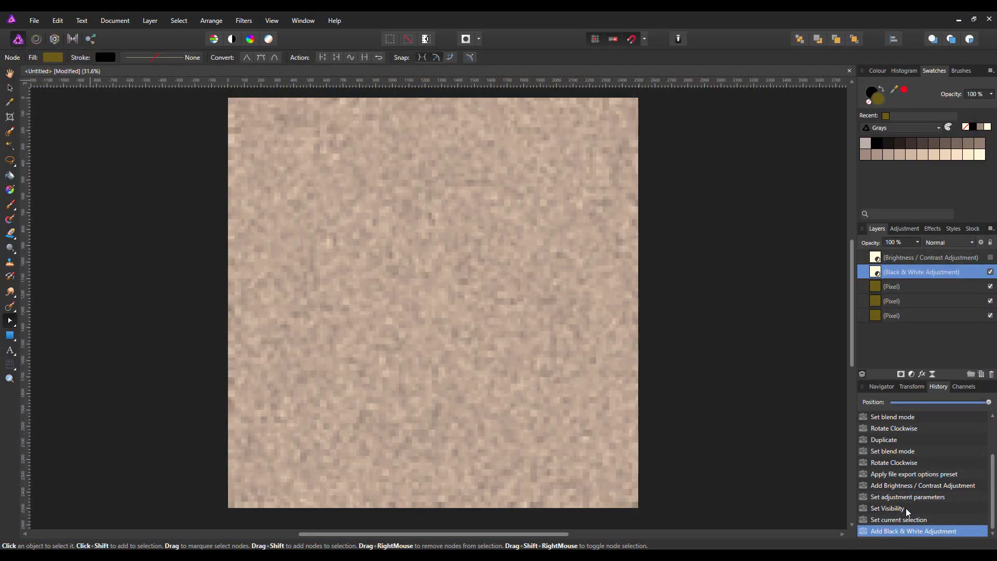
Re-enable the Brightness / Contrast adjustment to darken the texture and start a JPEG export
{"action": "left_click", "coordinate": [990, 258]}
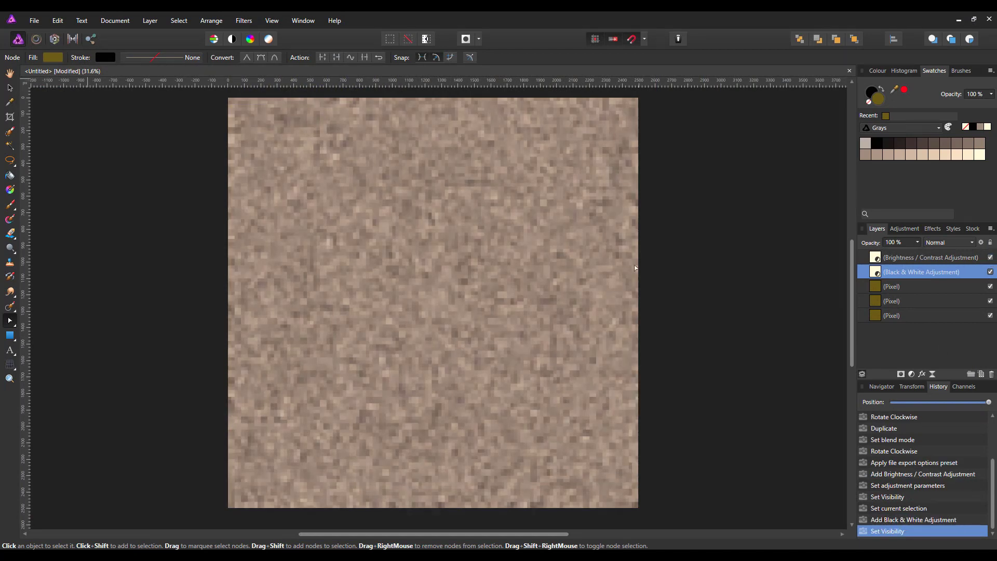
{"action": "left_click", "coordinate": [36, 23]}
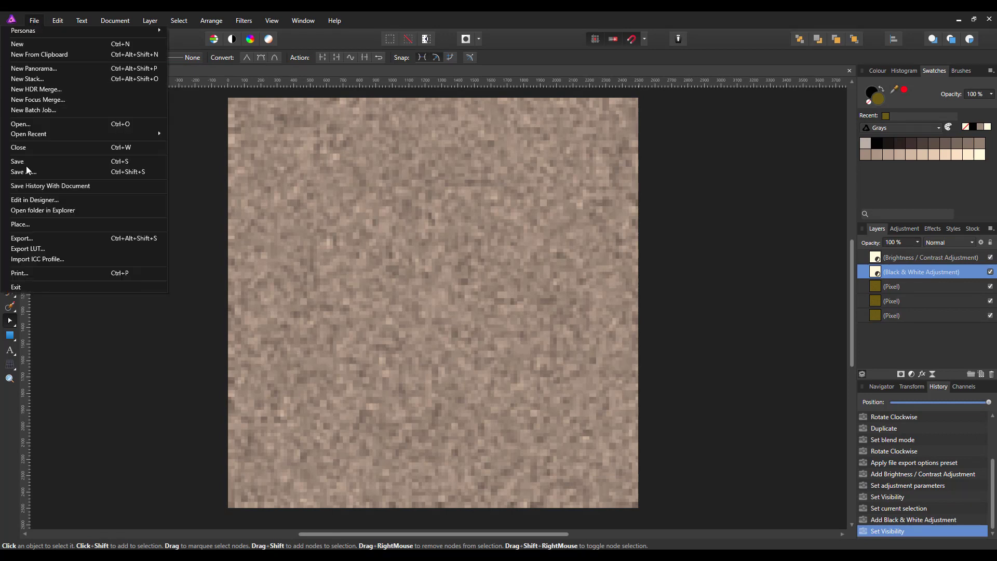
{"action": "left_click", "coordinate": [16, 239]}
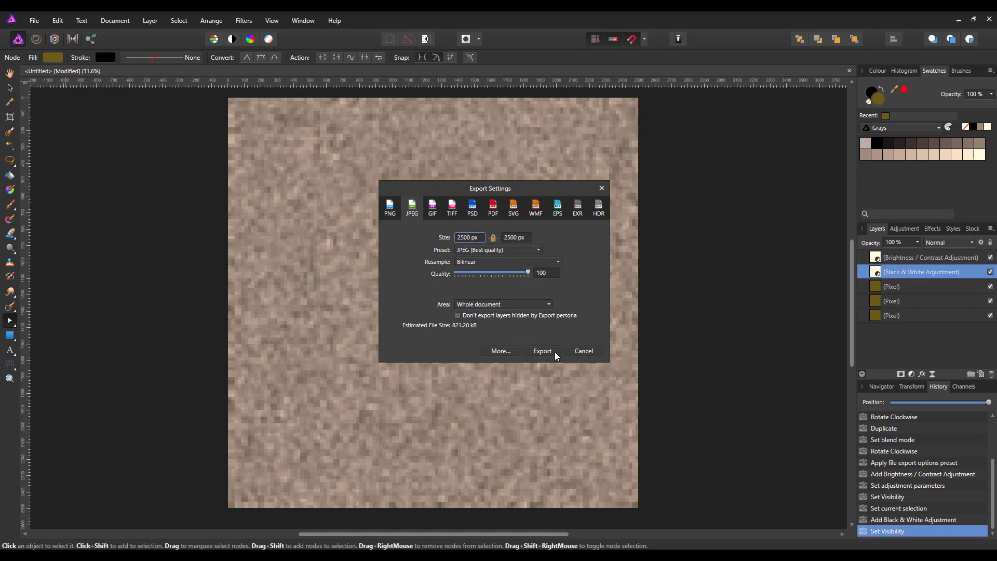
{"action": "left_click", "coordinate": [552, 351]}
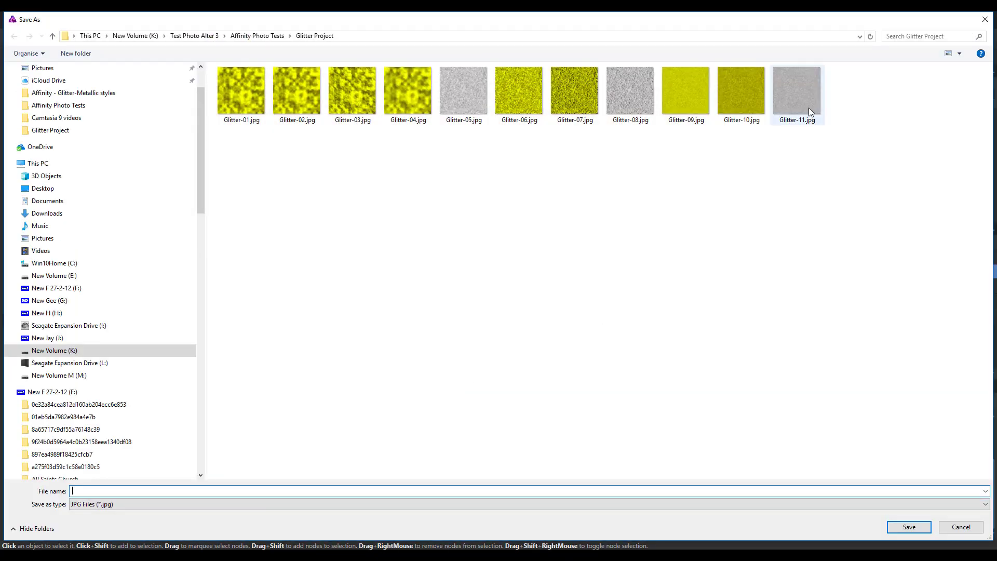
Save the darker silver texture as Glitter-12.jpg in the Glitter Project folder
{"action": "left_click", "coordinate": [809, 107]}
{"action": "left_click", "coordinate": [126, 492]}
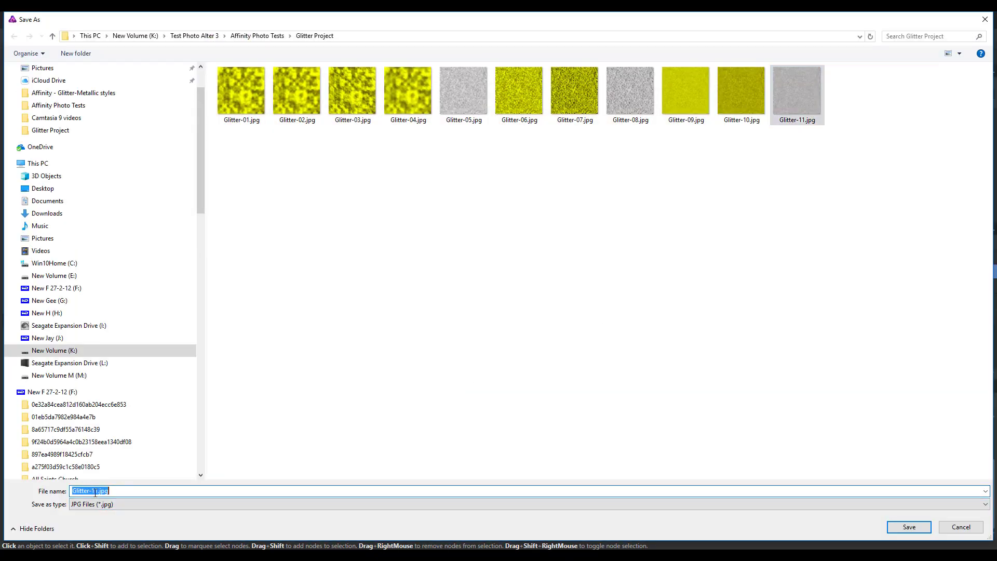
{"action": "left_click_drag", "start_coordinate": [94, 492], "coordinate": [110, 492]}
{"action": "type", "text": "2"}
{"action": "left_click", "coordinate": [909, 528]}
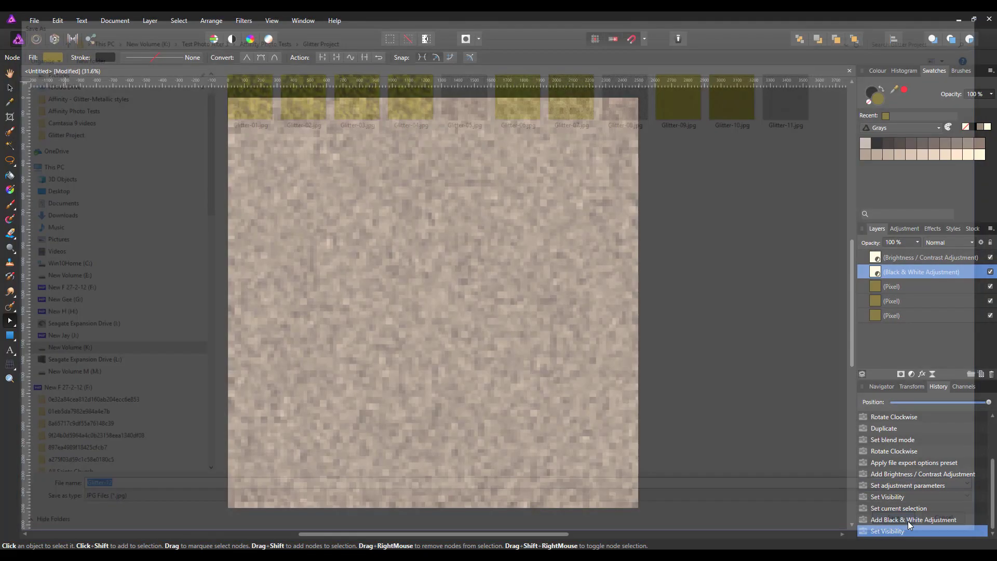